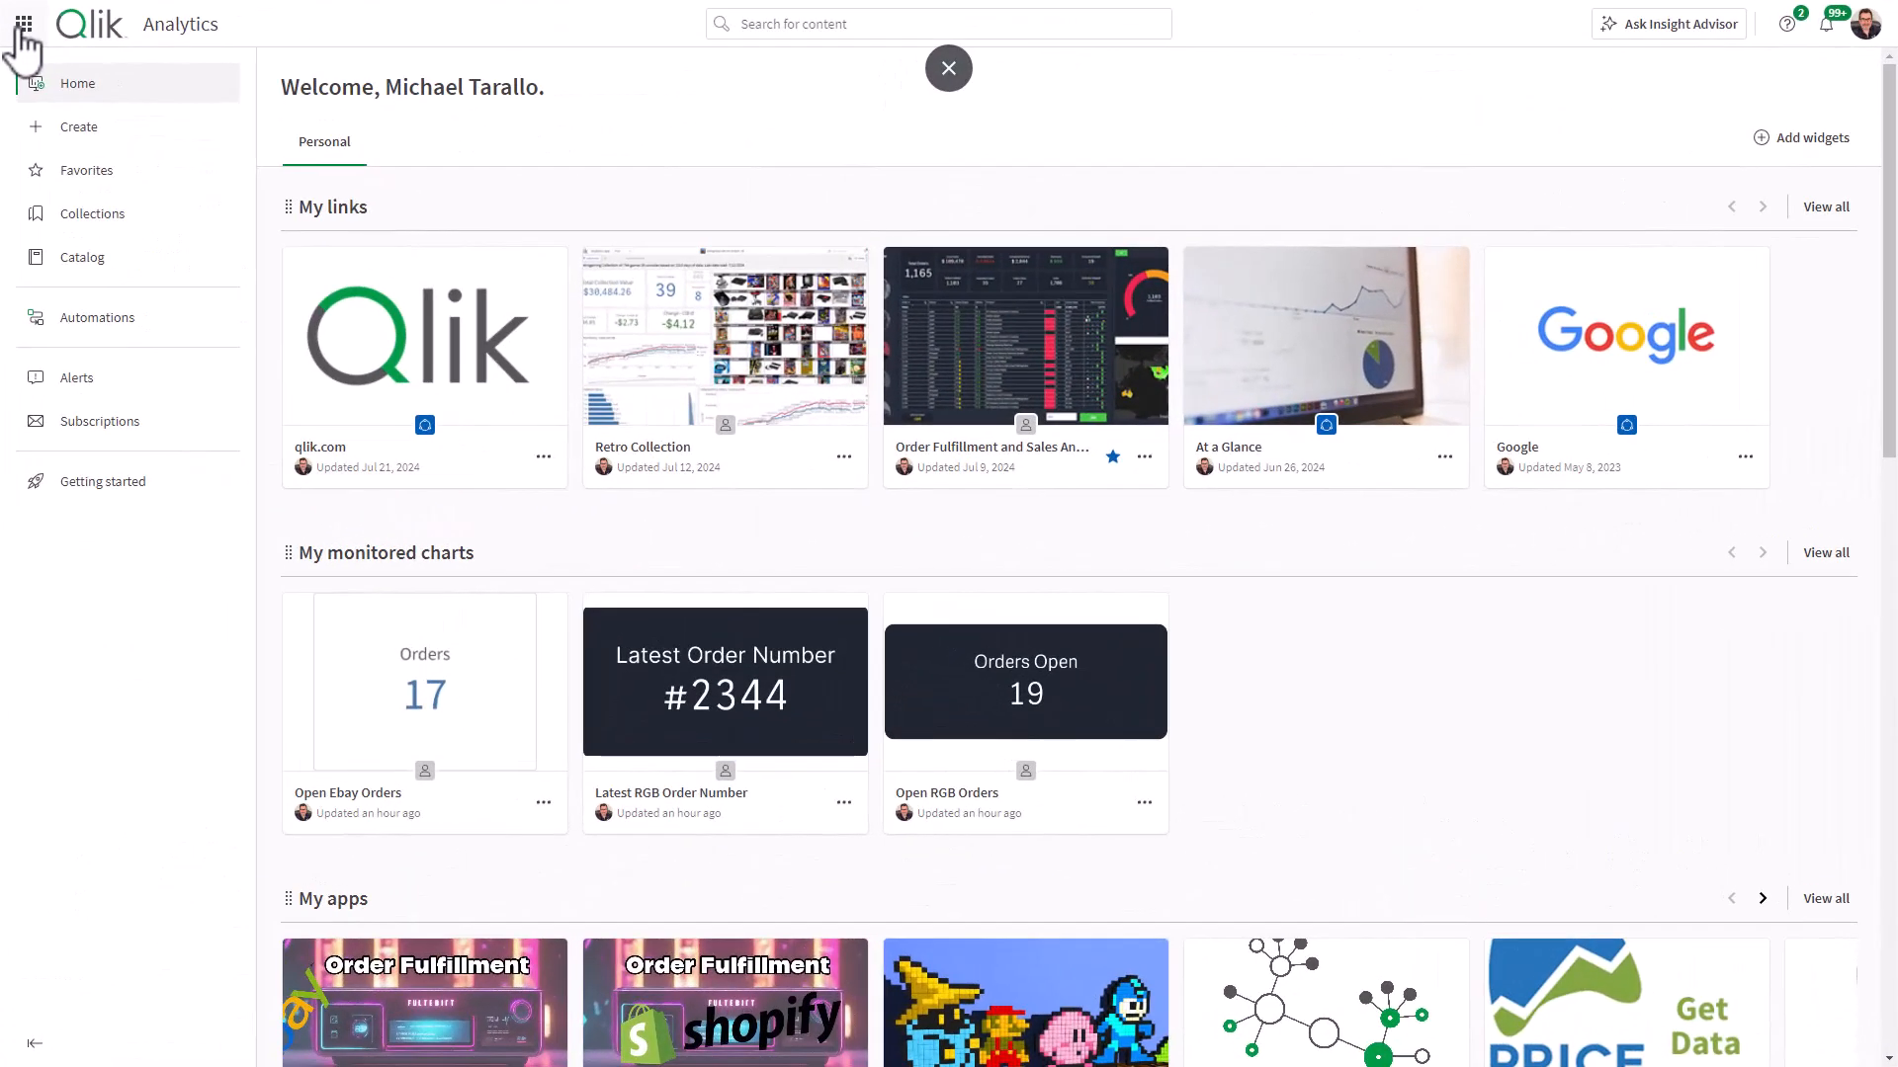
- Open the Create page of the Analytics hub
{"action": "left_click", "coordinate": [22, 32]}
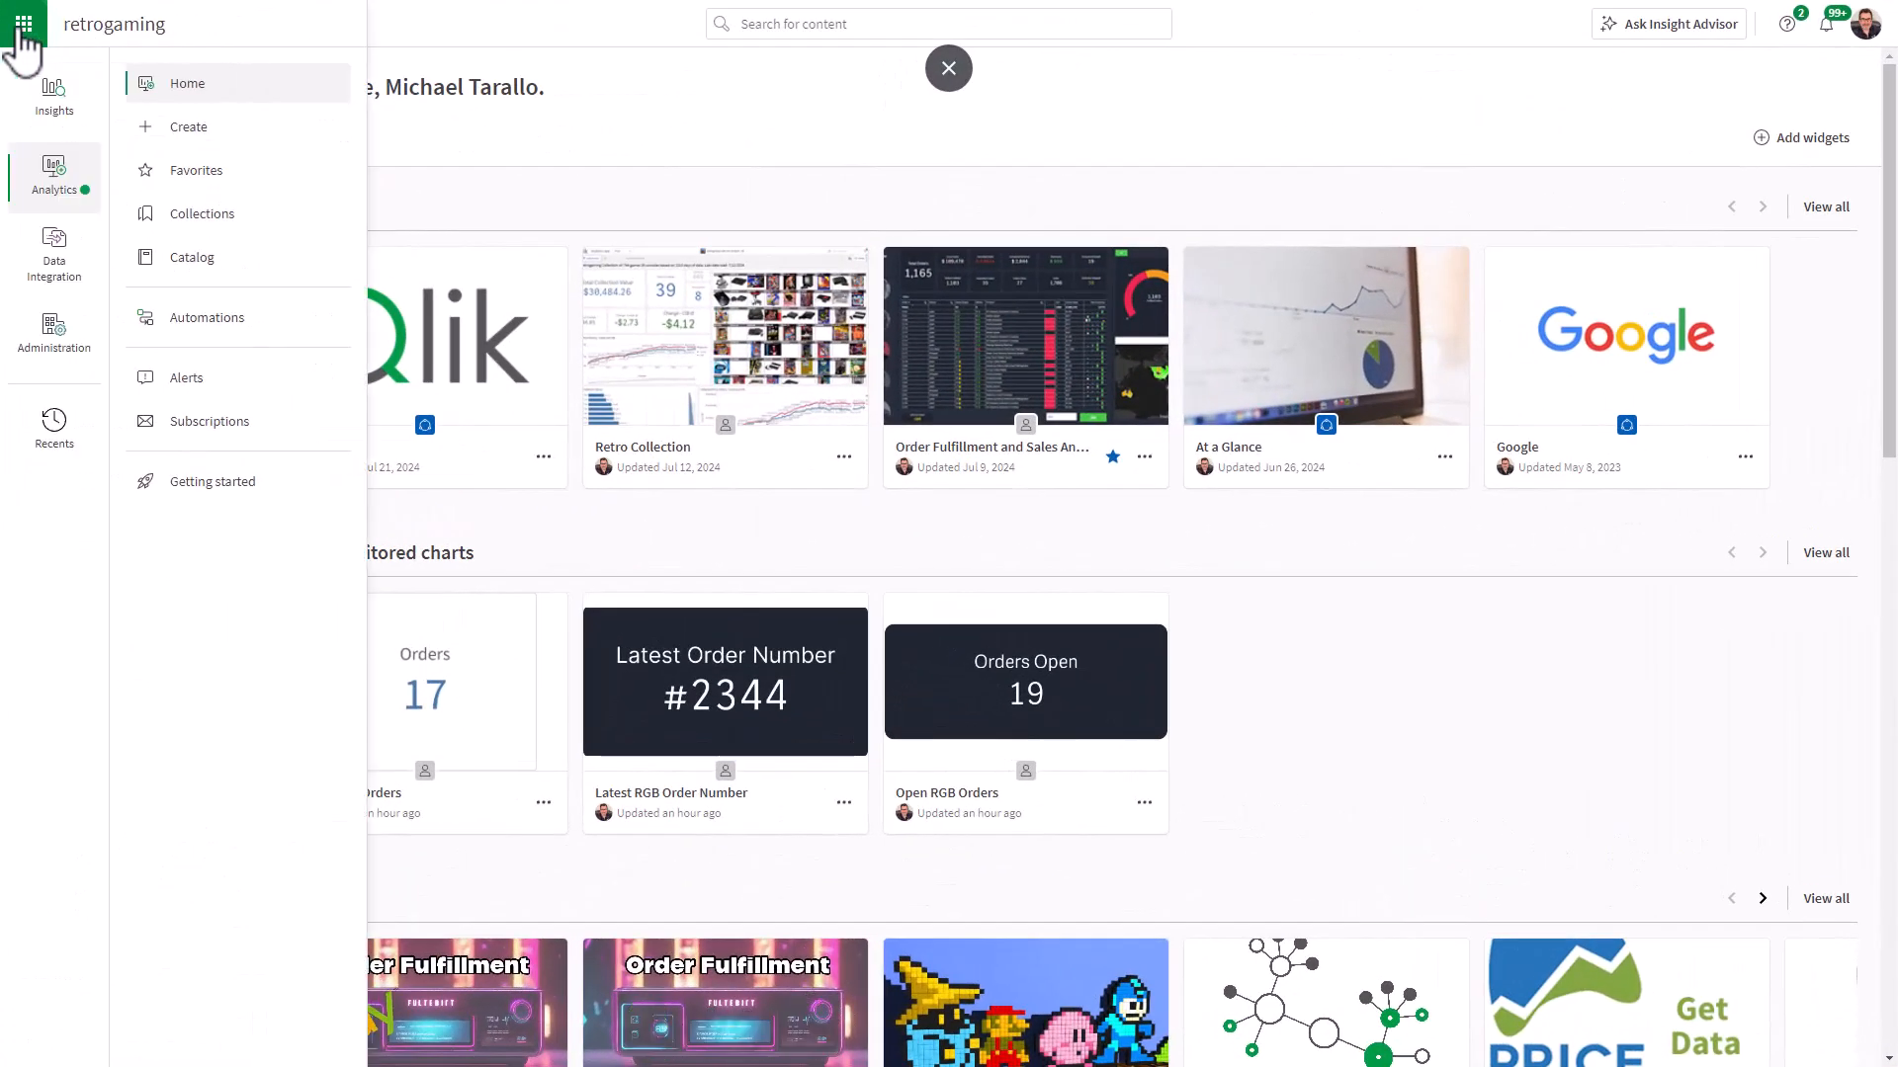
{"action": "left_click", "coordinate": [194, 85]}
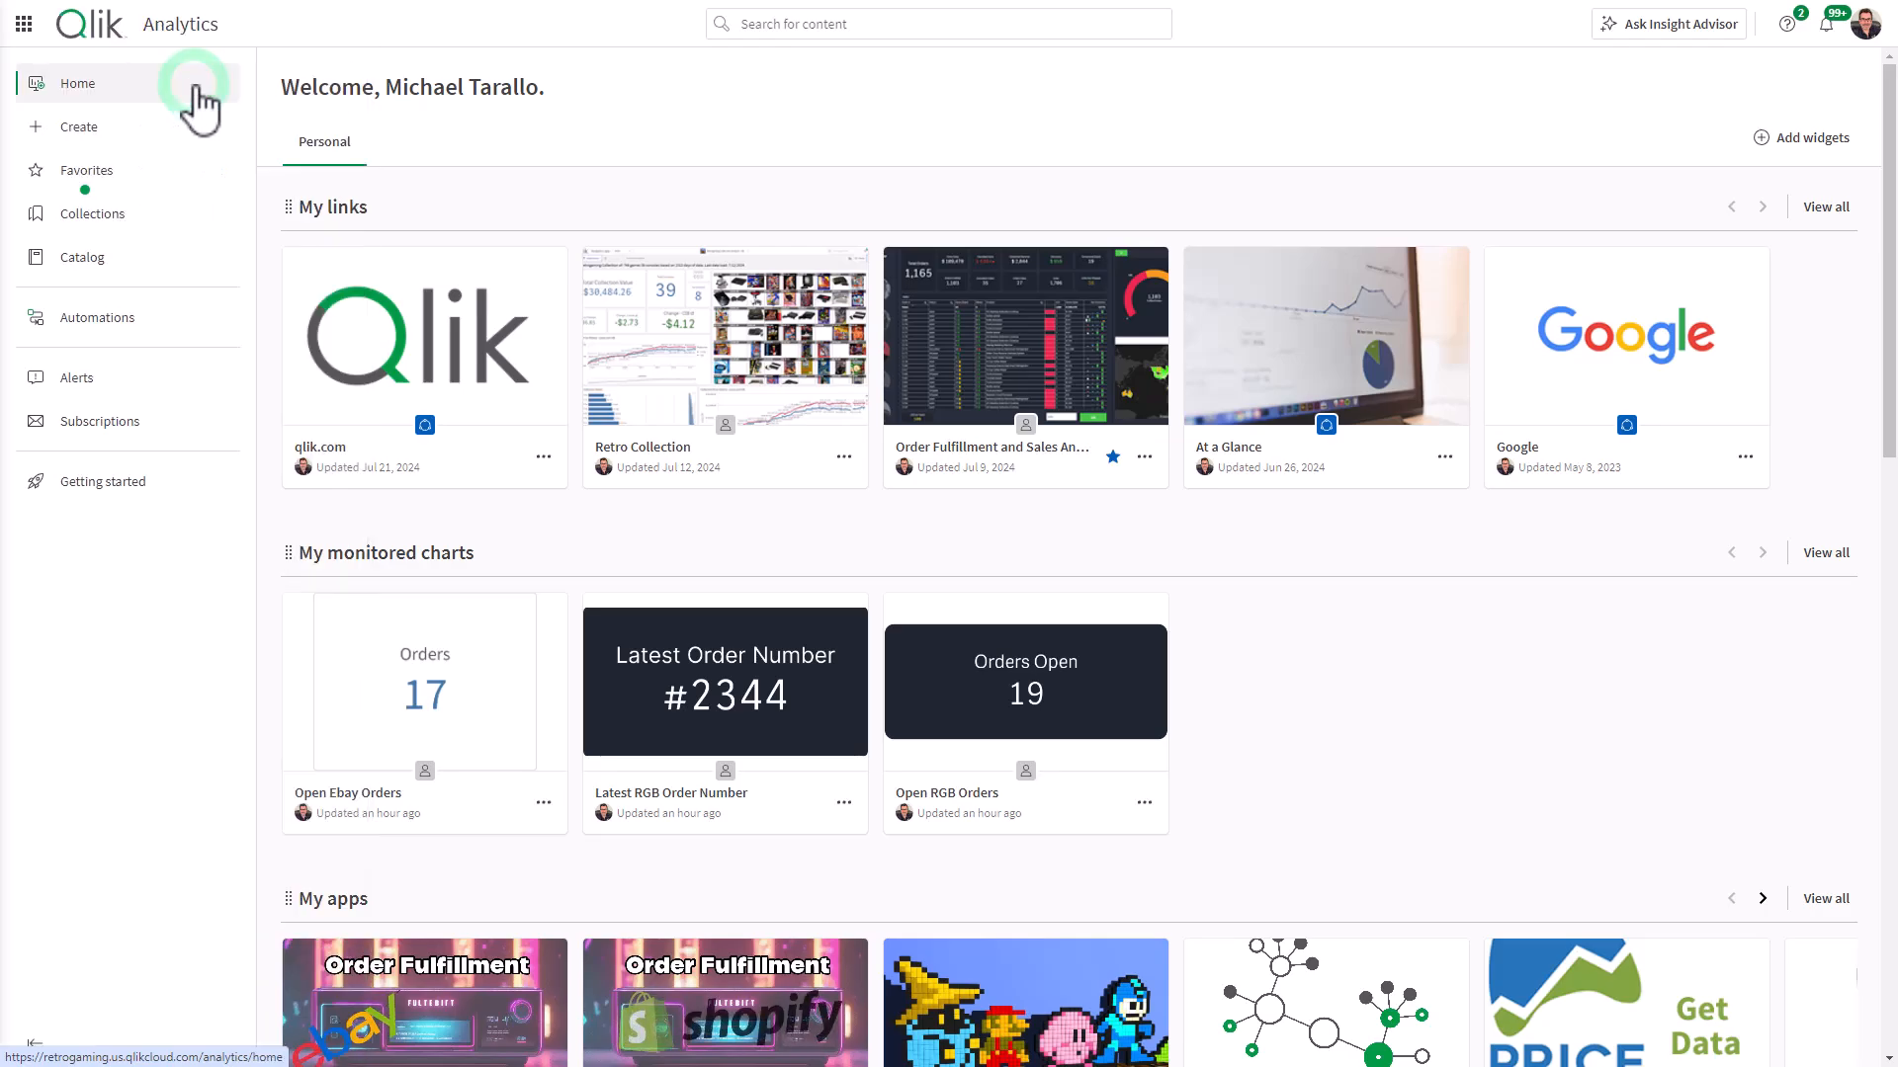
{"action": "left_click", "coordinate": [139, 158]}
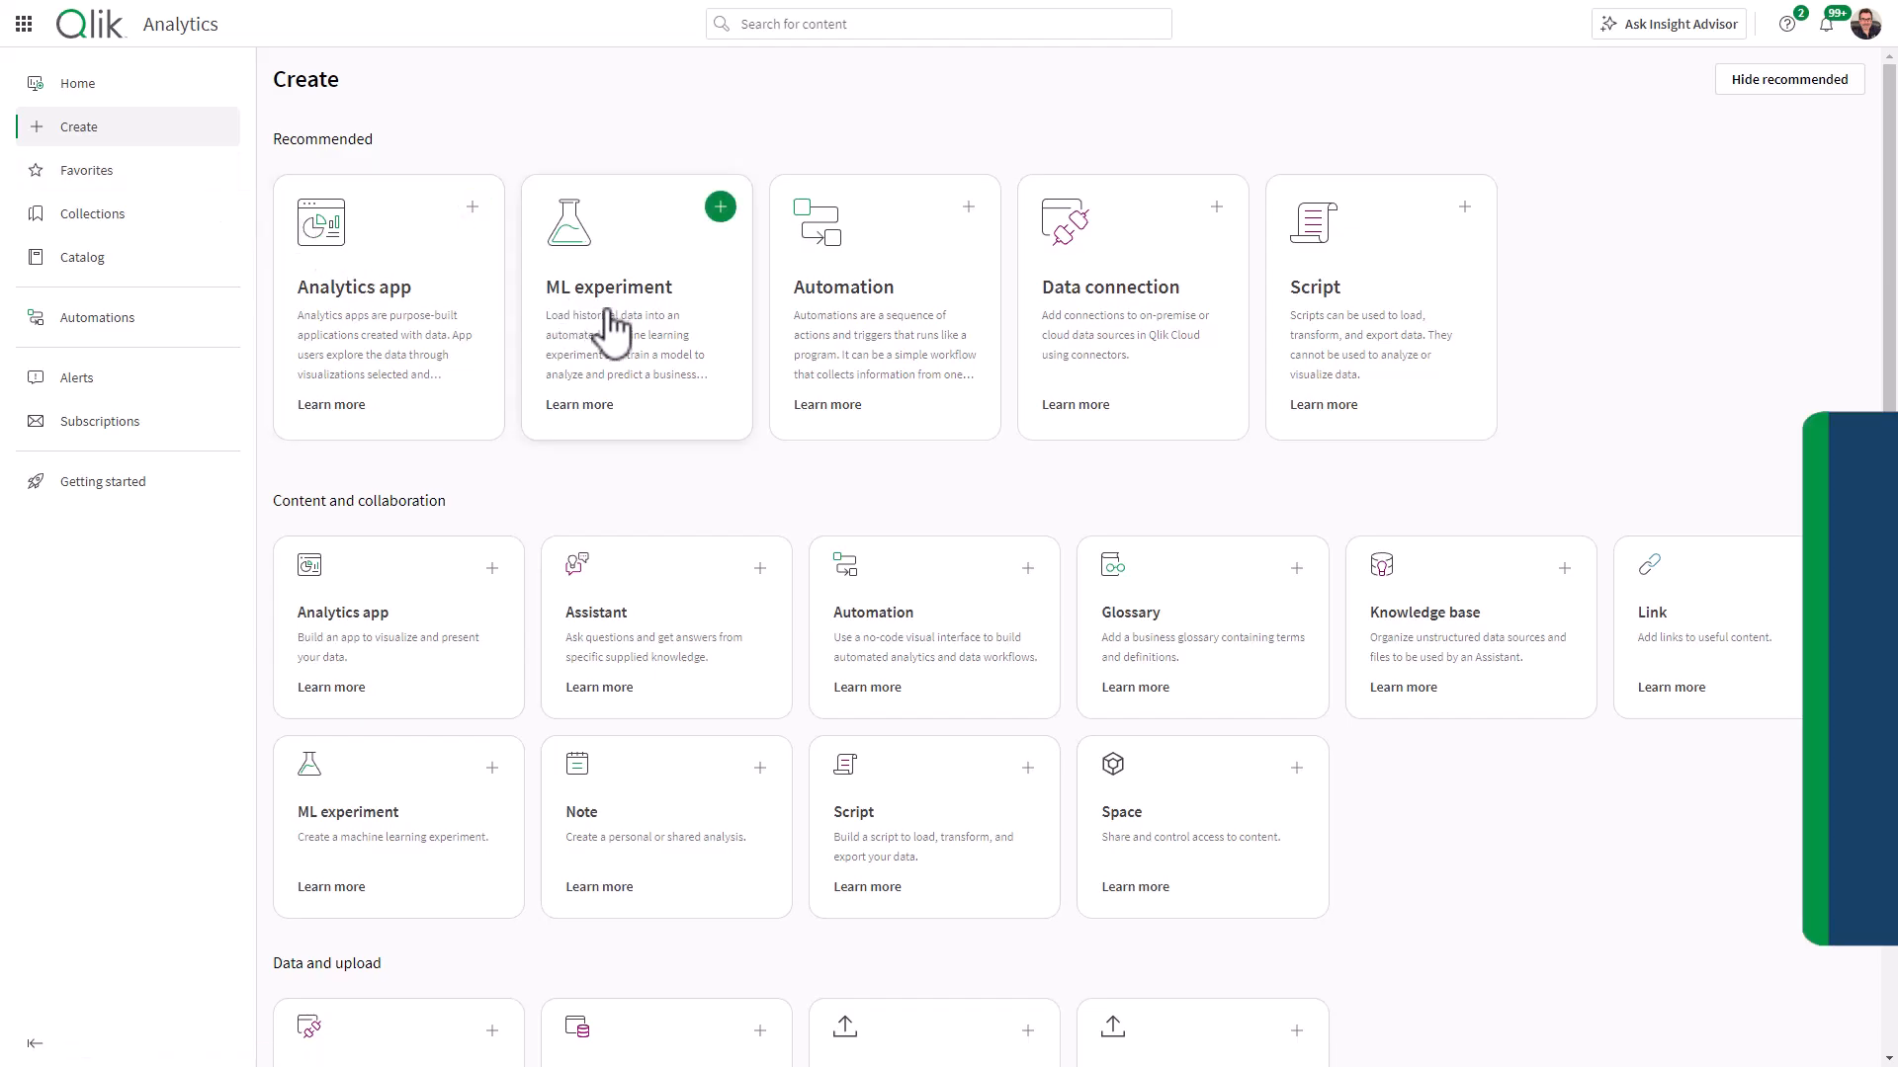
- Create an ML experiment named "Do More Late Deliveries" in the "AutoML - Do More space" space
{"action": "left_click", "coordinate": [721, 207]}
{"action": "left_click", "coordinate": [1206, 475]}
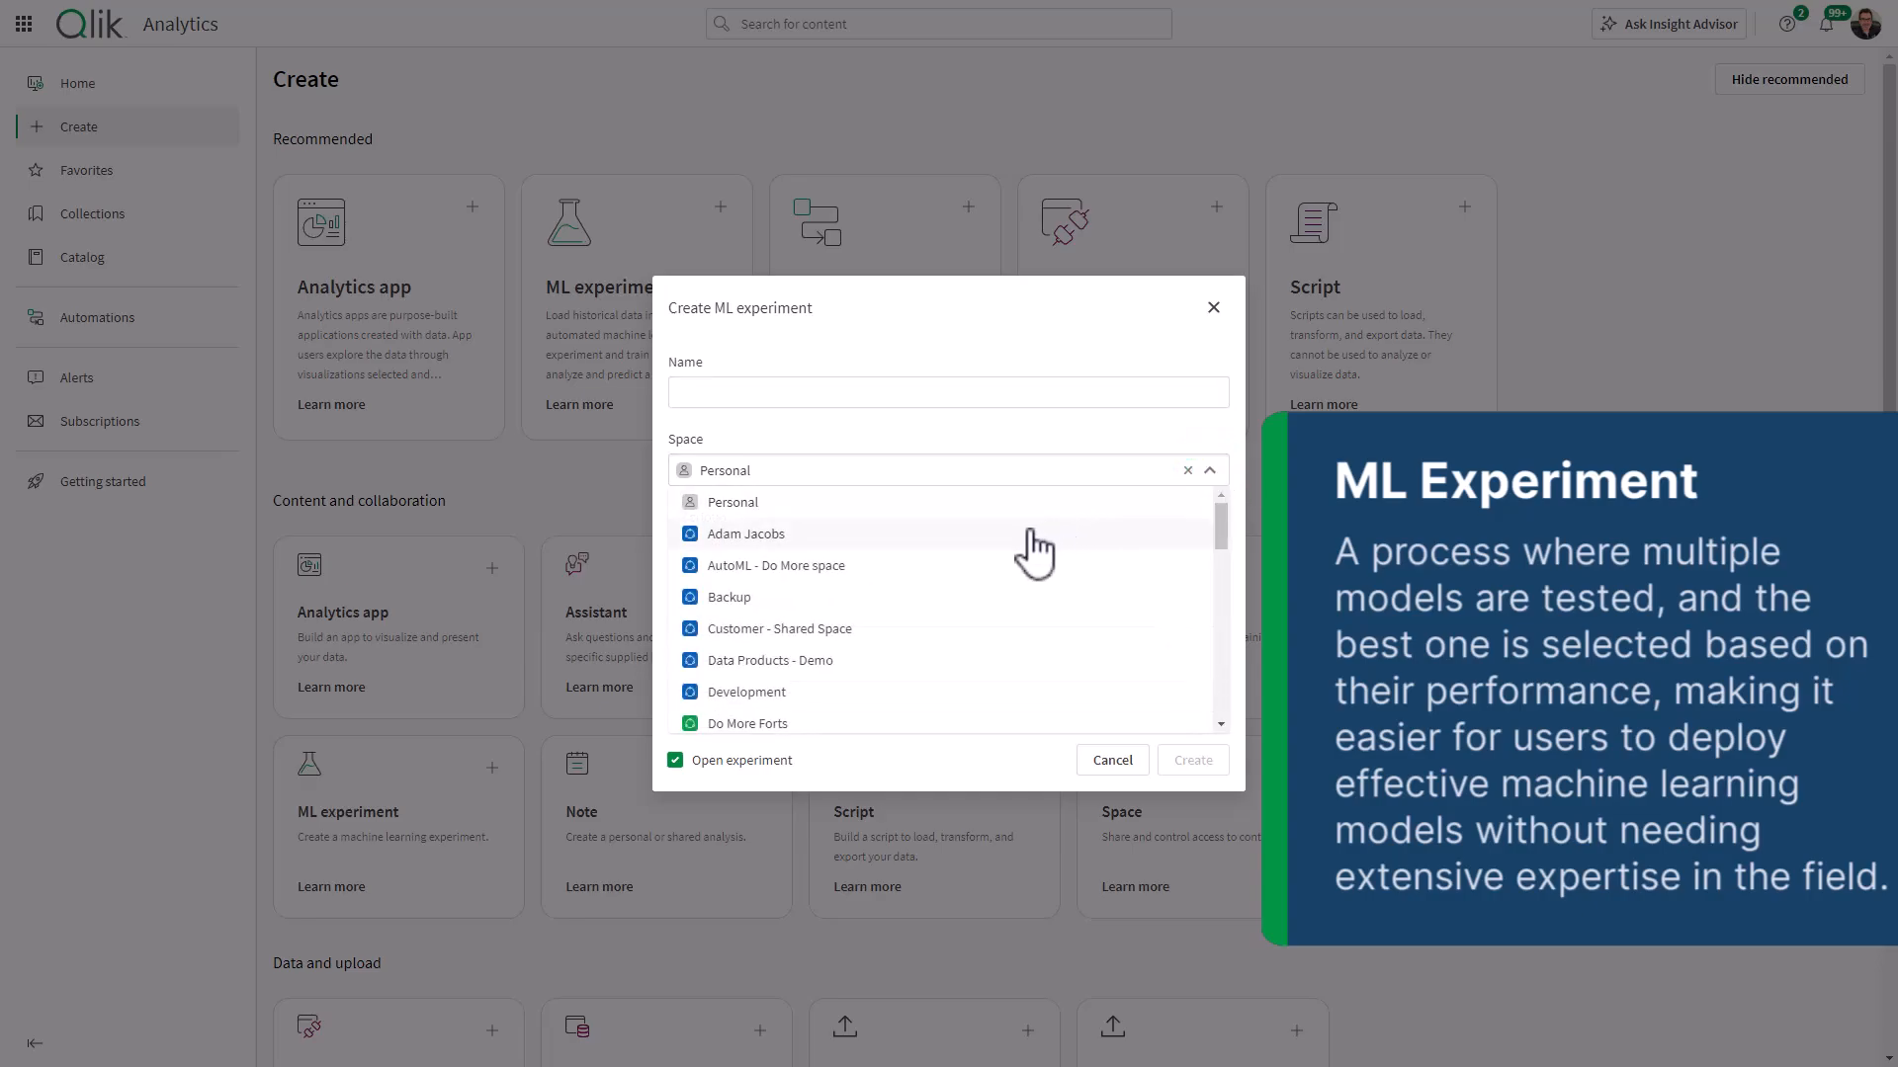
{"action": "left_click", "coordinate": [833, 565]}
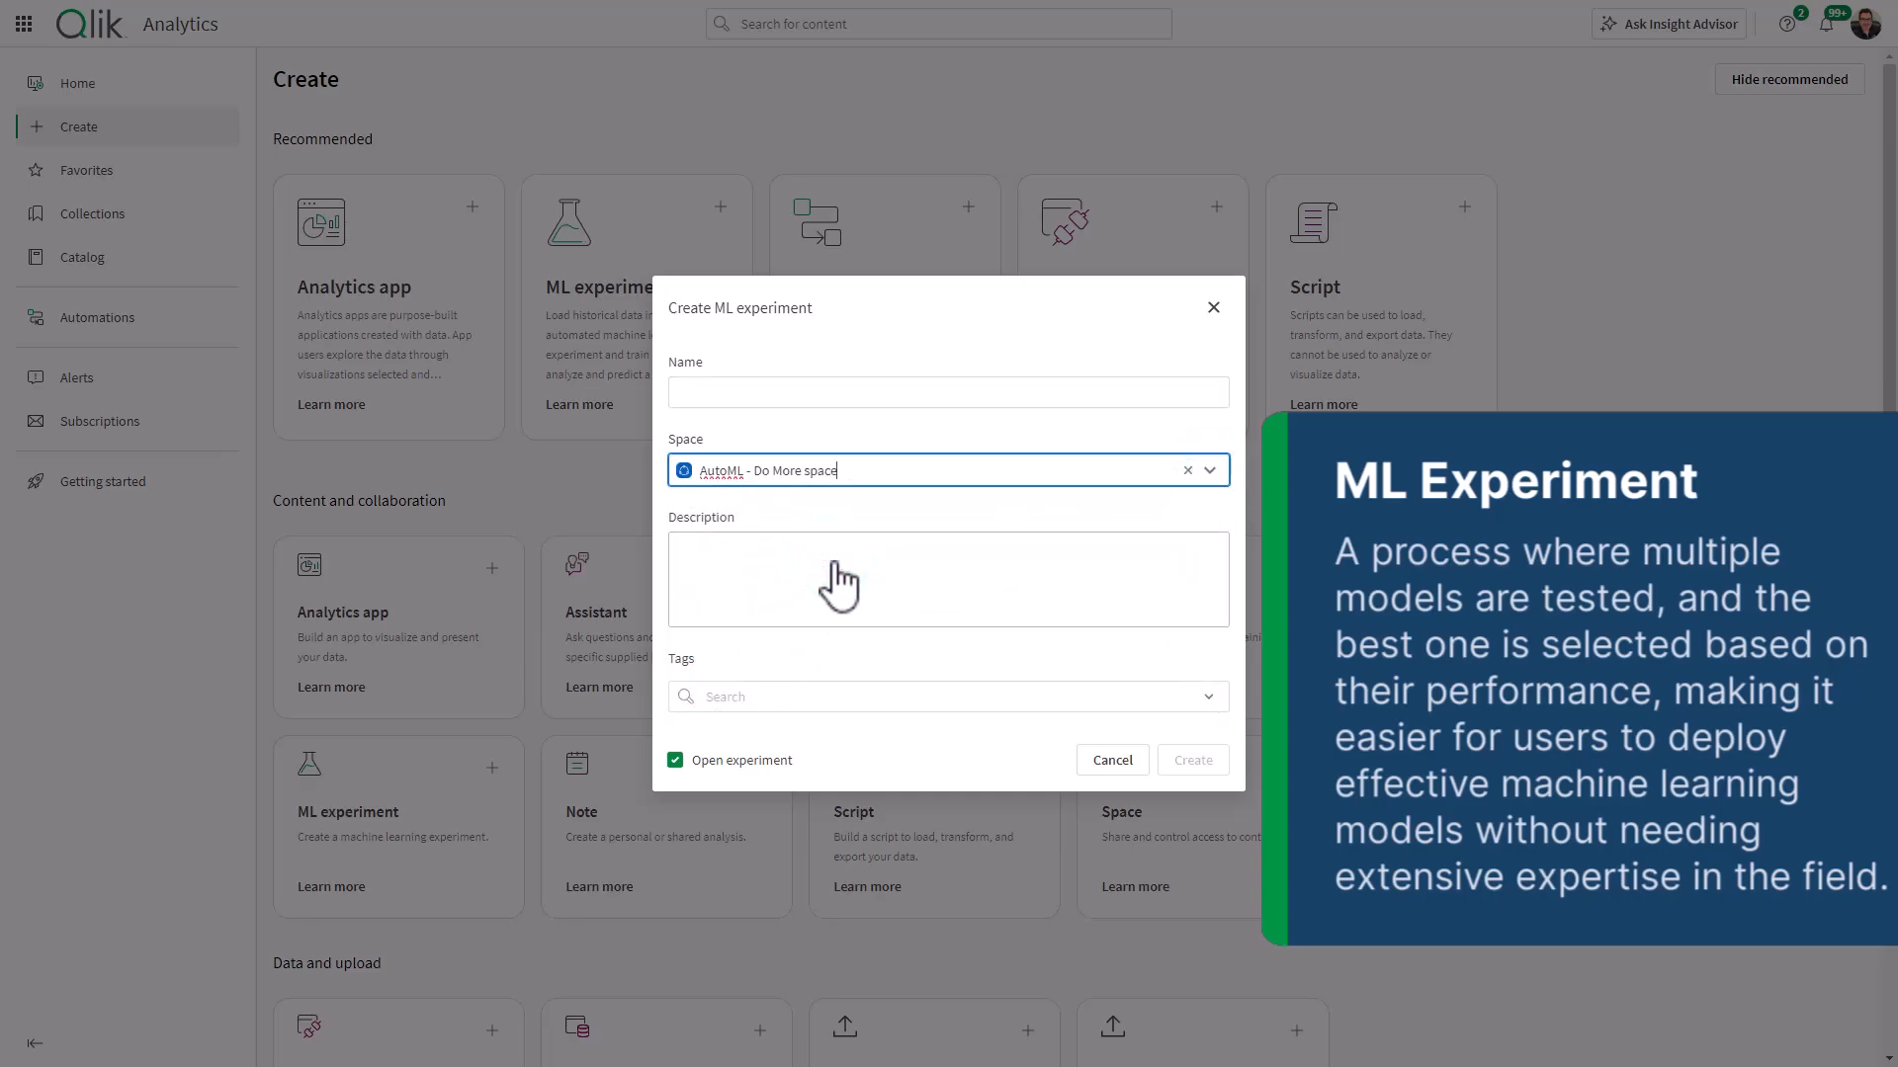
{"action": "left_click", "coordinate": [753, 393]}
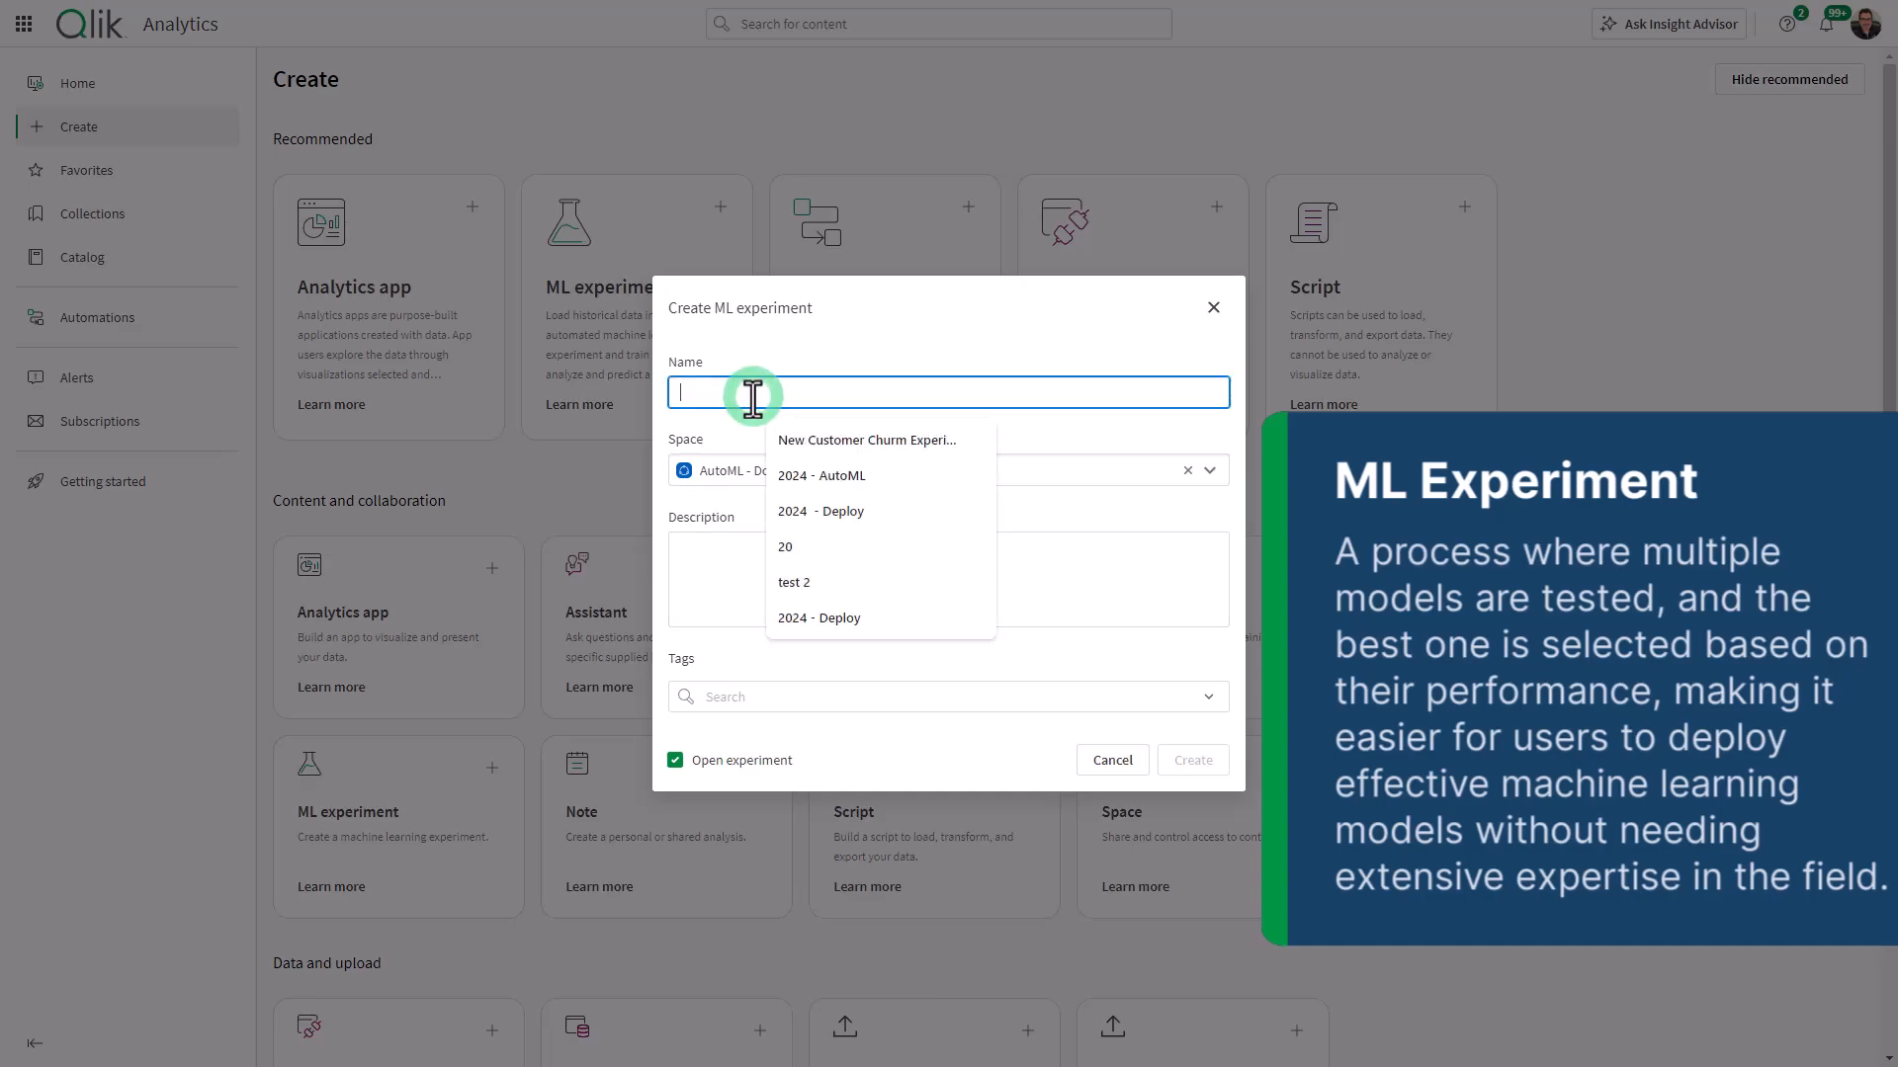
{"action": "type", "text": "Do "}
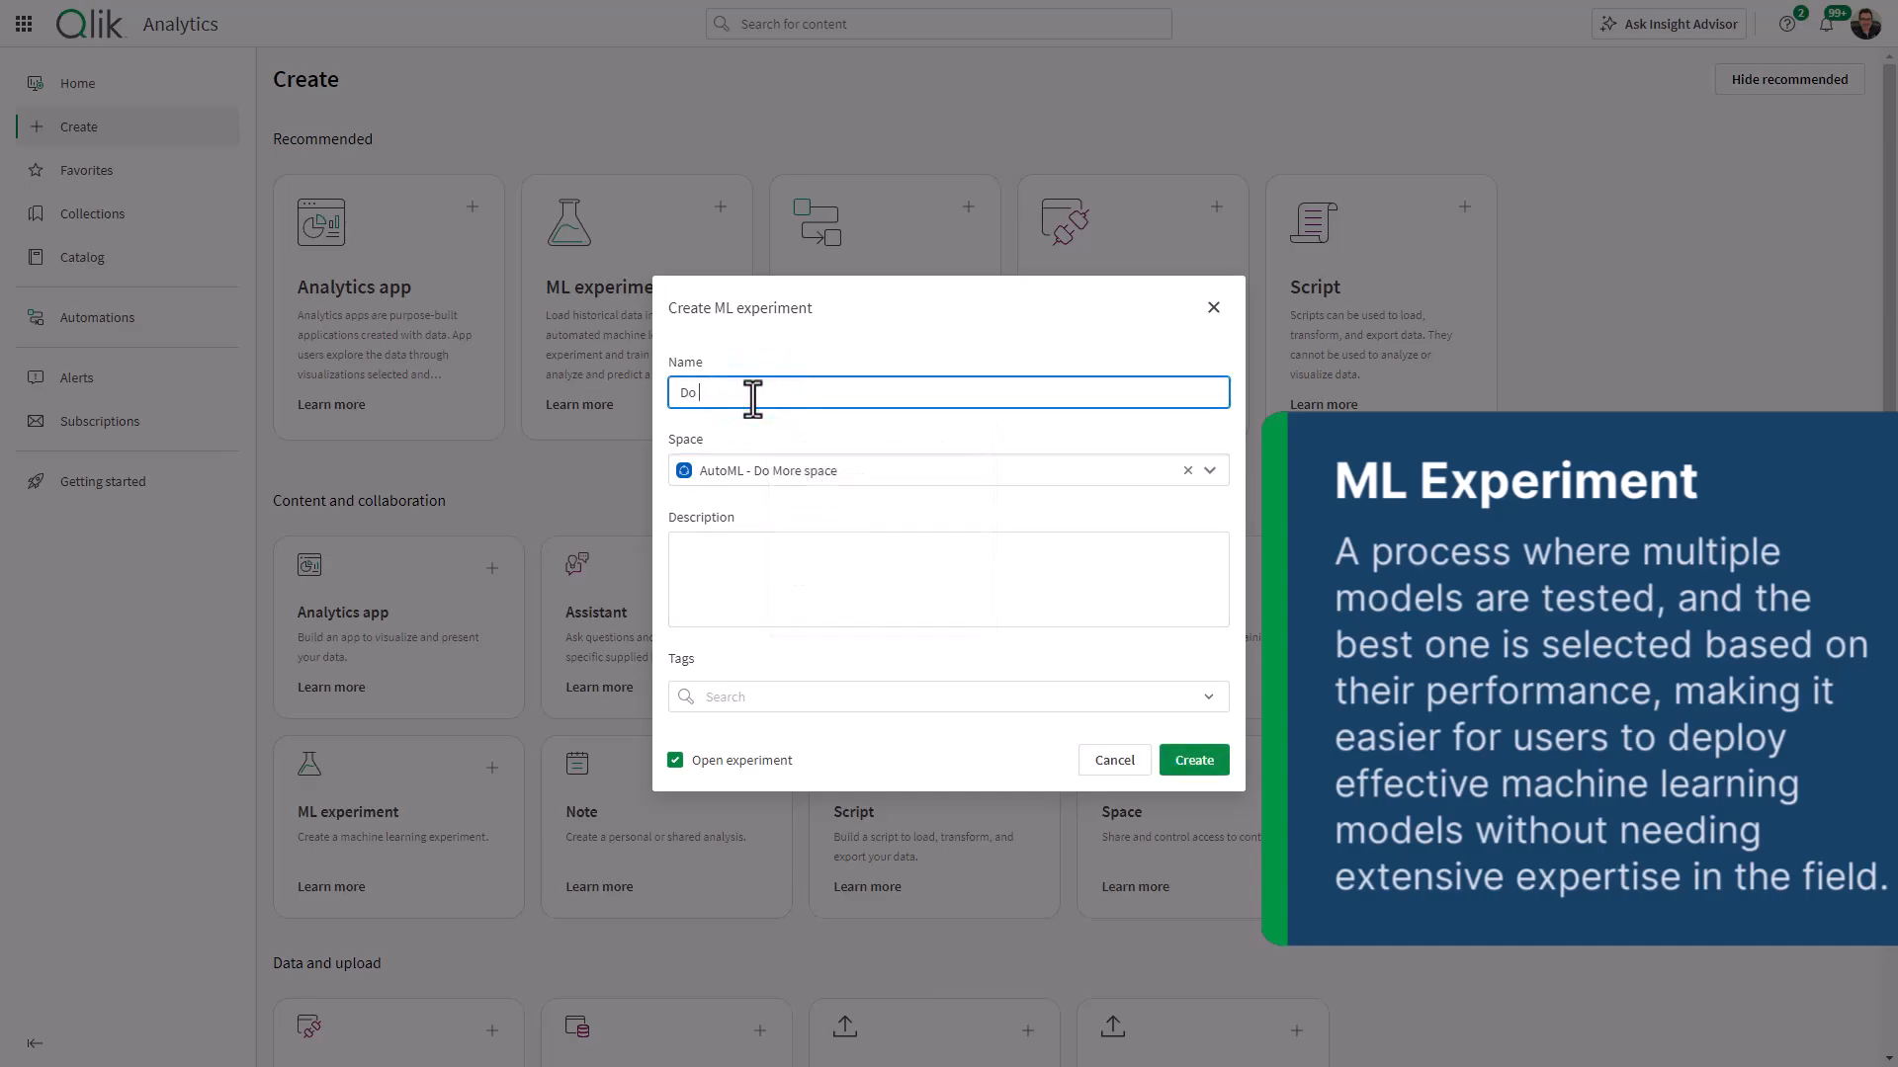
{"action": "type", "text": "More Late Deliveries"}
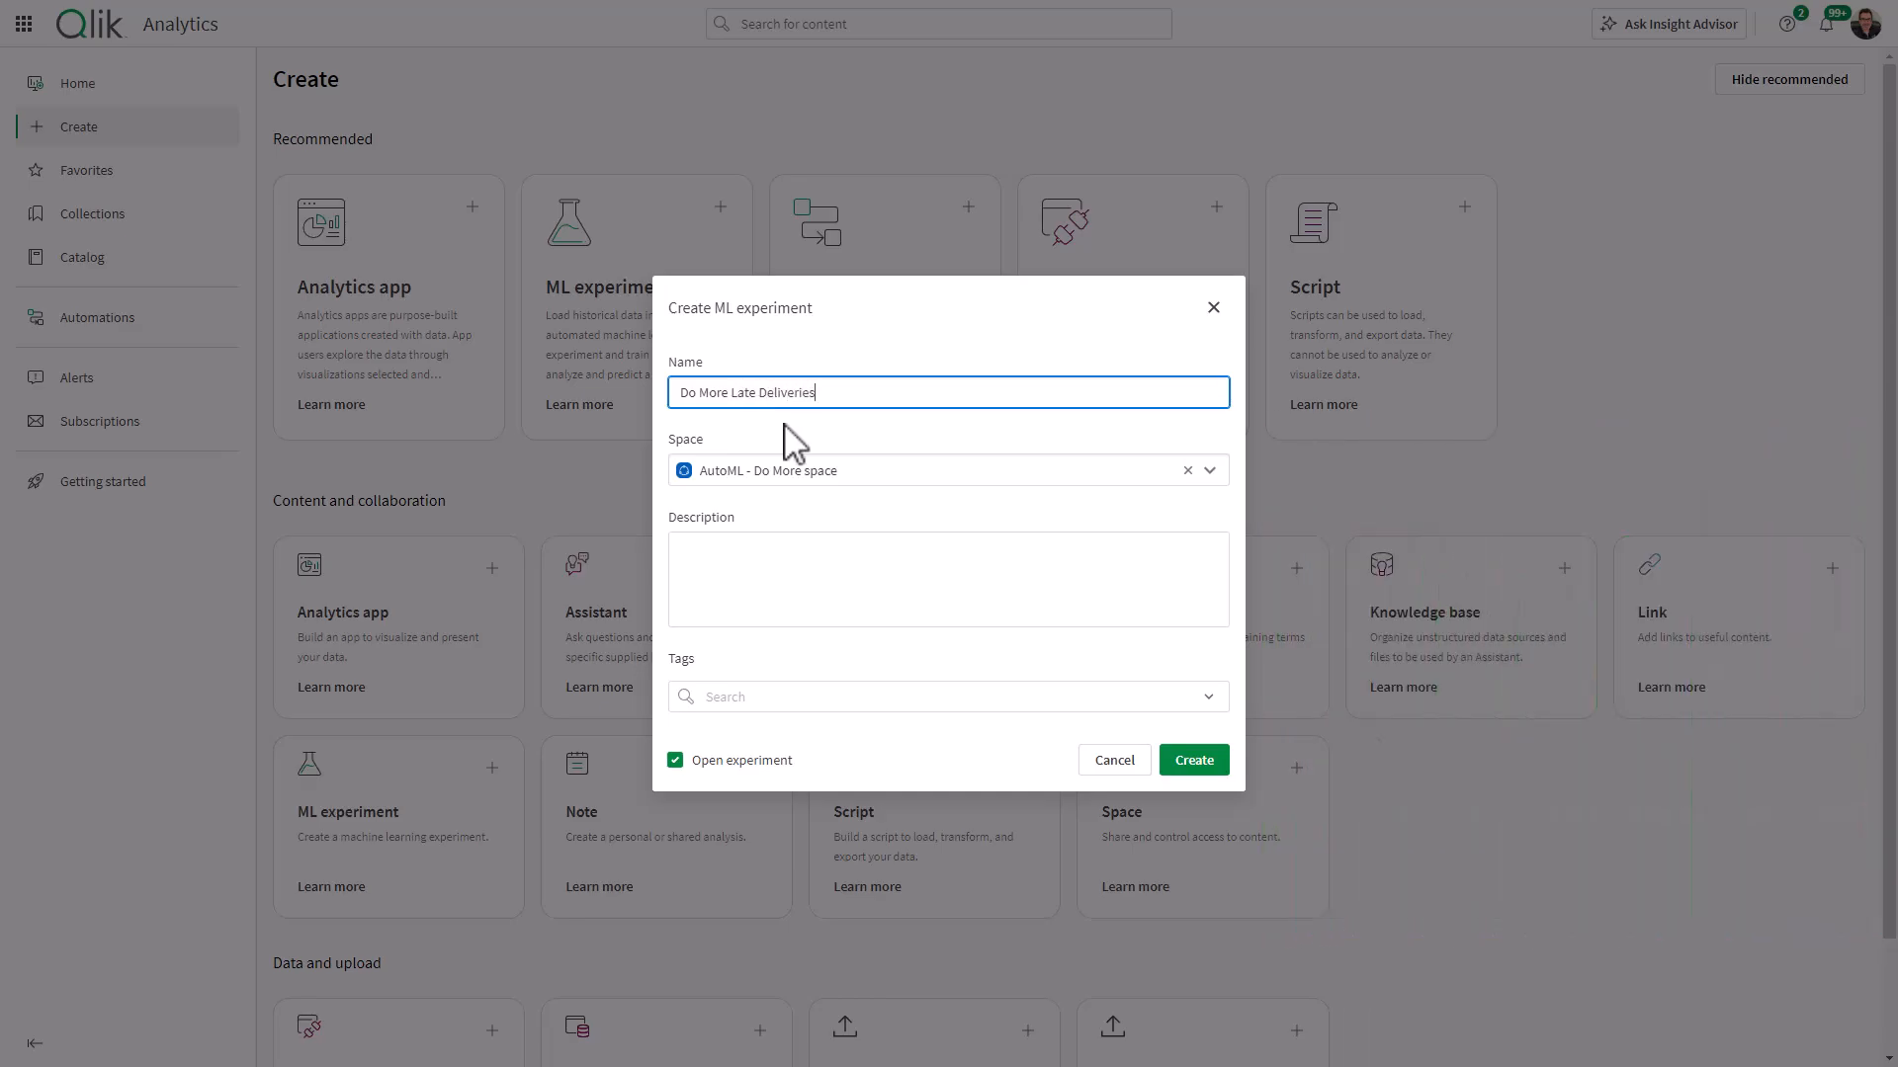
{"action": "left_click", "coordinate": [1198, 770]}
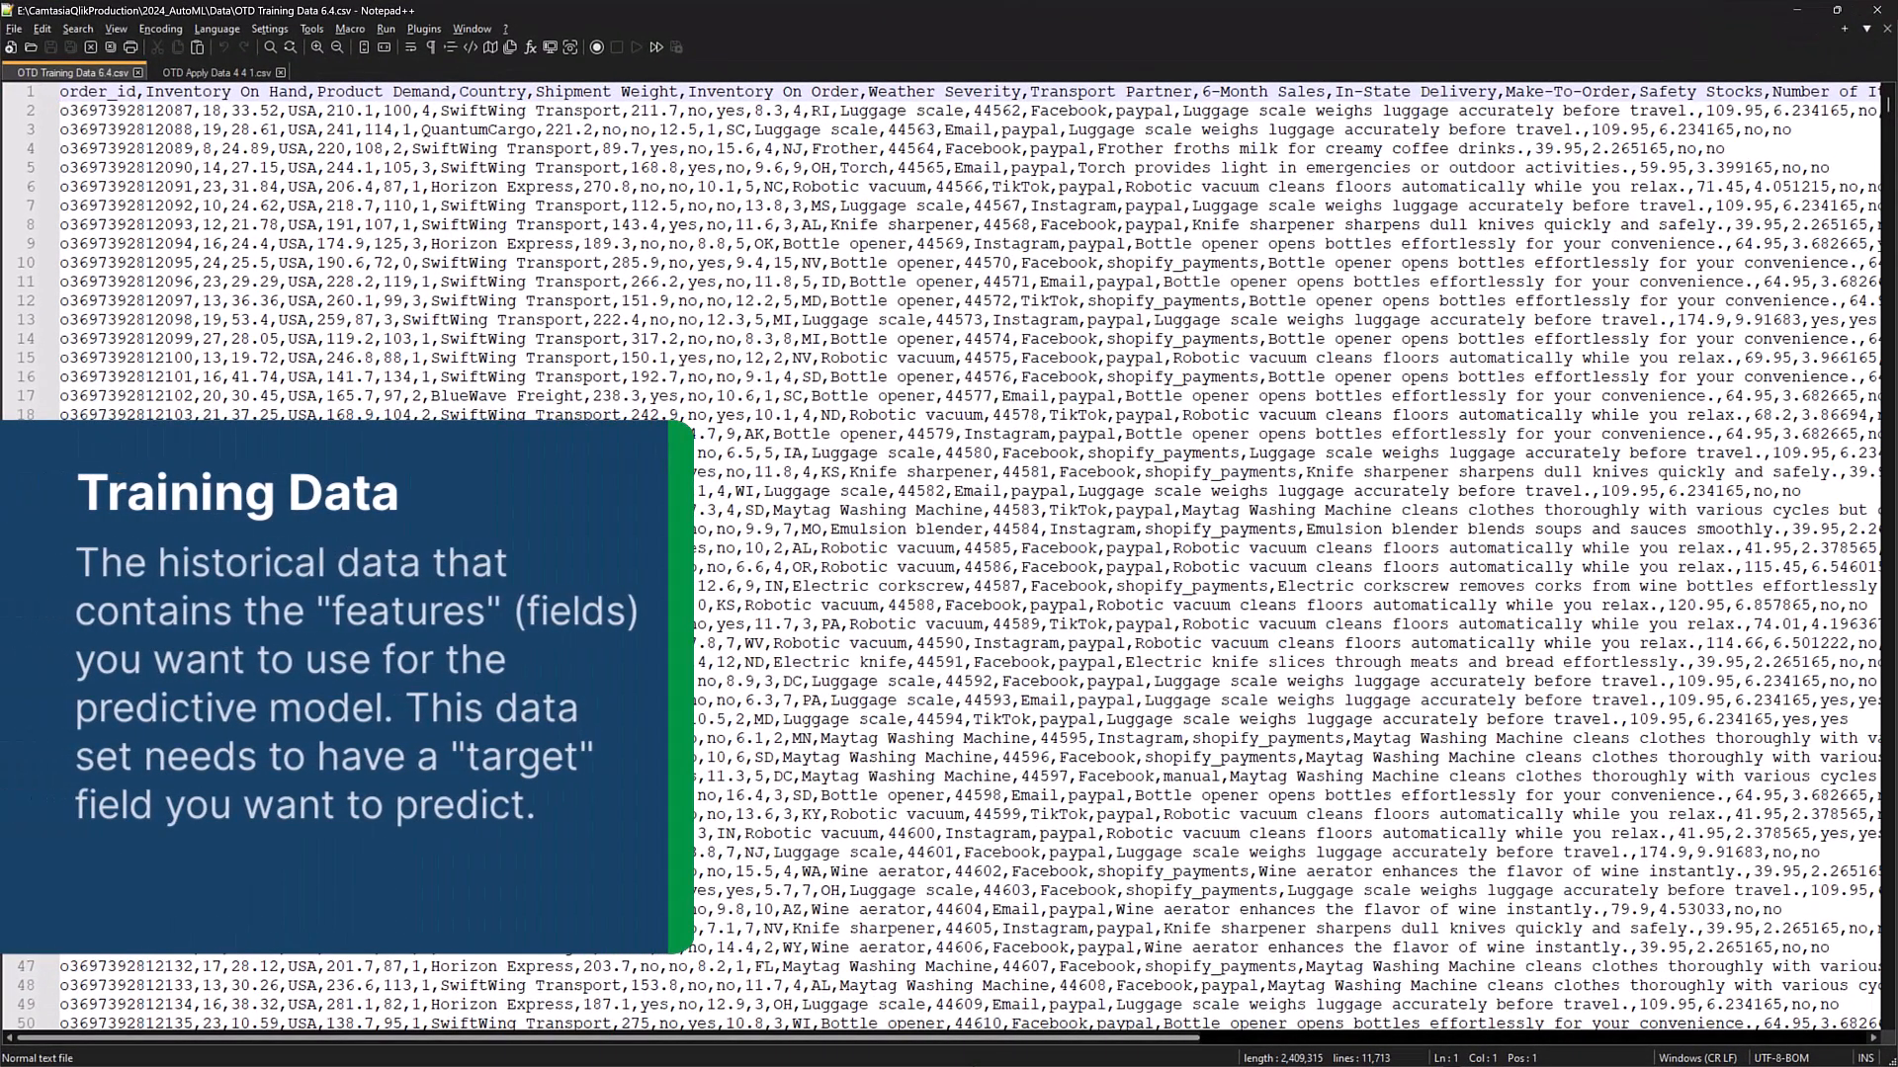
- Switch to Notepad++ and examine the column headers of OTD Training Data 6.4.csv through to the Shipped Late target field
{"action": "scroll", "coordinate": [969, 559], "scroll_direction": "right", "scroll_amount": 15}
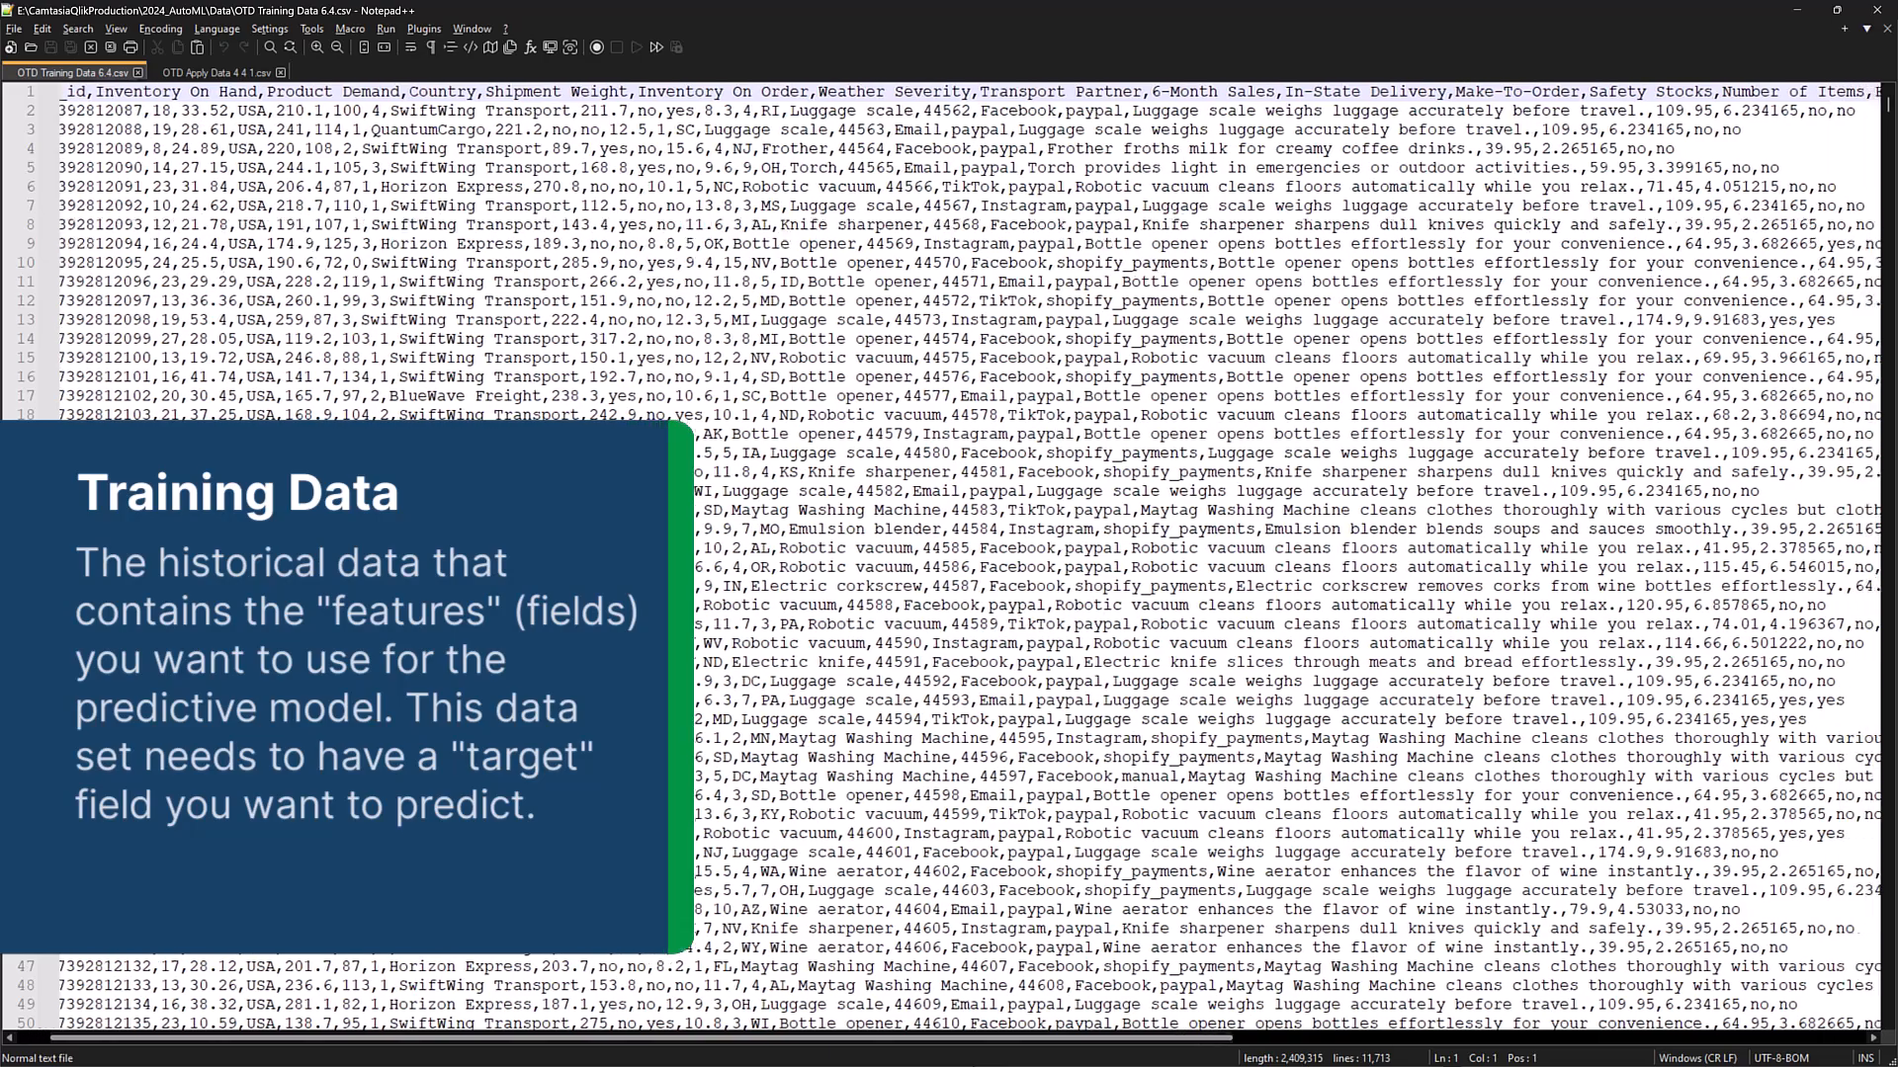
{"action": "scroll", "coordinate": [949, 558], "scroll_direction": "right", "scroll_amount": 7}
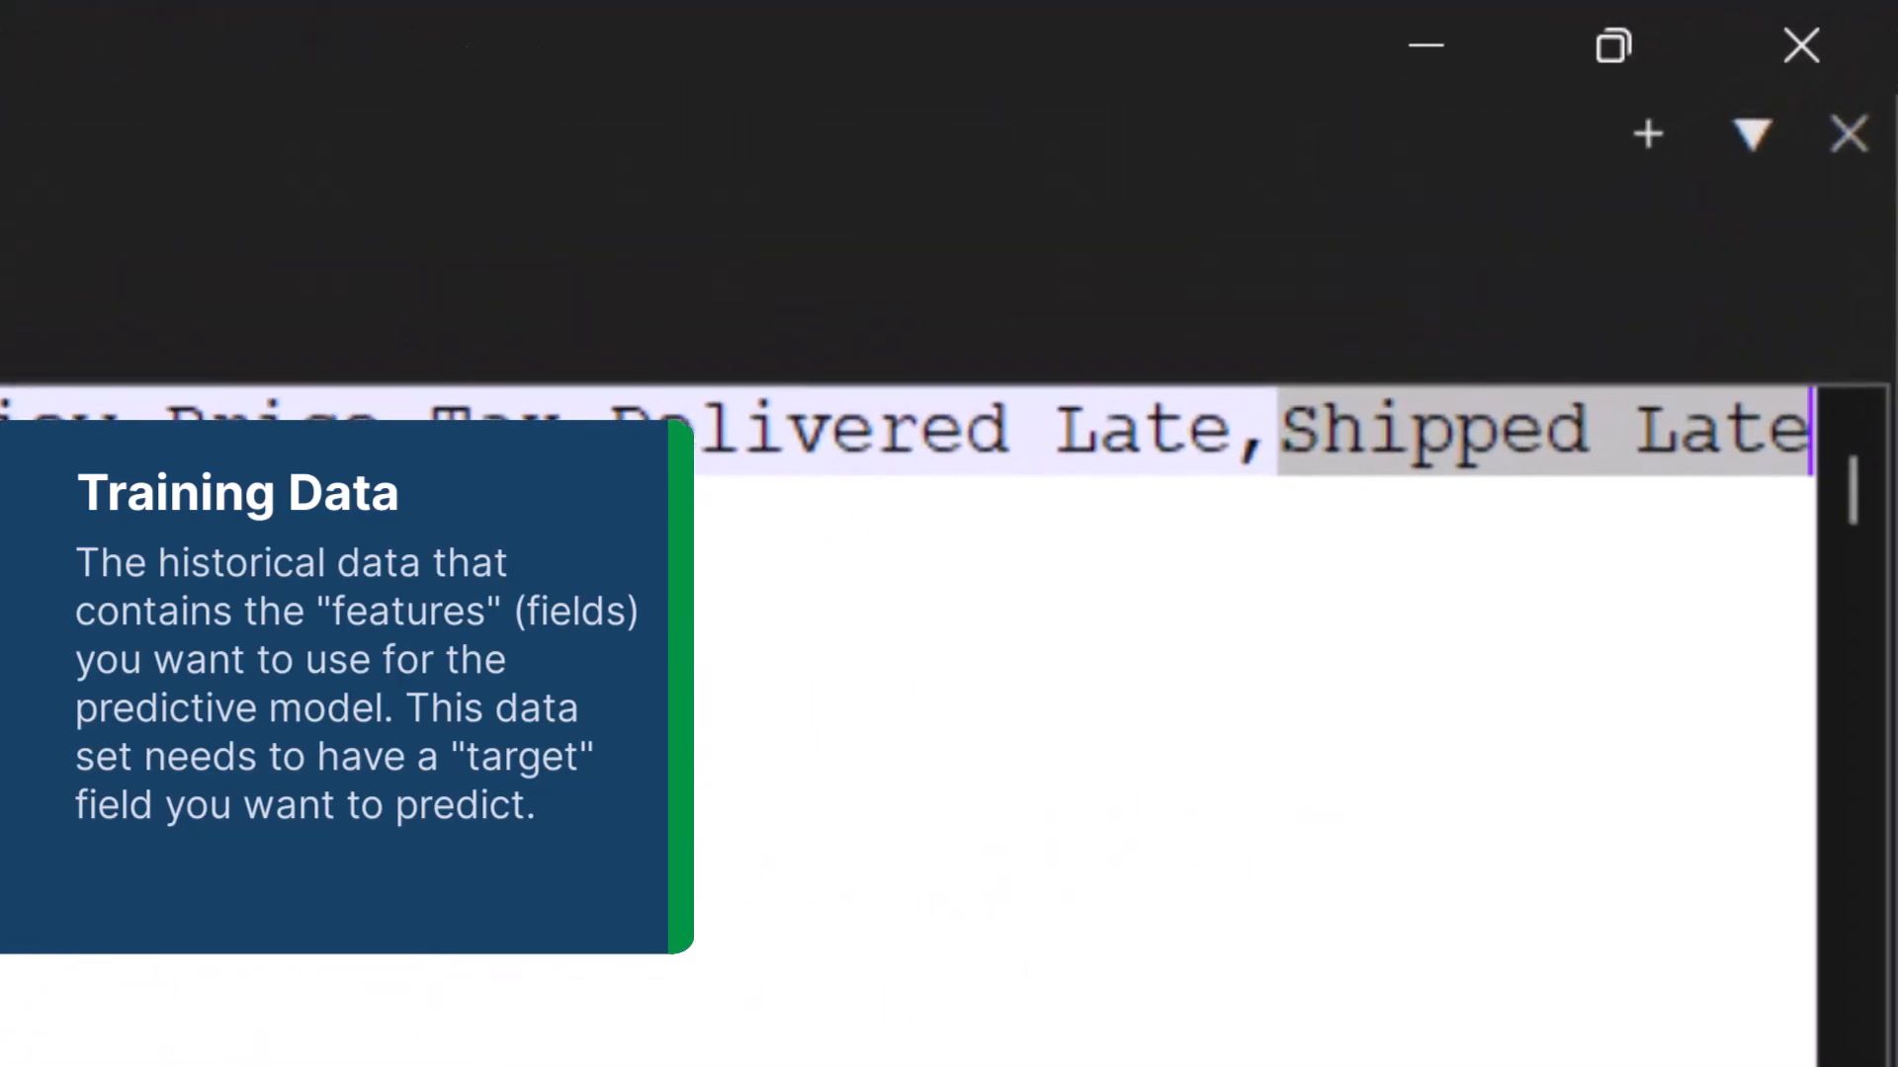
- Return to the ML experiment in Qlik and filter its available datasets to the "AutoML - Do More space" space
{"action": "left_click", "coordinate": [396, 519]}
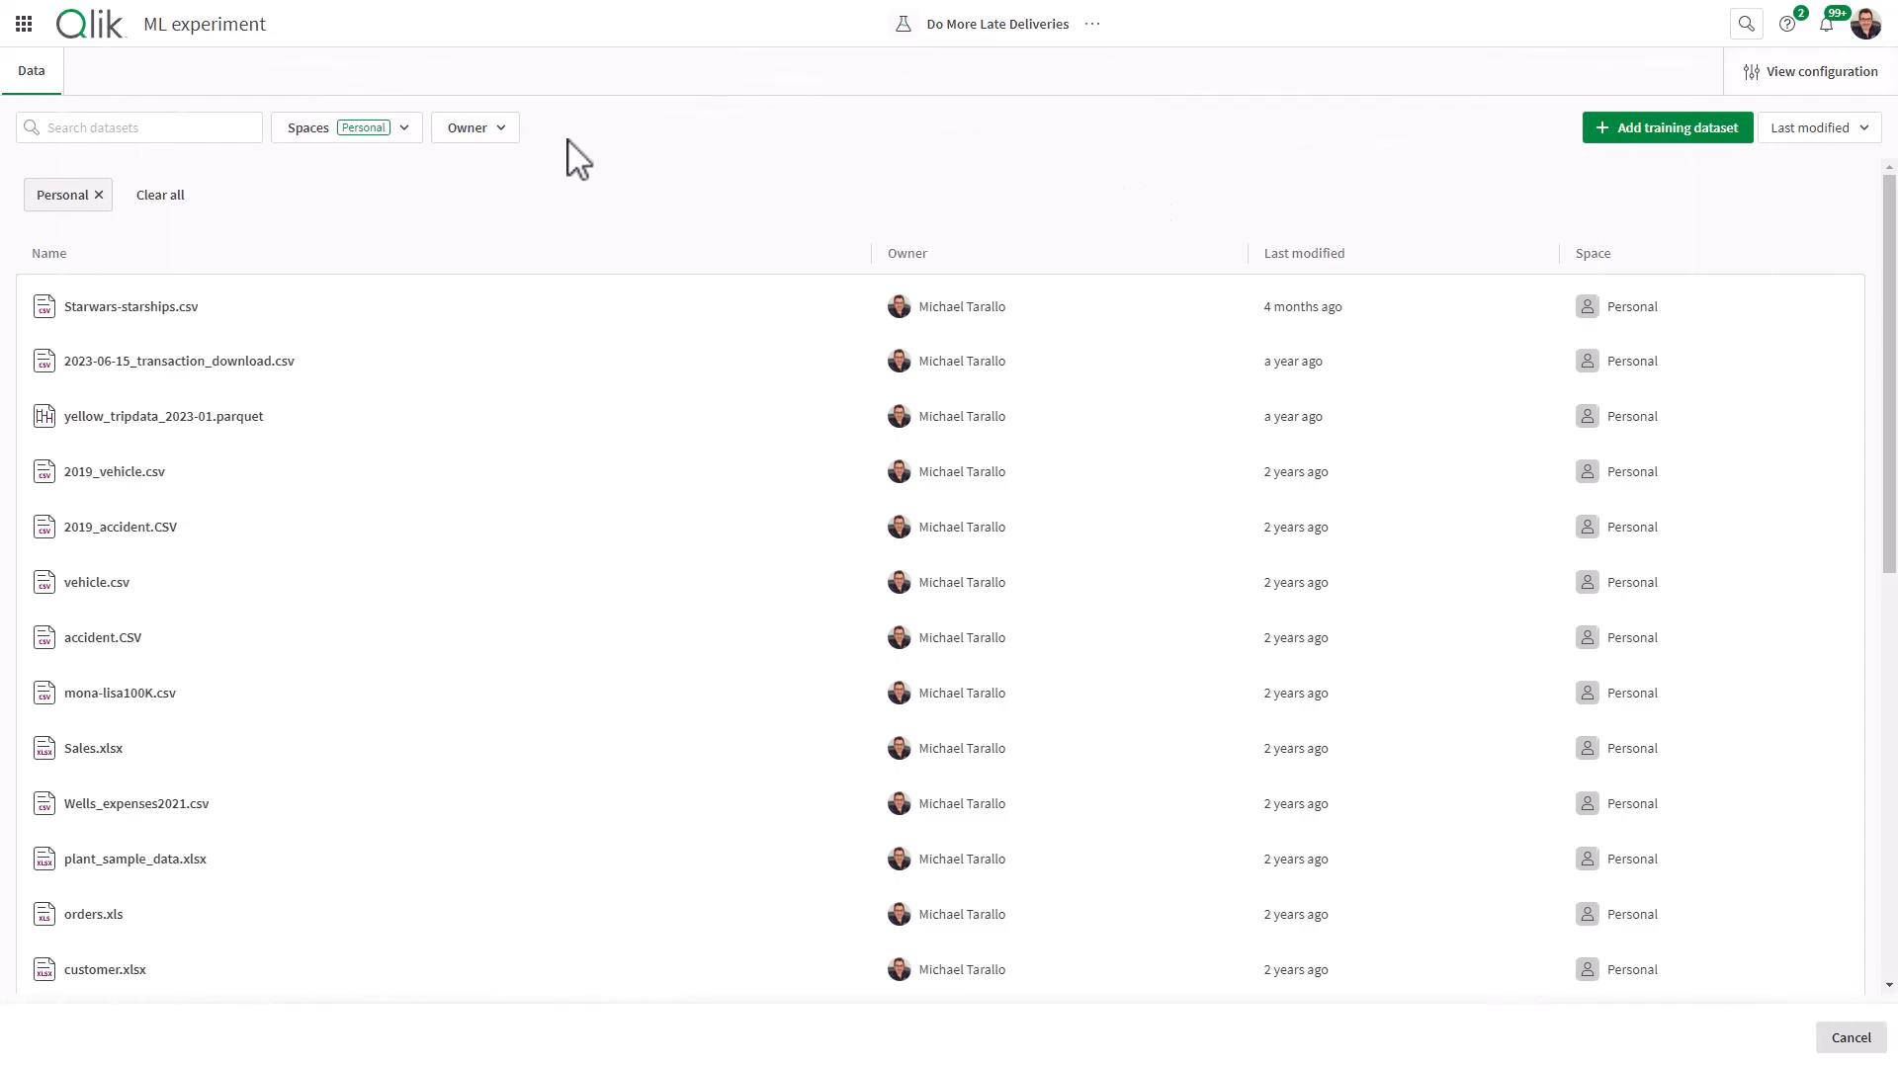
{"action": "left_click", "coordinate": [404, 128]}
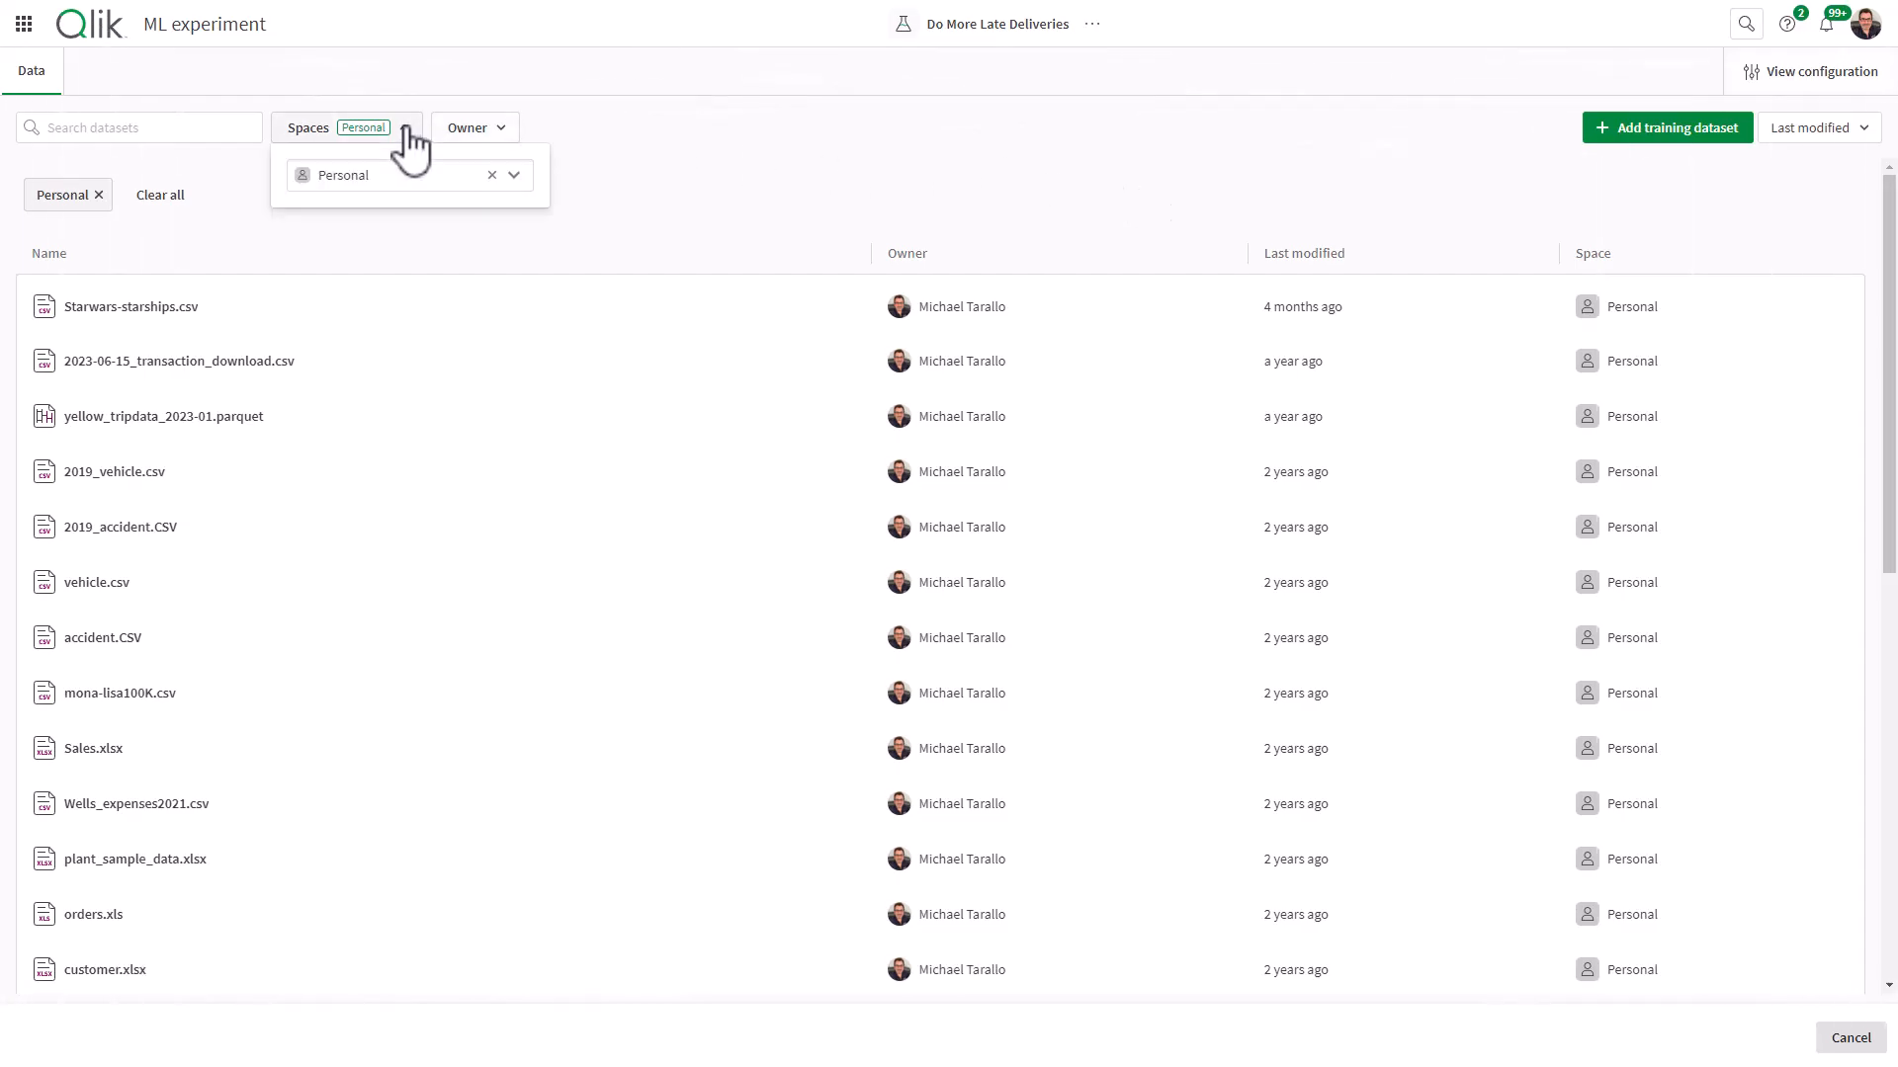
{"action": "left_click", "coordinate": [513, 176]}
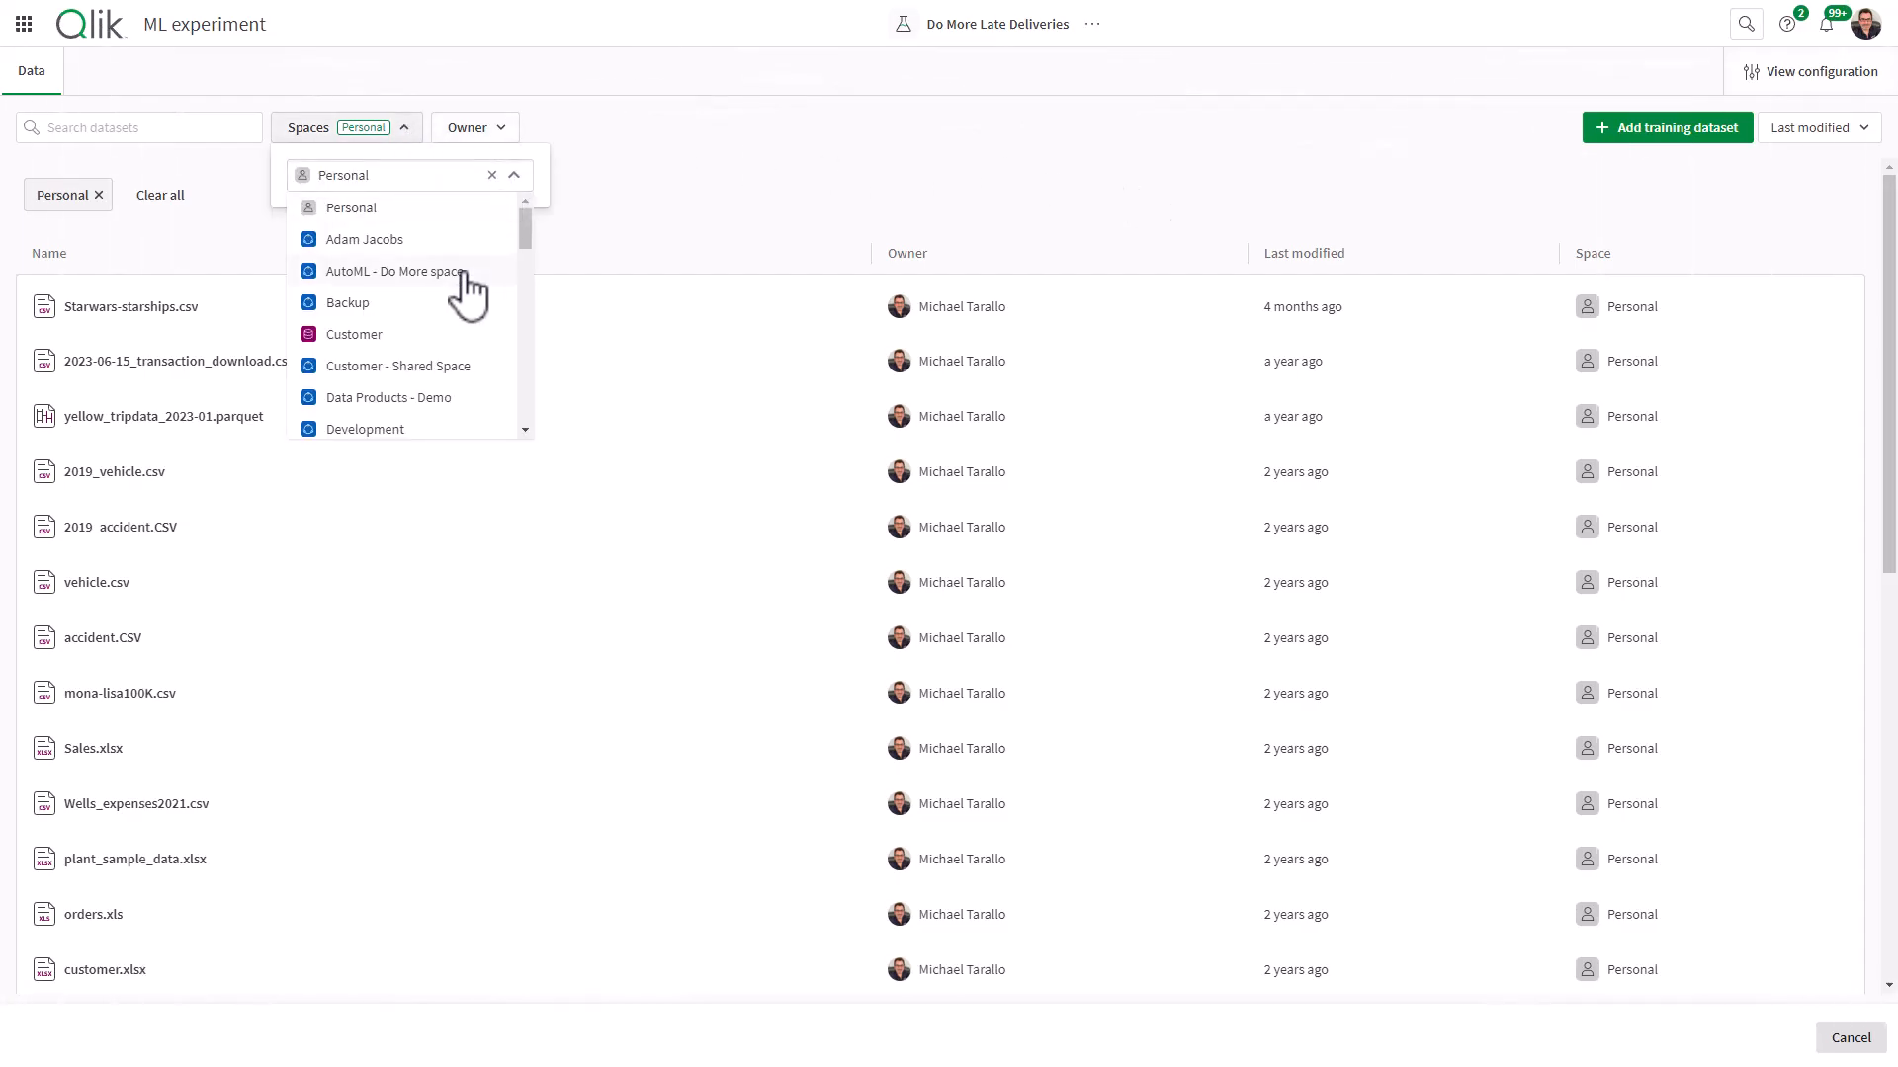
{"action": "left_click", "coordinate": [463, 270]}
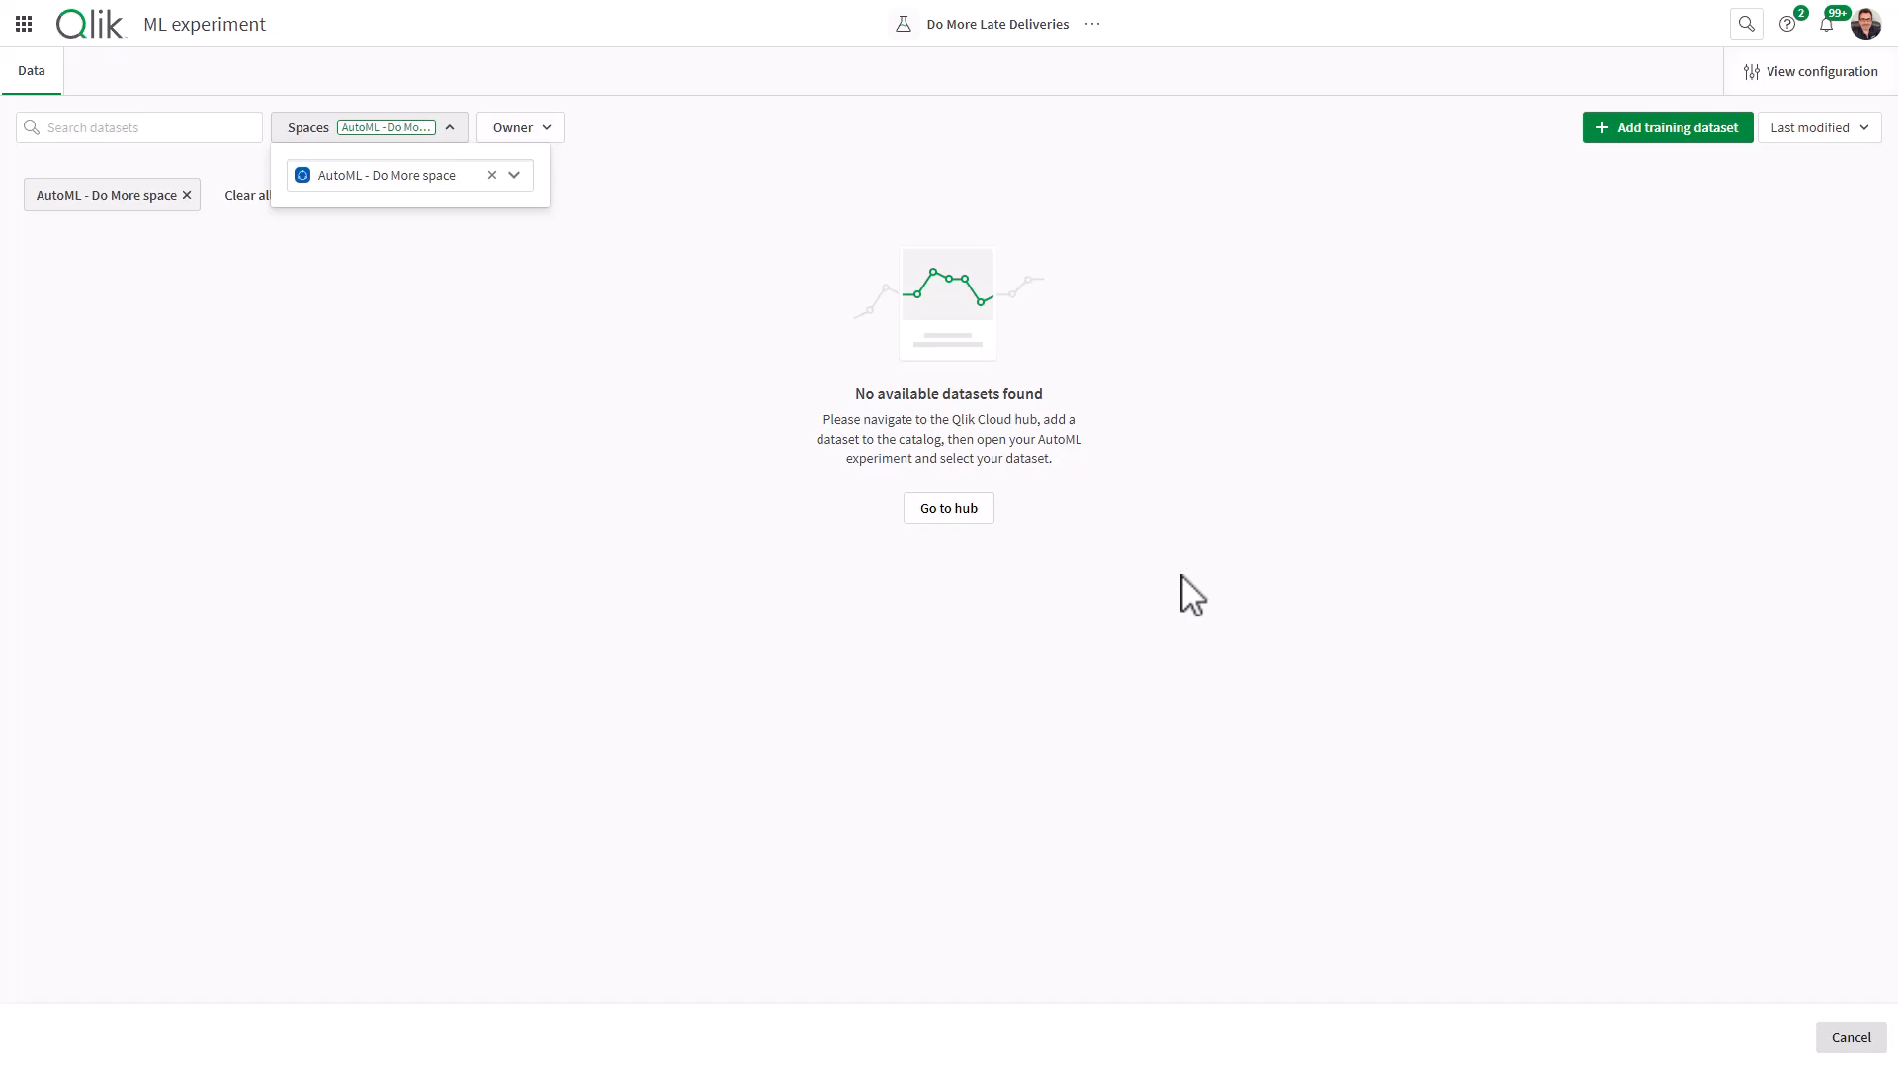
- Upload OTD Training Data 6.4.csv to the "AutoML - Do More space" space as the experiment's training dataset
{"action": "left_click", "coordinate": [1665, 131]}
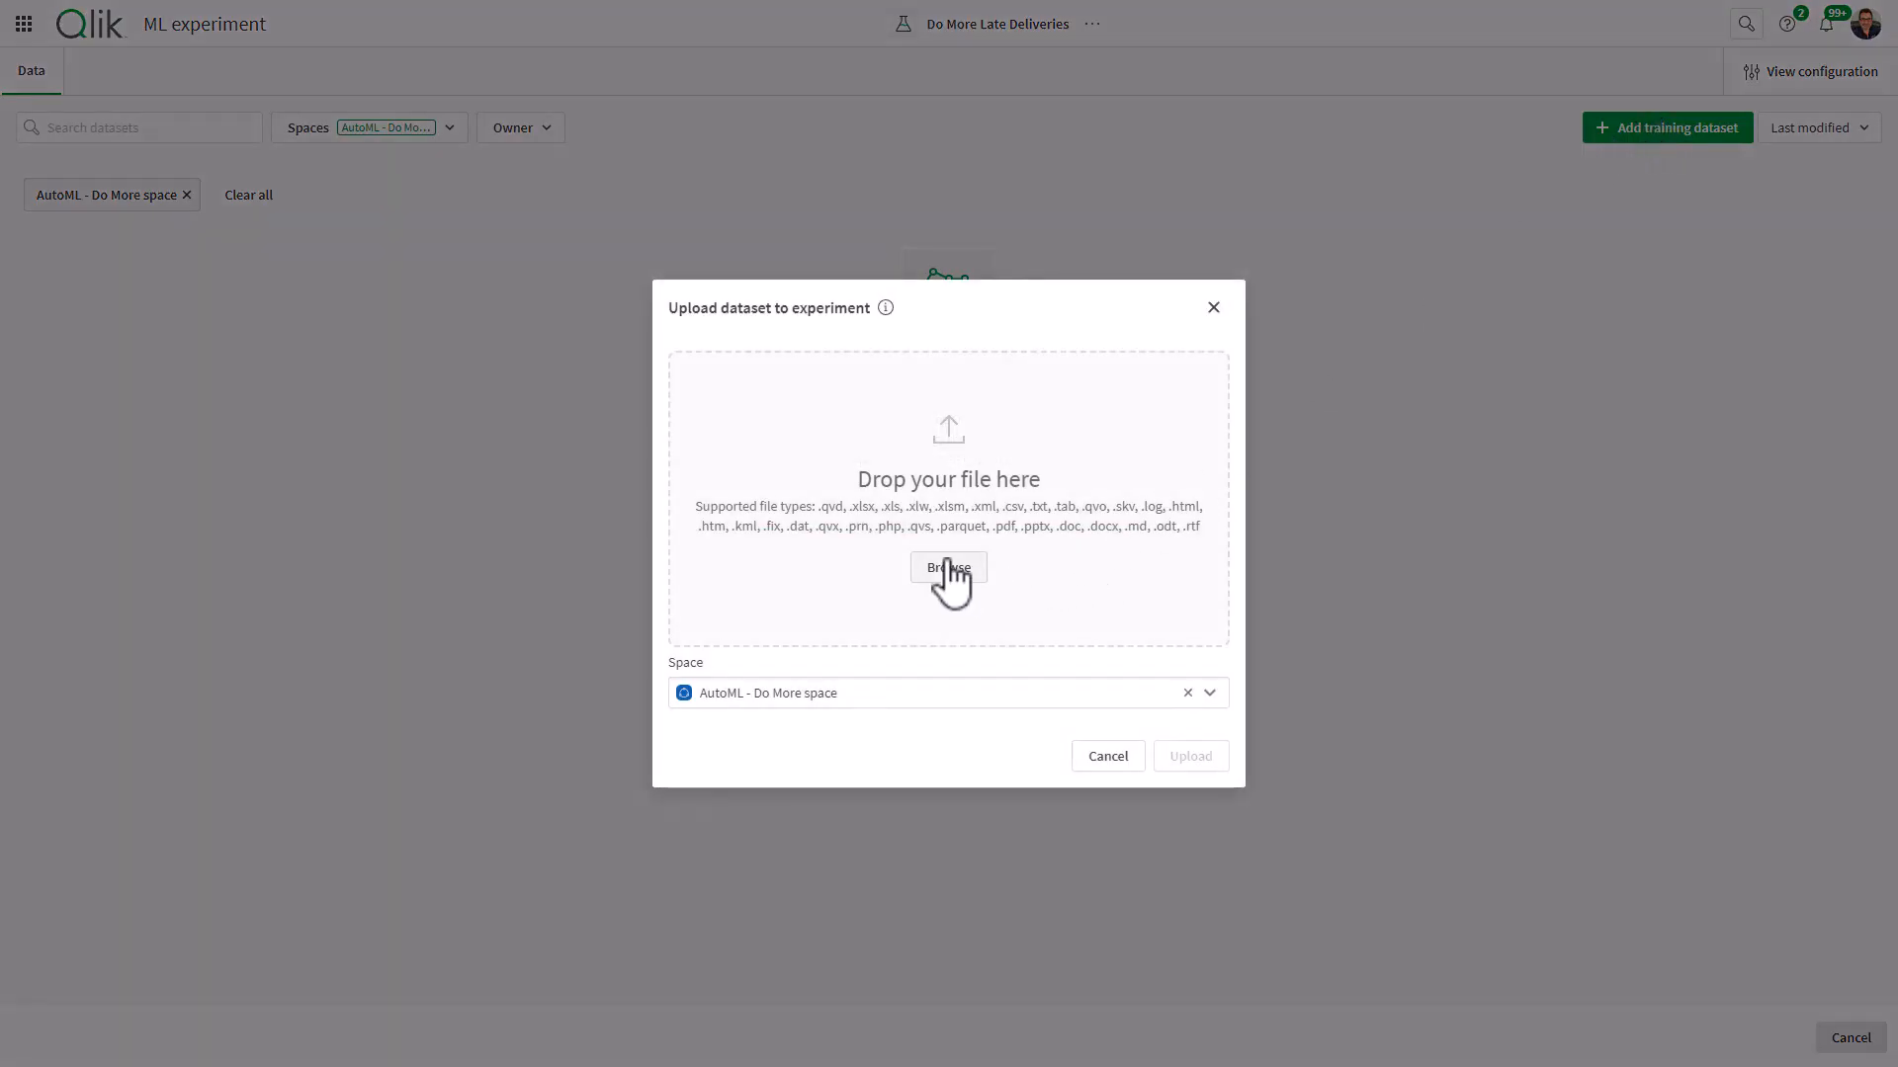
{"action": "left_click", "coordinate": [949, 571]}
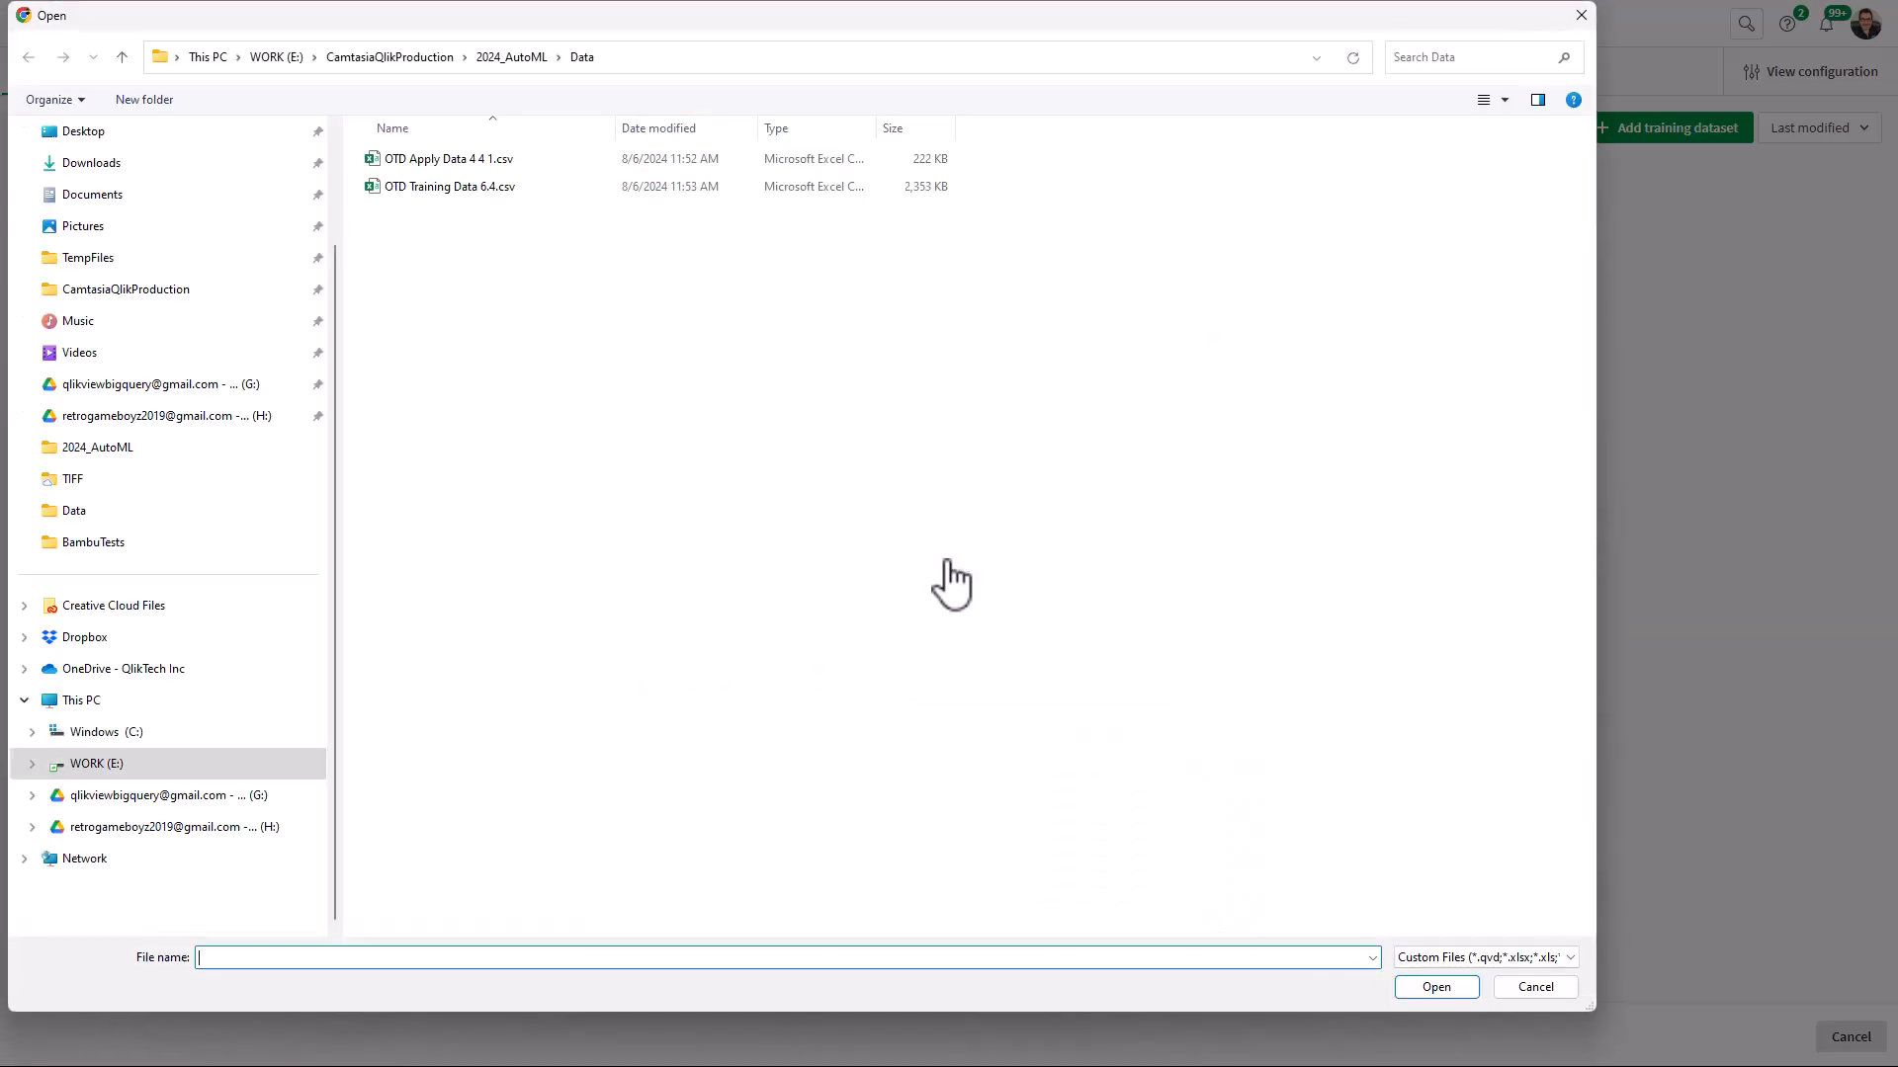
{"action": "double_click", "coordinate": [501, 186]}
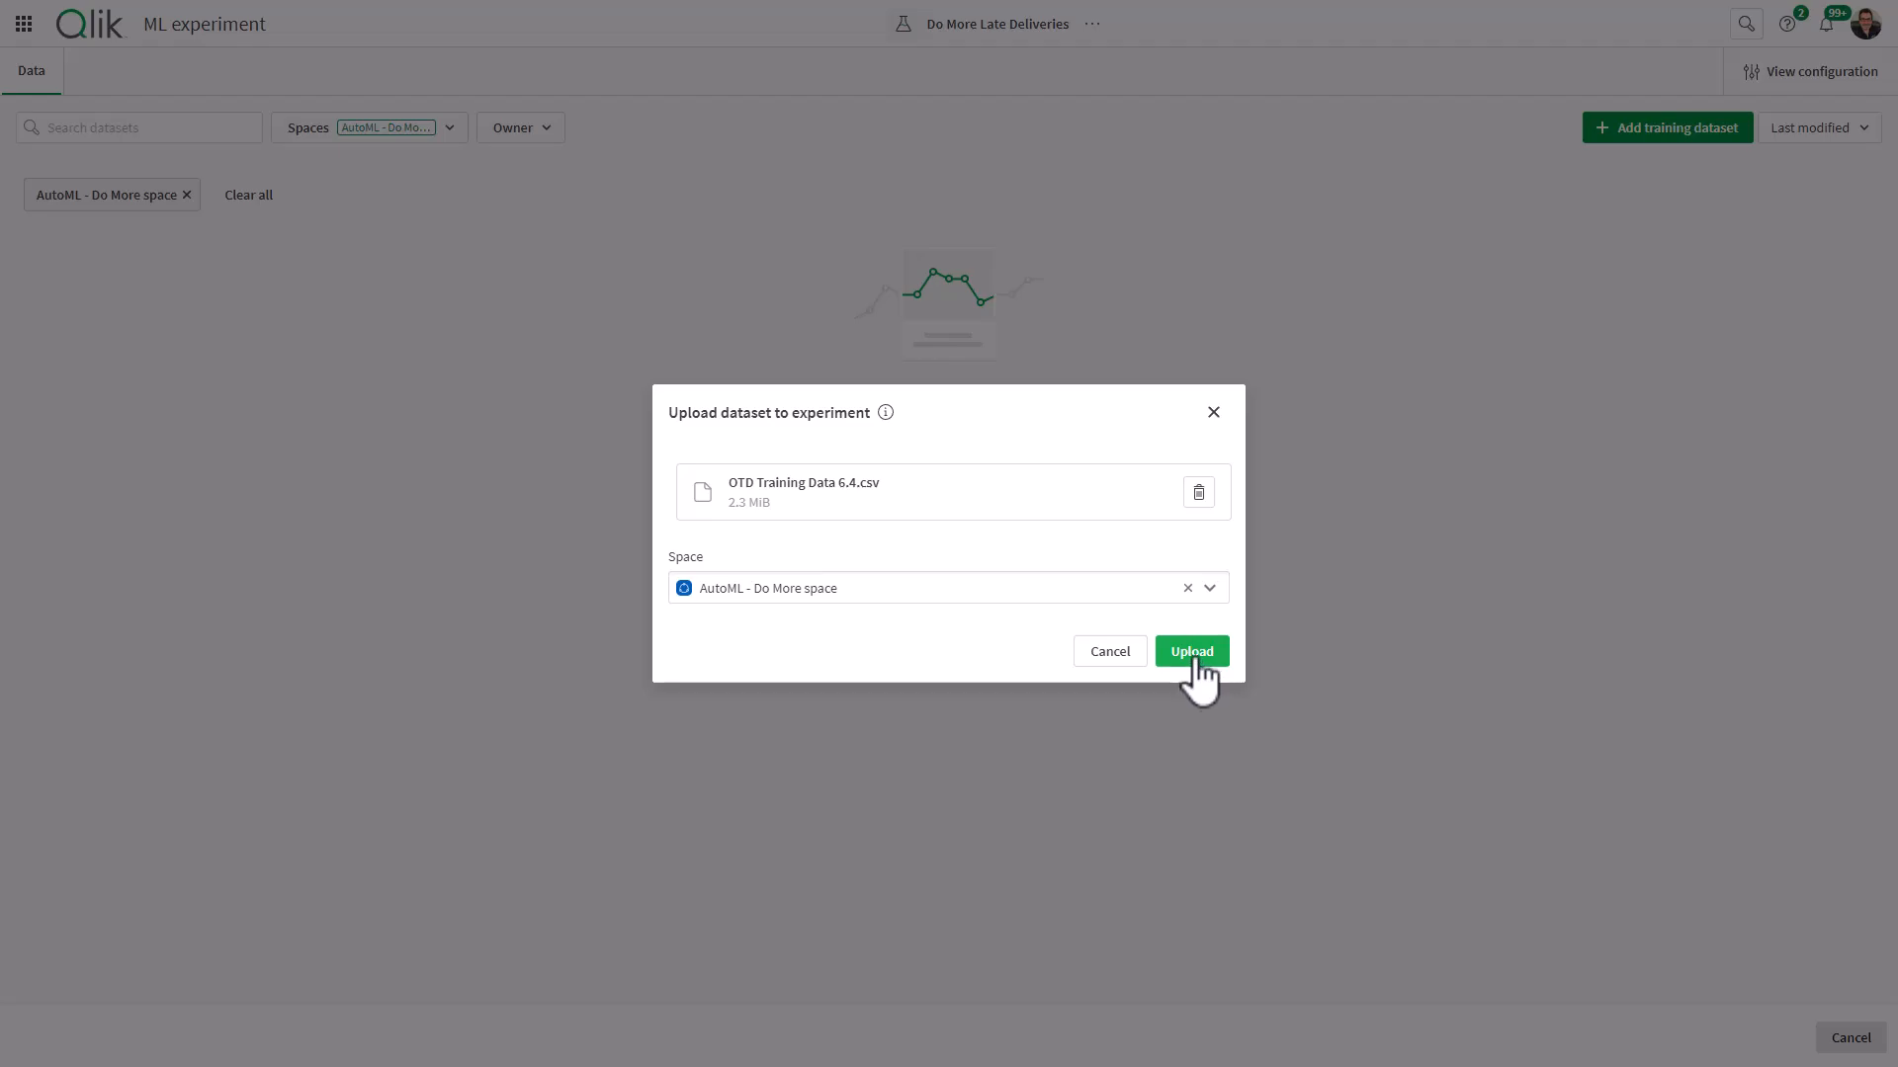
{"action": "left_click", "coordinate": [1198, 660]}
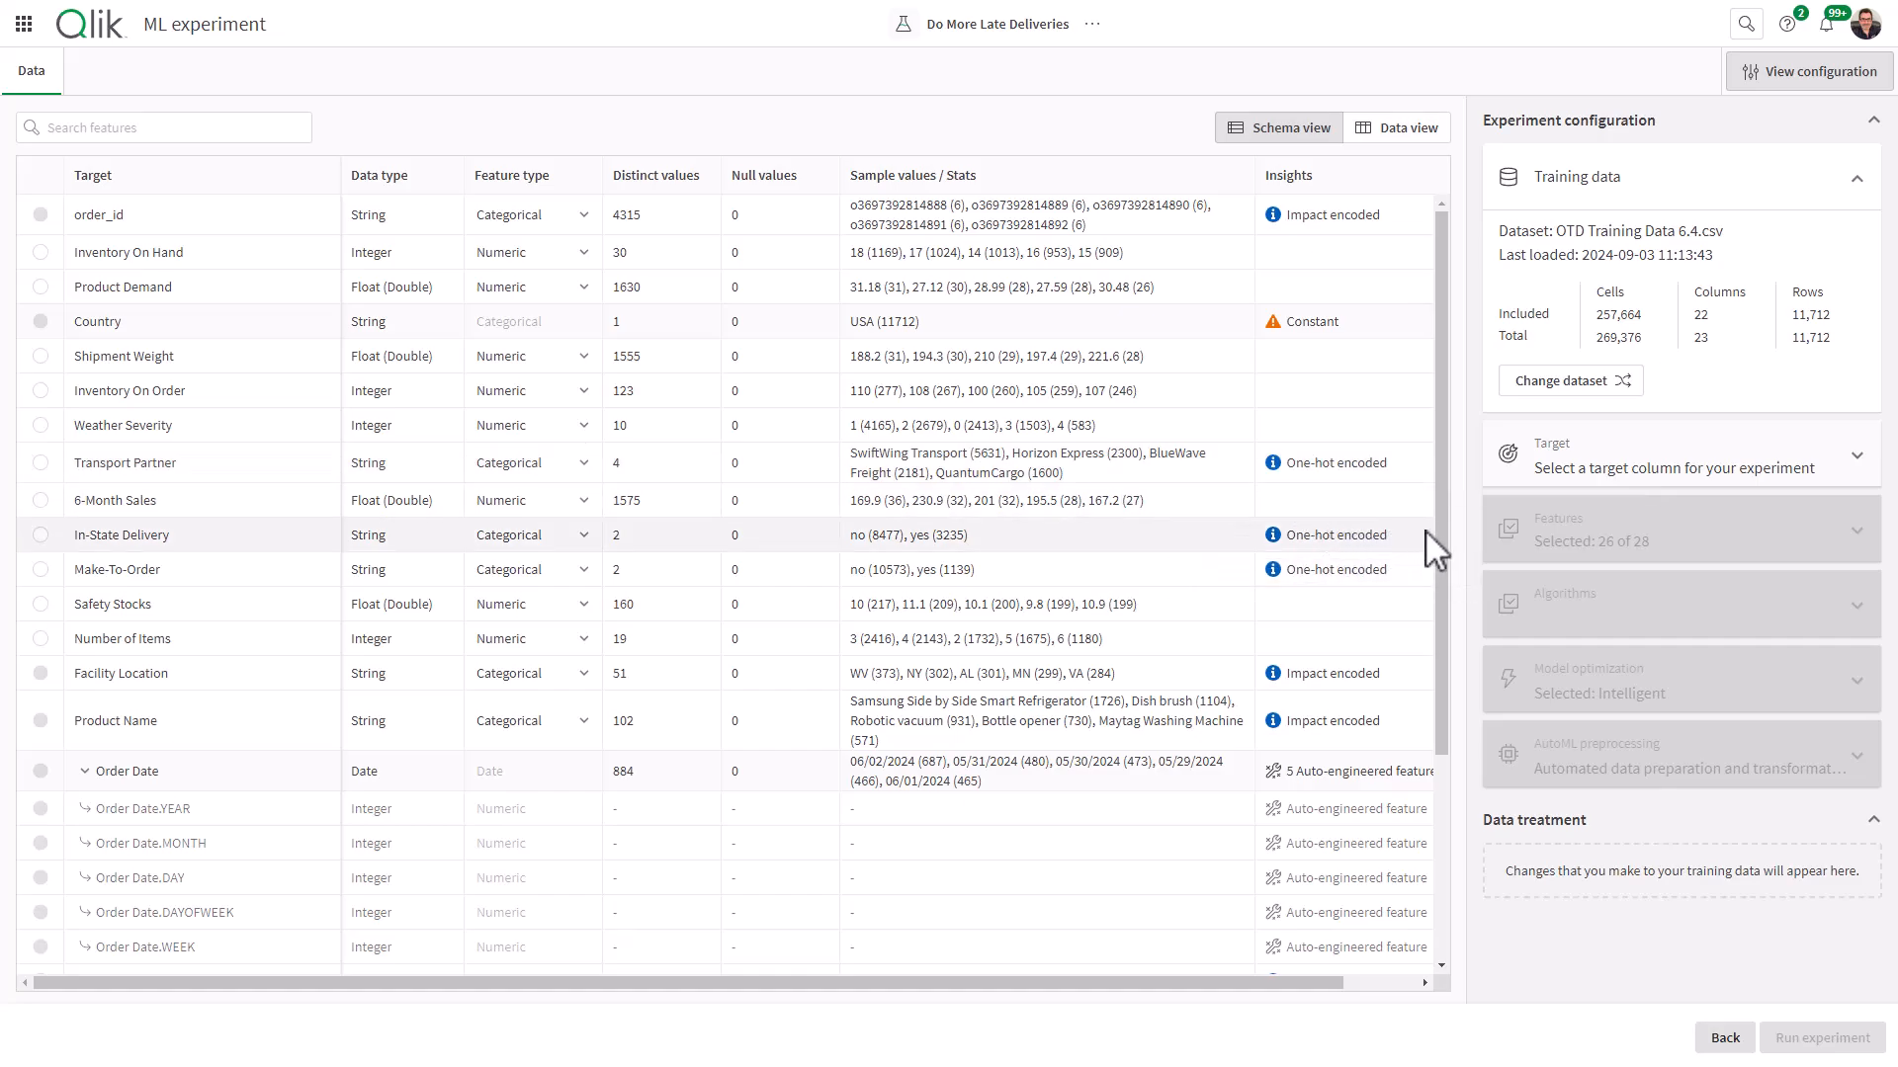
- Set Shipped Late as the target column and run the experiment
{"action": "left_click_drag", "start_coordinate": [1435, 530], "coordinate": [1461, 802]}
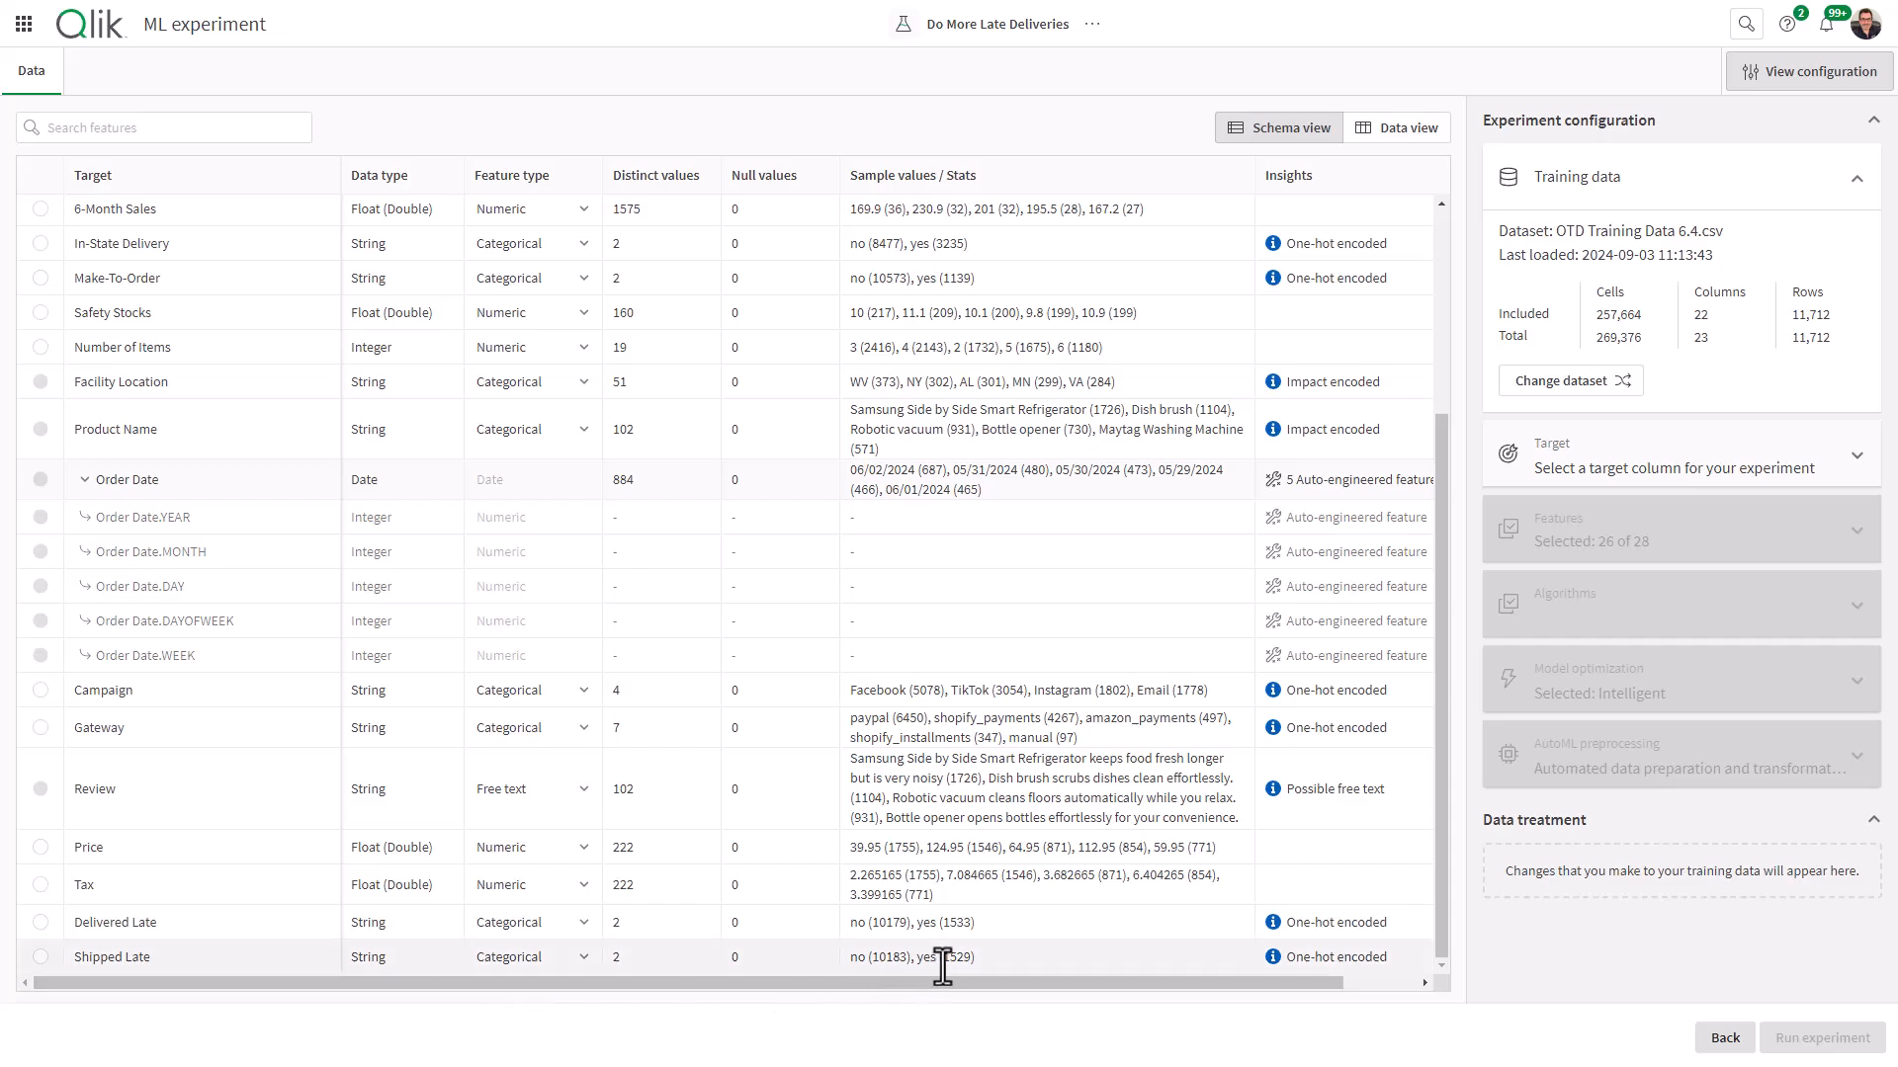
{"action": "left_click", "coordinate": [39, 957]}
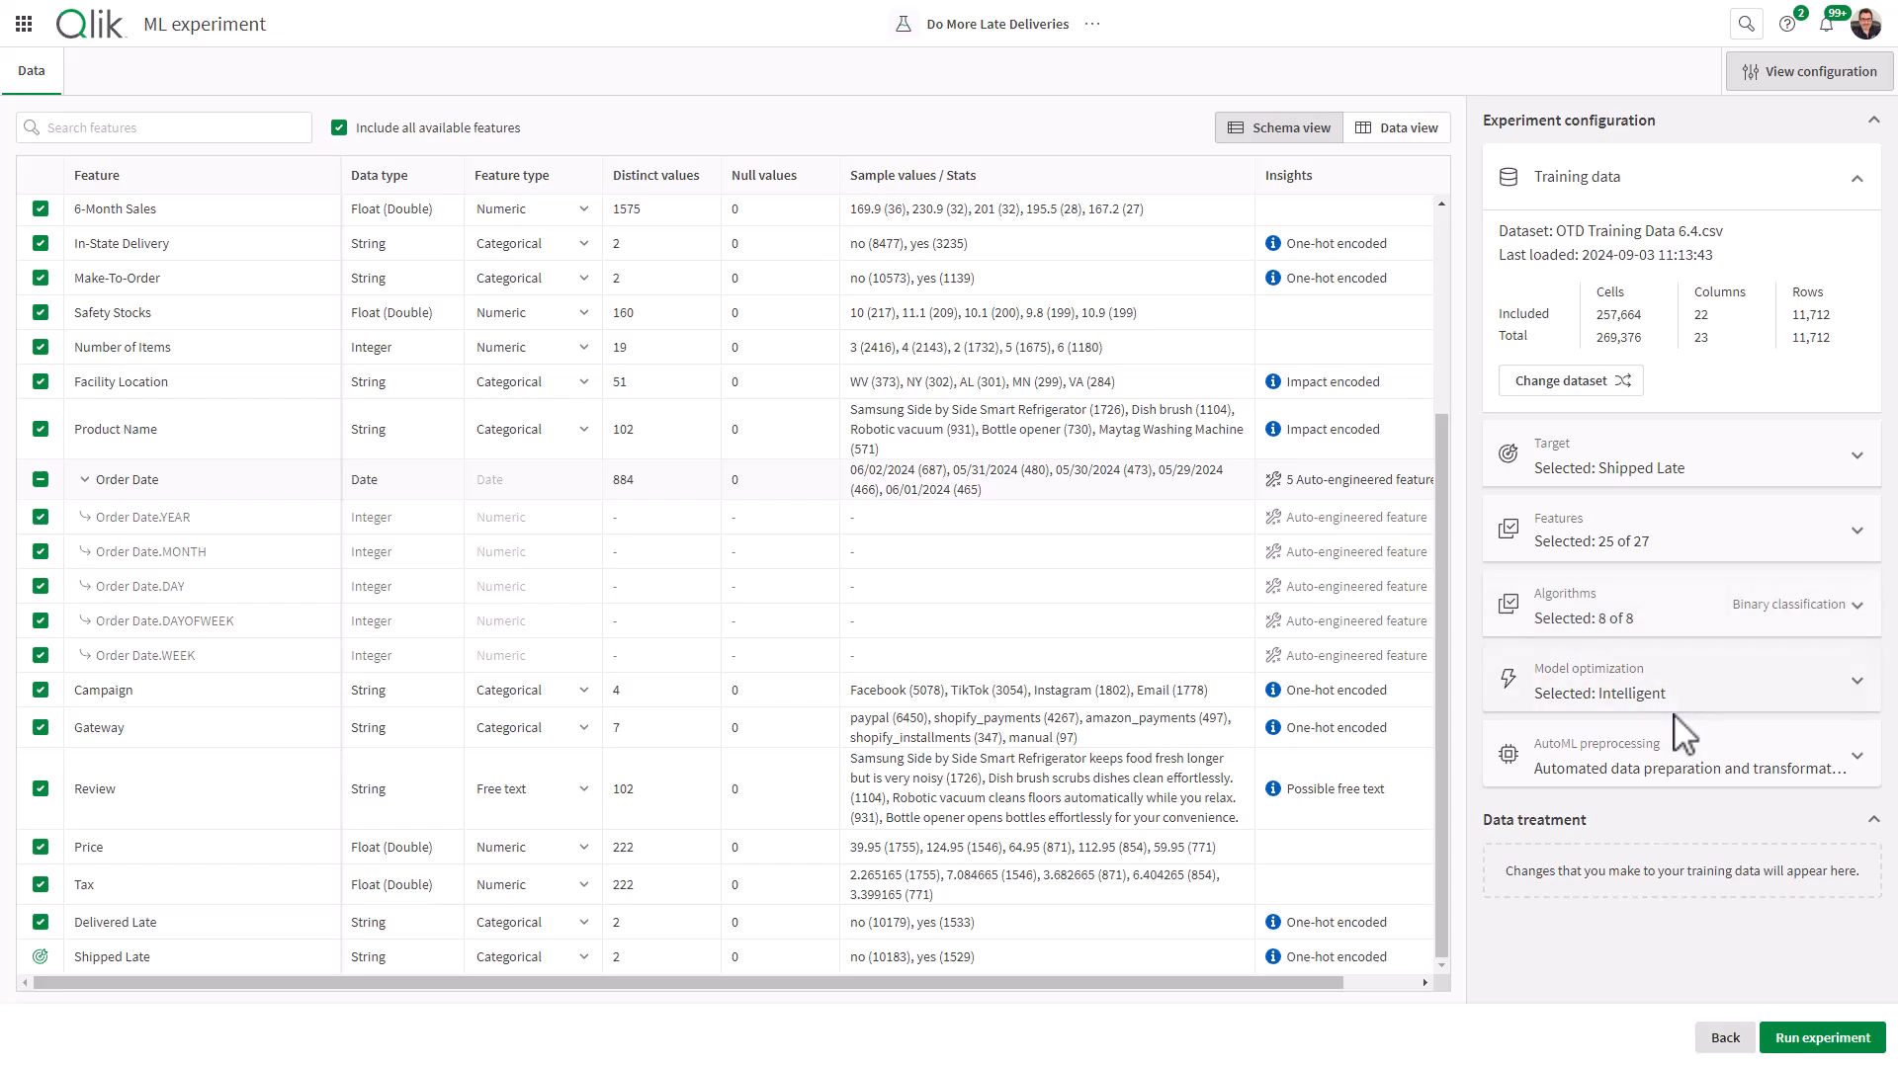
{"action": "left_click", "coordinate": [1822, 1038]}
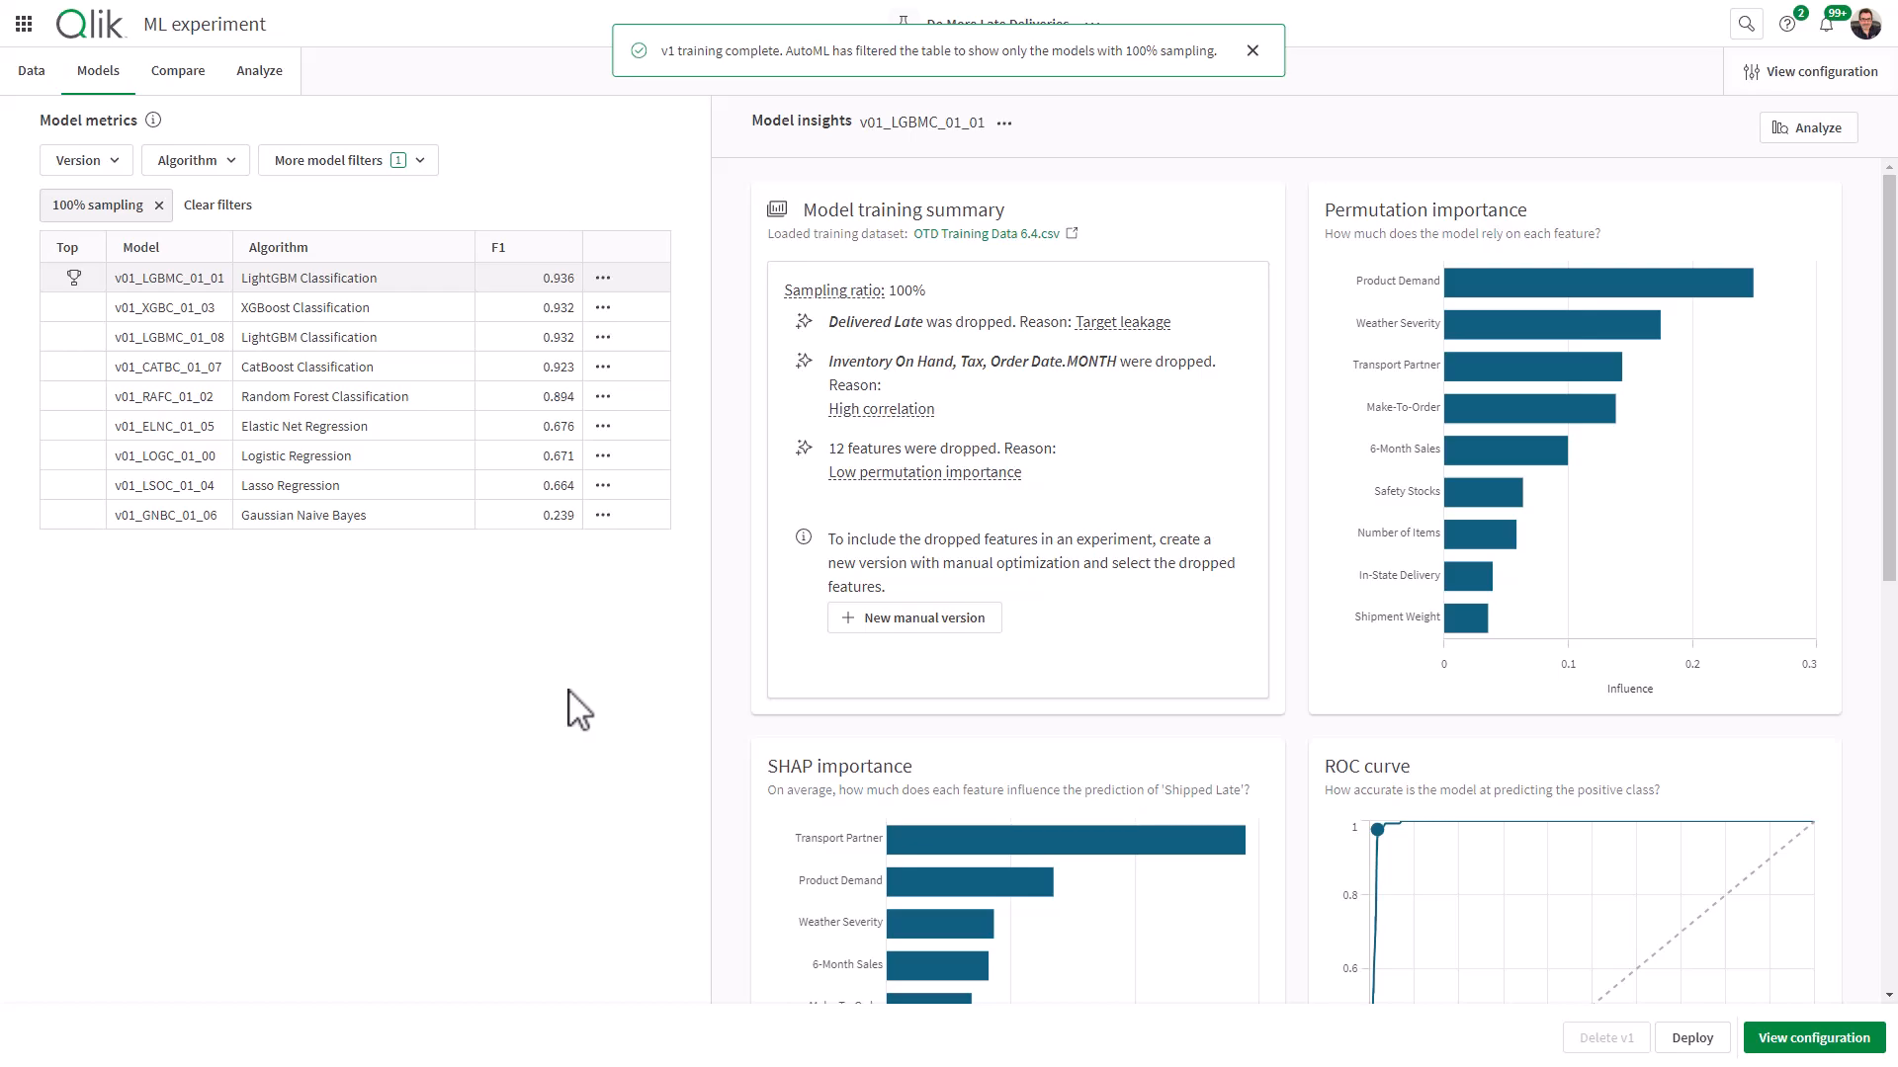
- Review the algorithm filter options and compare the insights of model v01_XGBC_01_03 with those of v01_LGBMC_01_01
{"action": "left_click", "coordinate": [217, 164]}
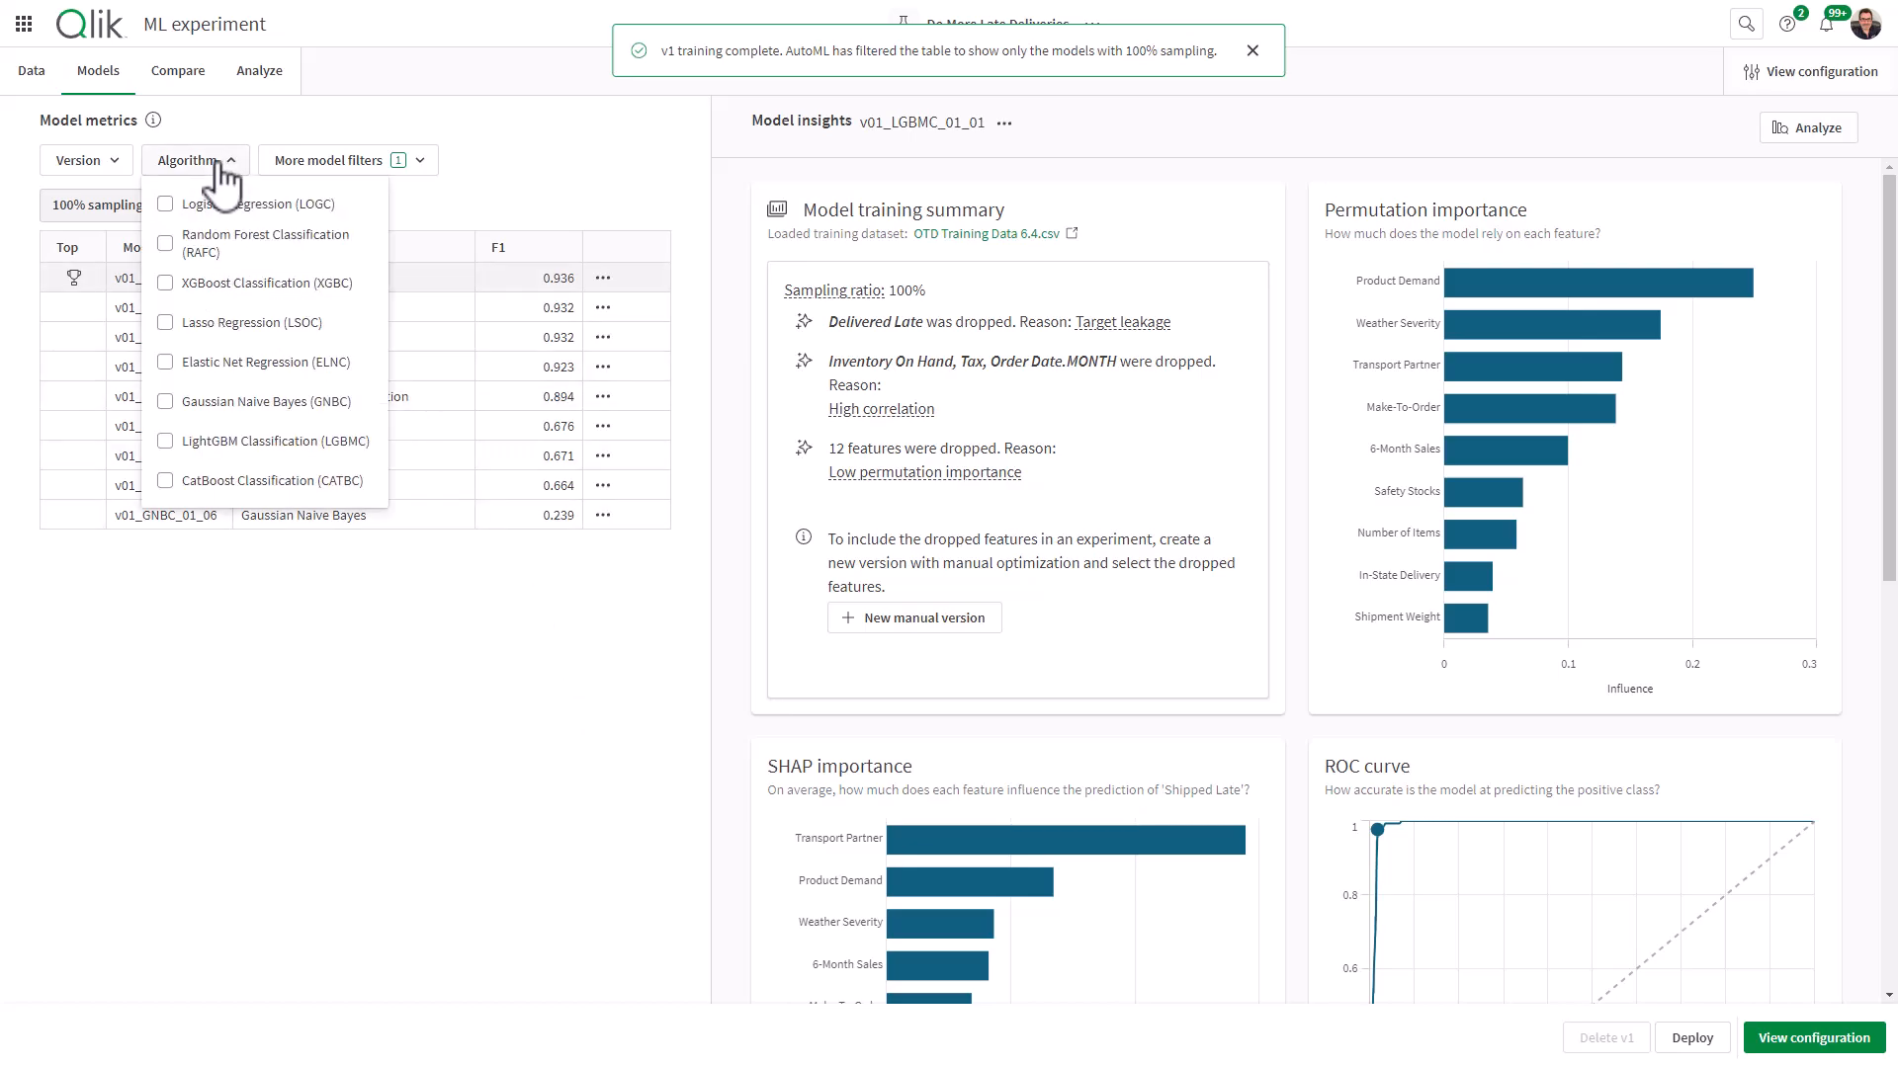
{"action": "left_click", "coordinate": [579, 178]}
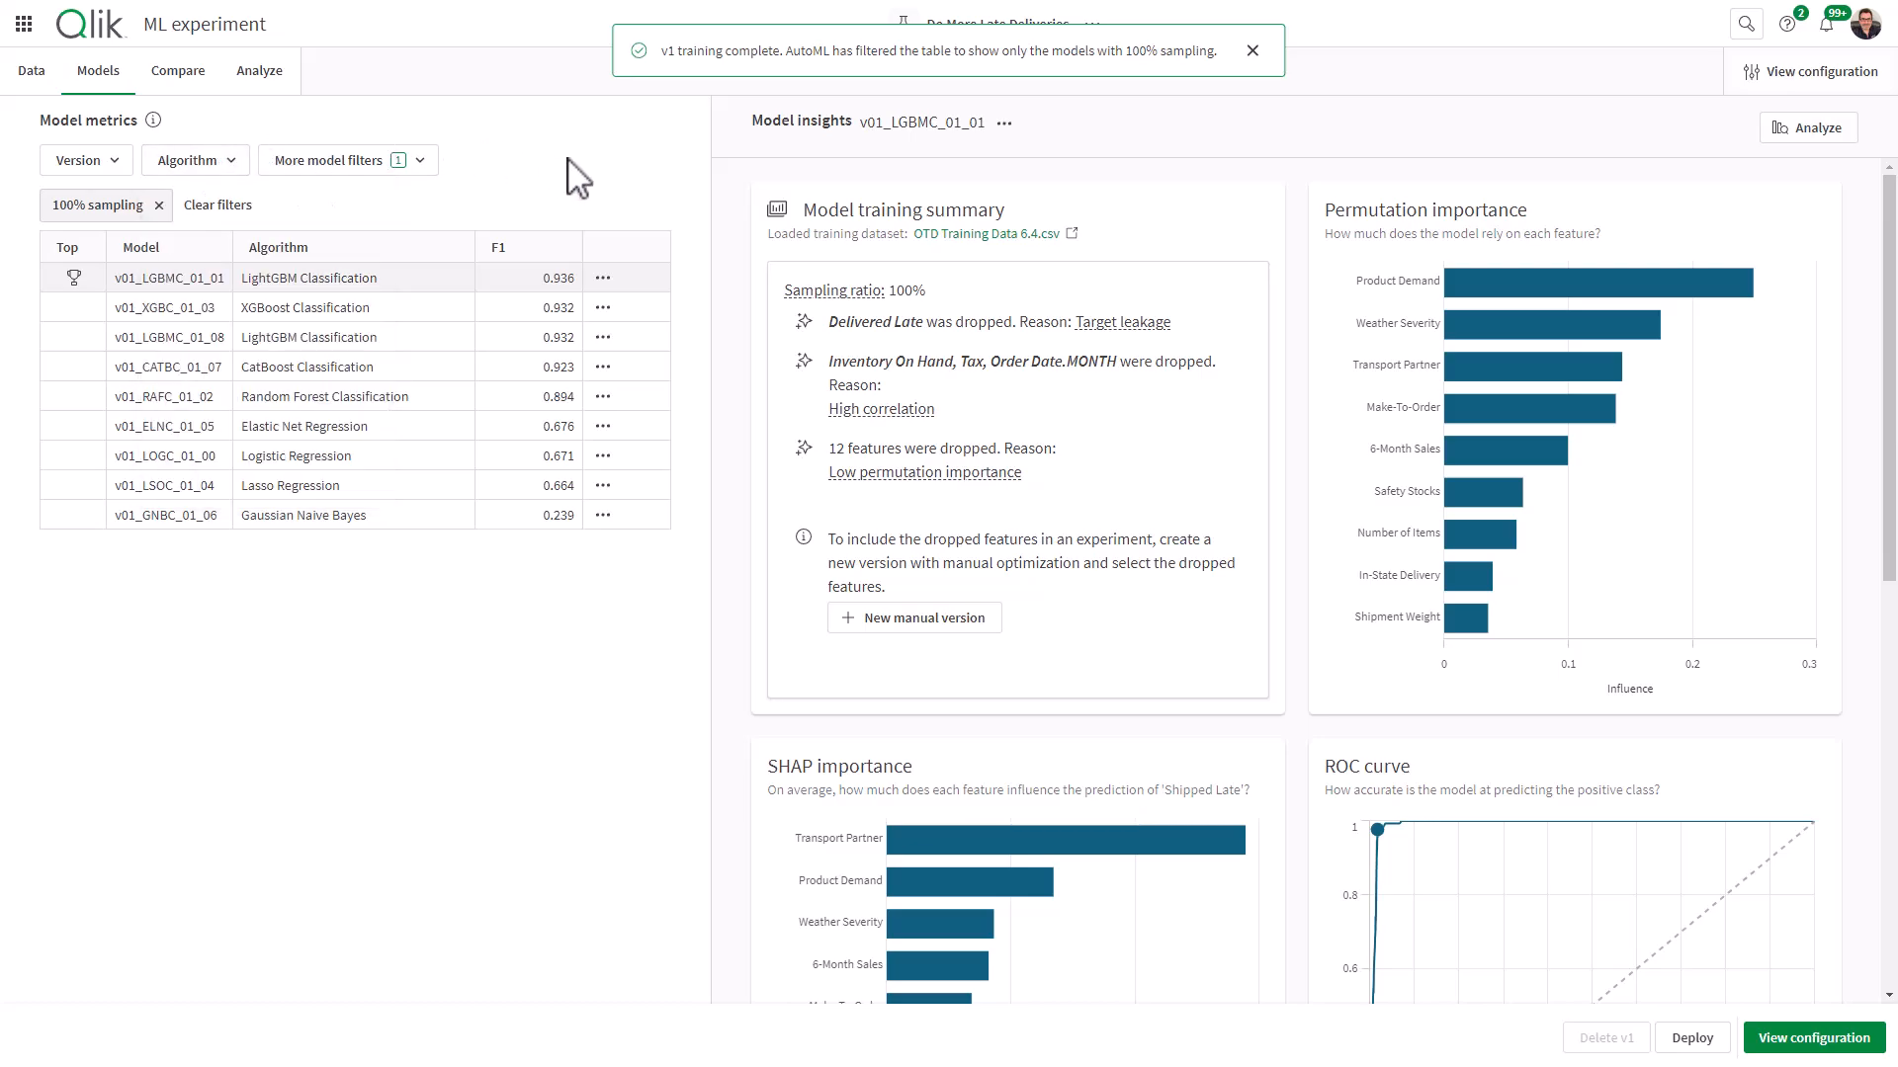
{"action": "left_click", "coordinate": [408, 307]}
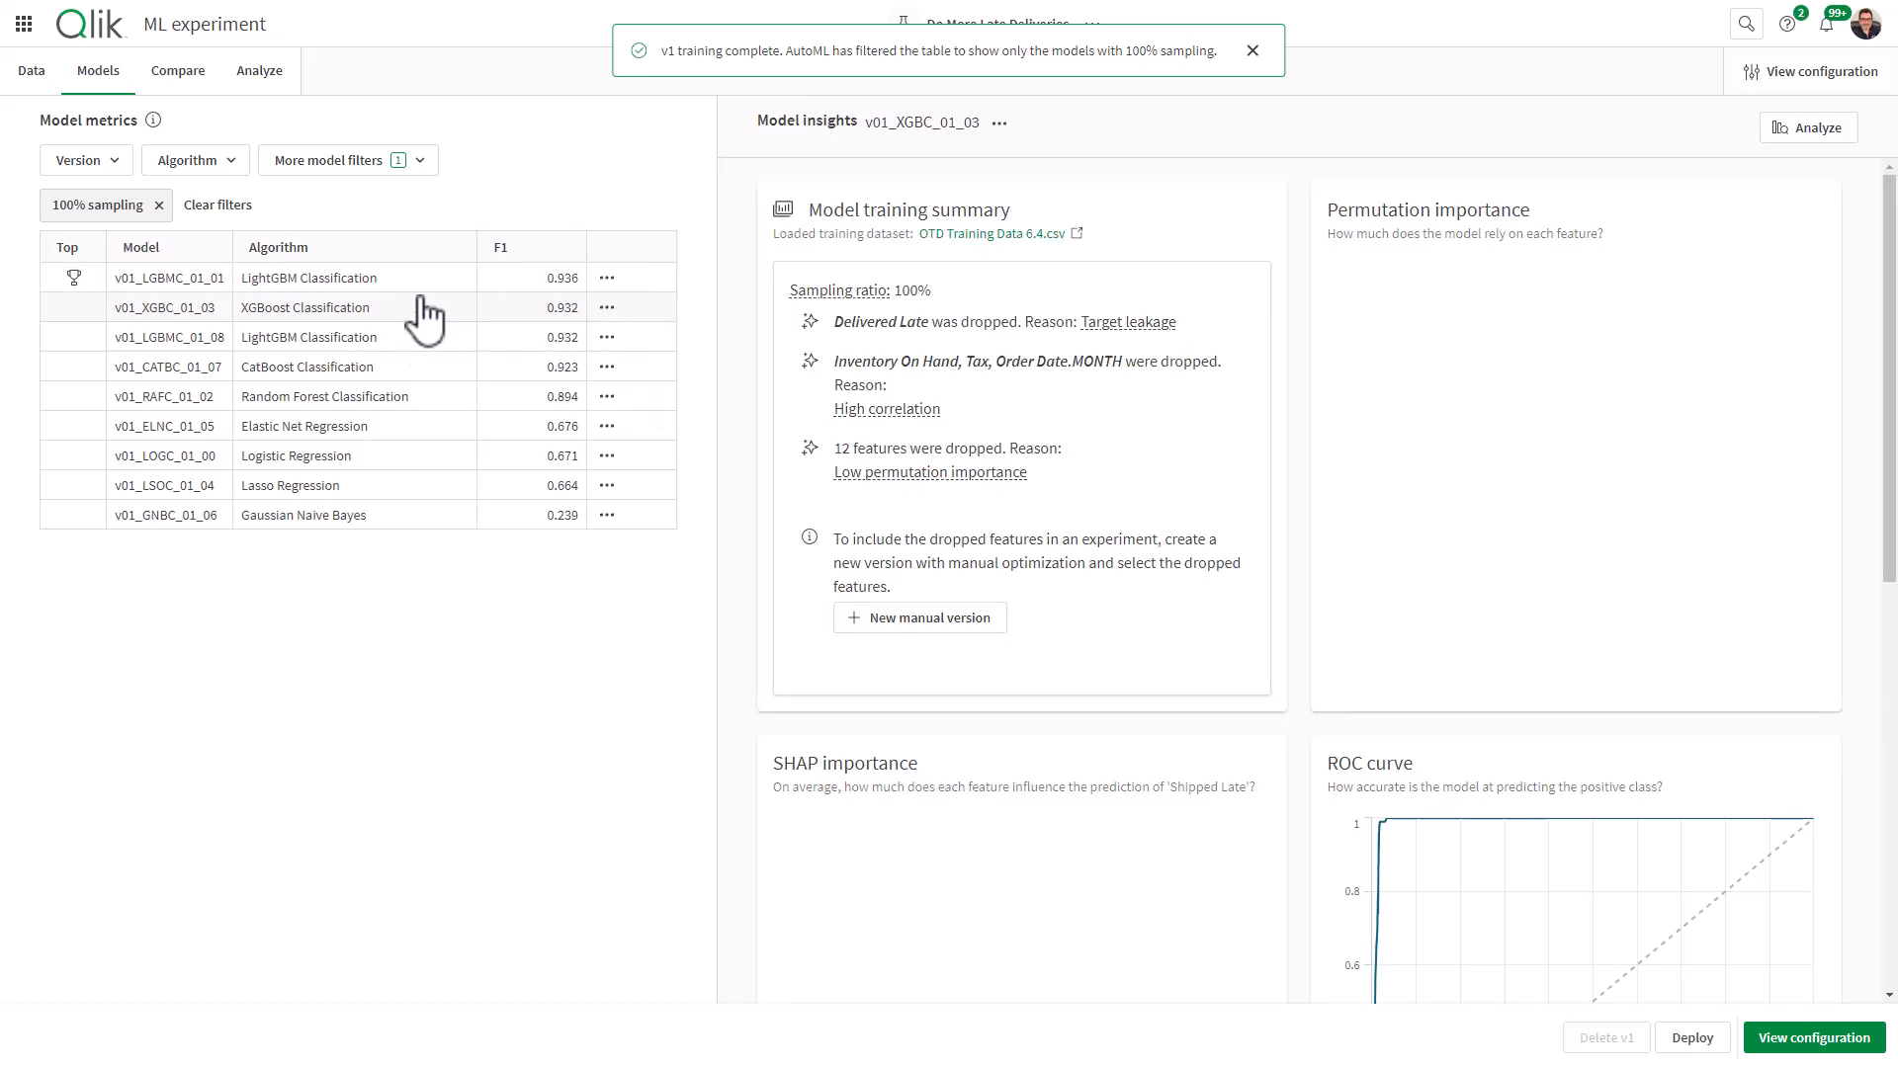
{"action": "left_click", "coordinate": [423, 287]}
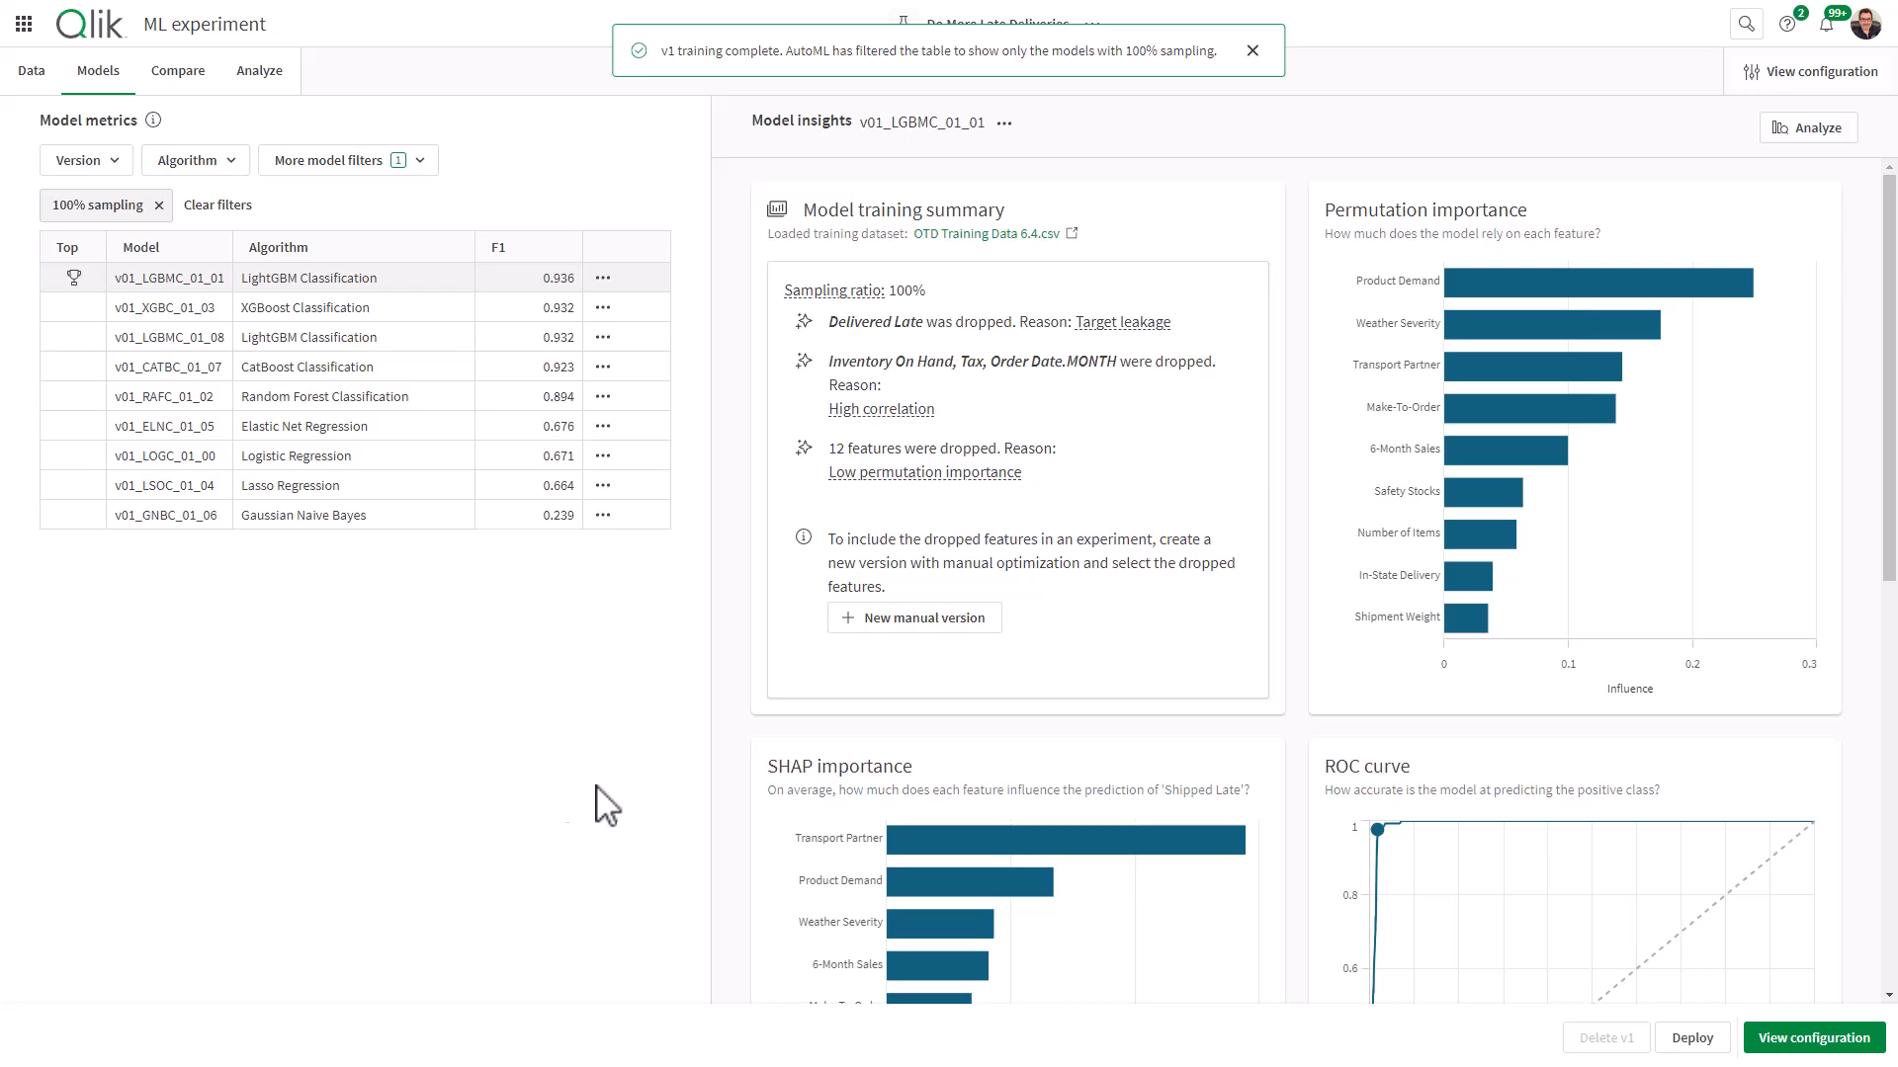
- Deploy model v01_LGBMC_01_01 as "Late Deliveries Deploy" with real-time API access, open the deployment and dismiss its approval notice
{"action": "left_click", "coordinate": [1692, 1040]}
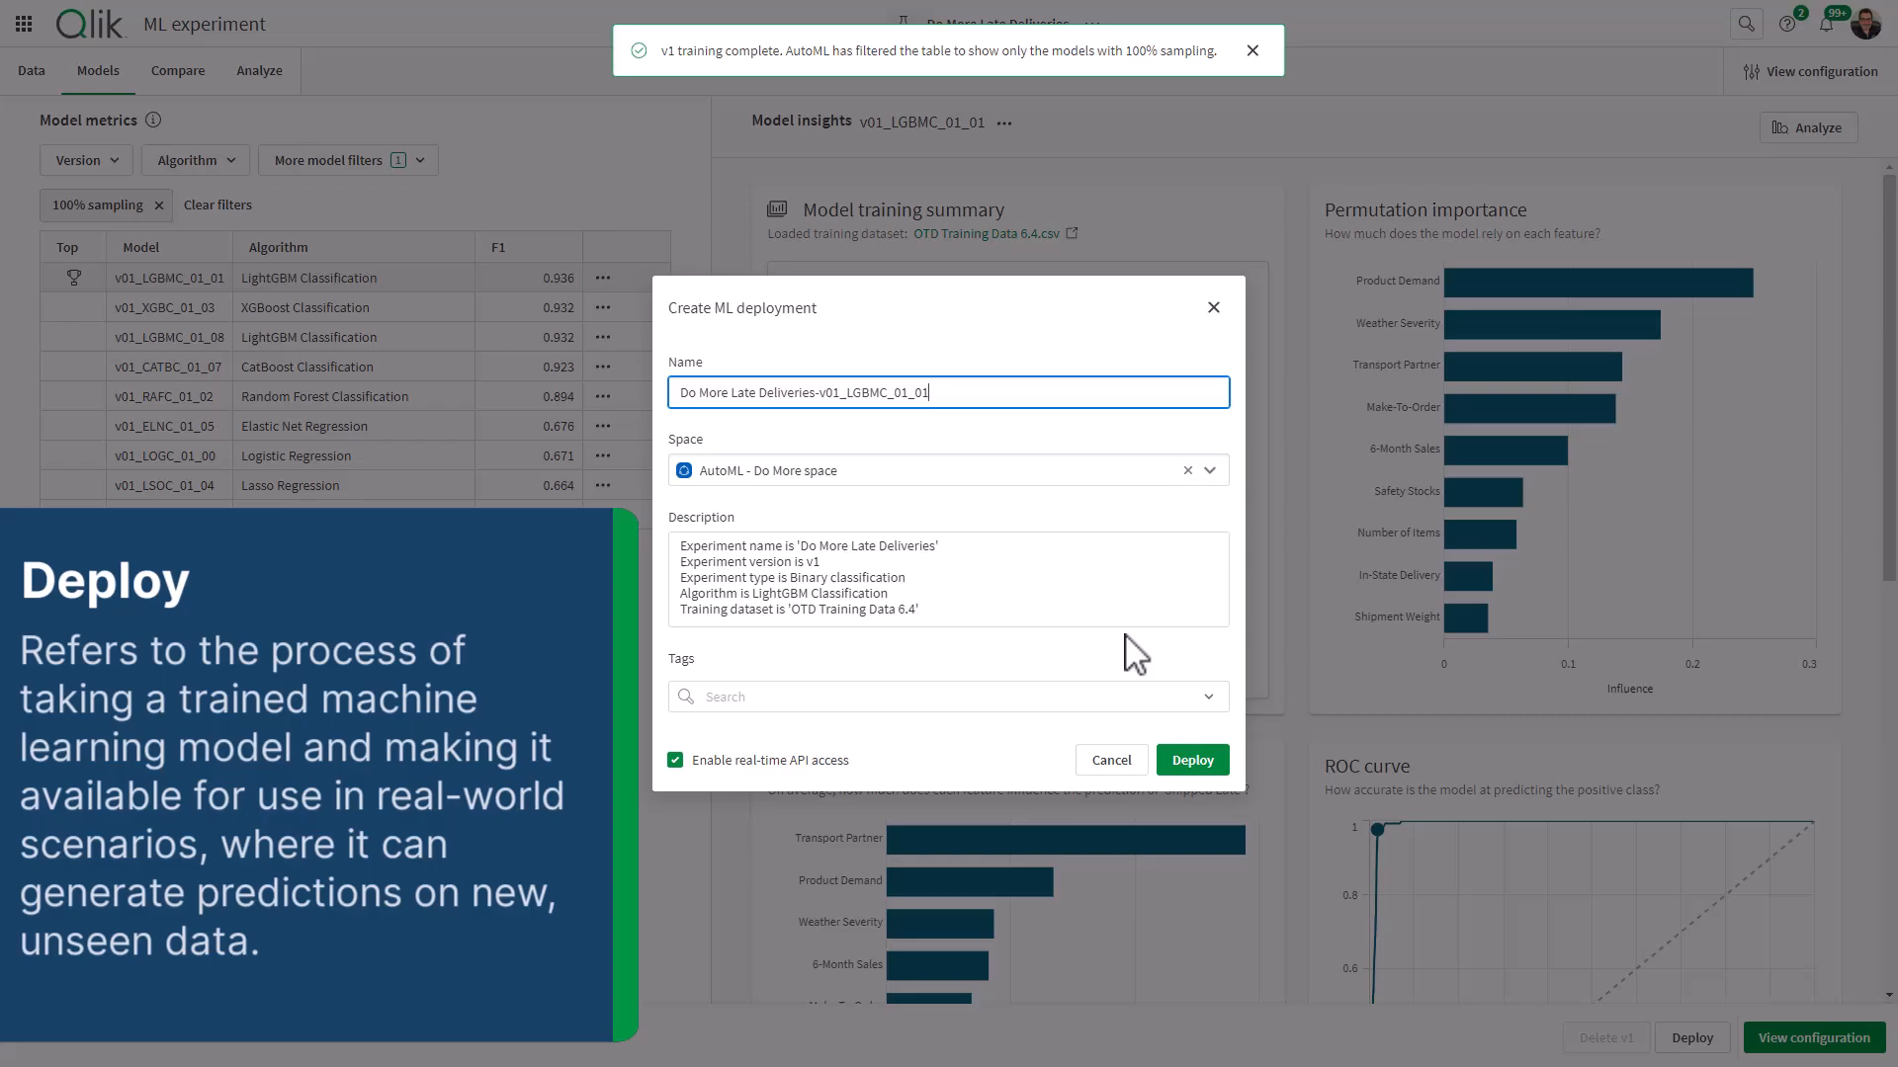
{"action": "left_click_drag", "start_coordinate": [971, 393], "coordinate": [649, 401]}
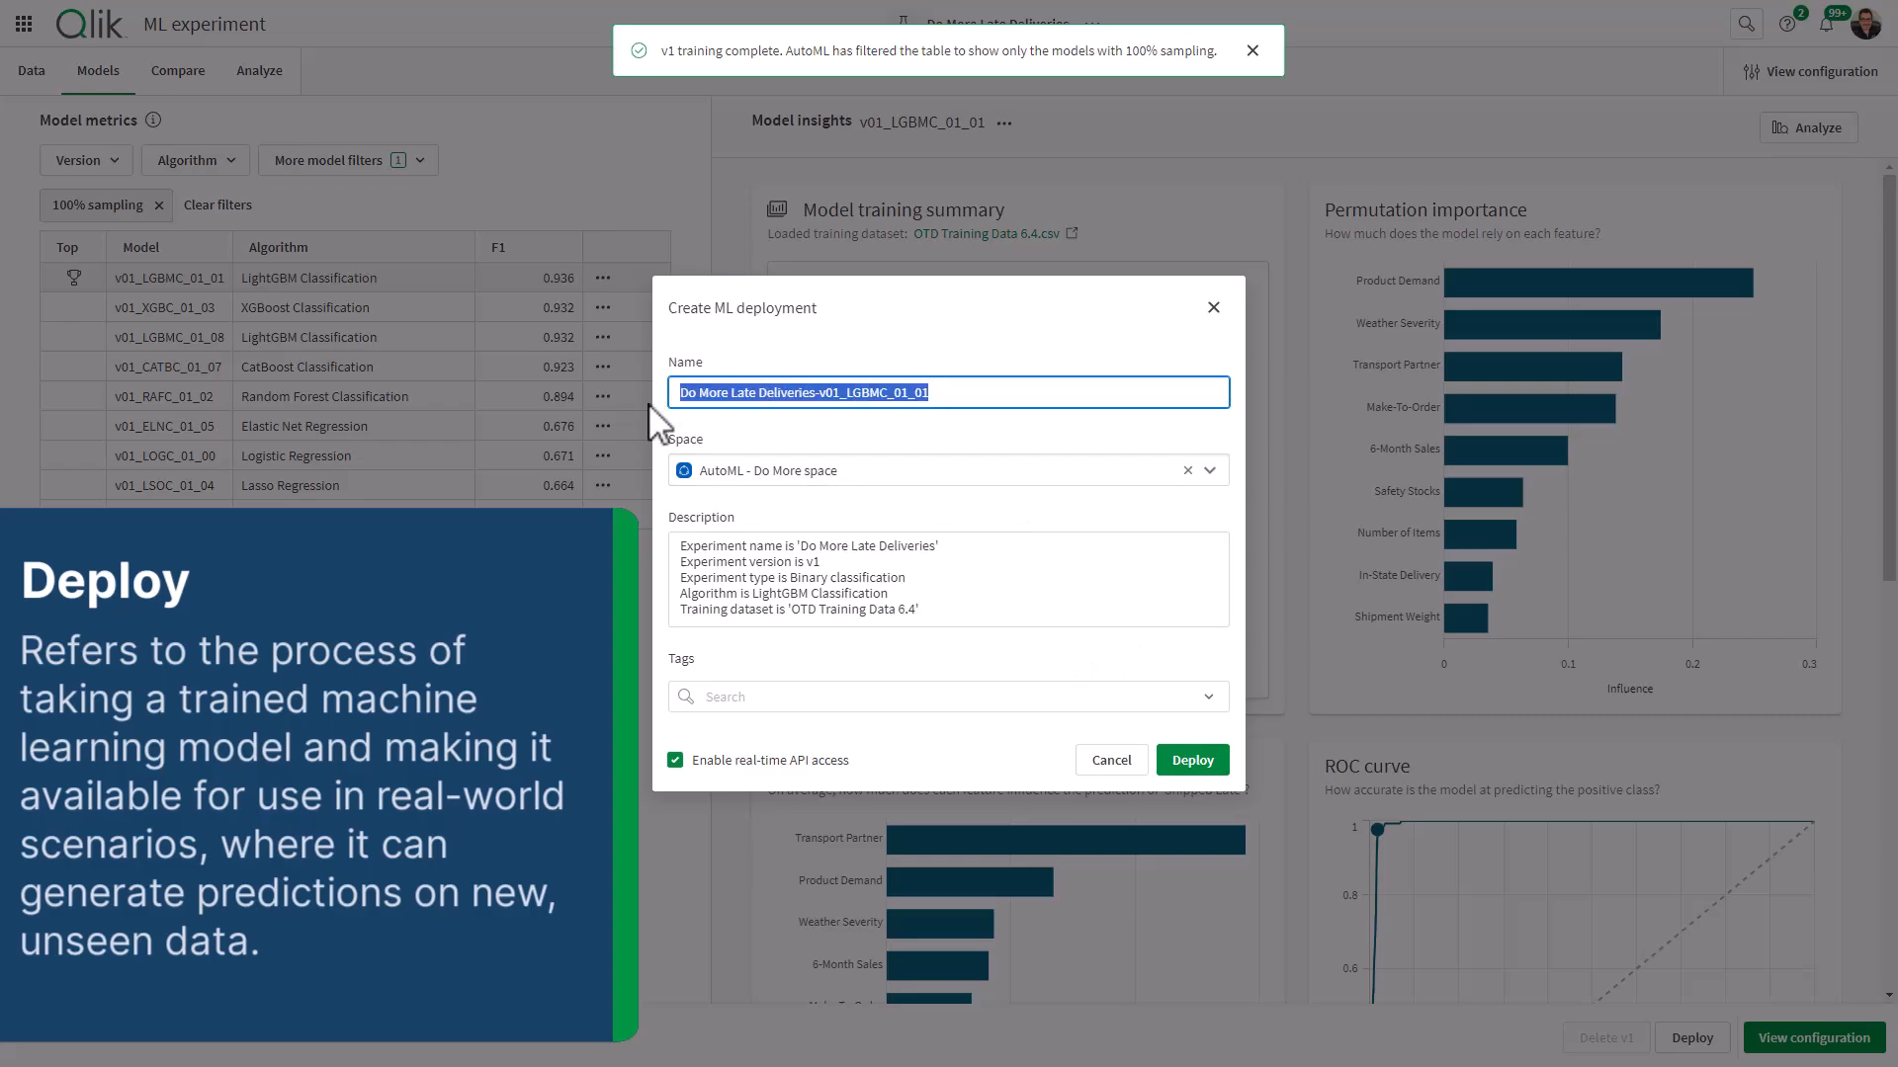
{"action": "type", "text": "Late Deliv"}
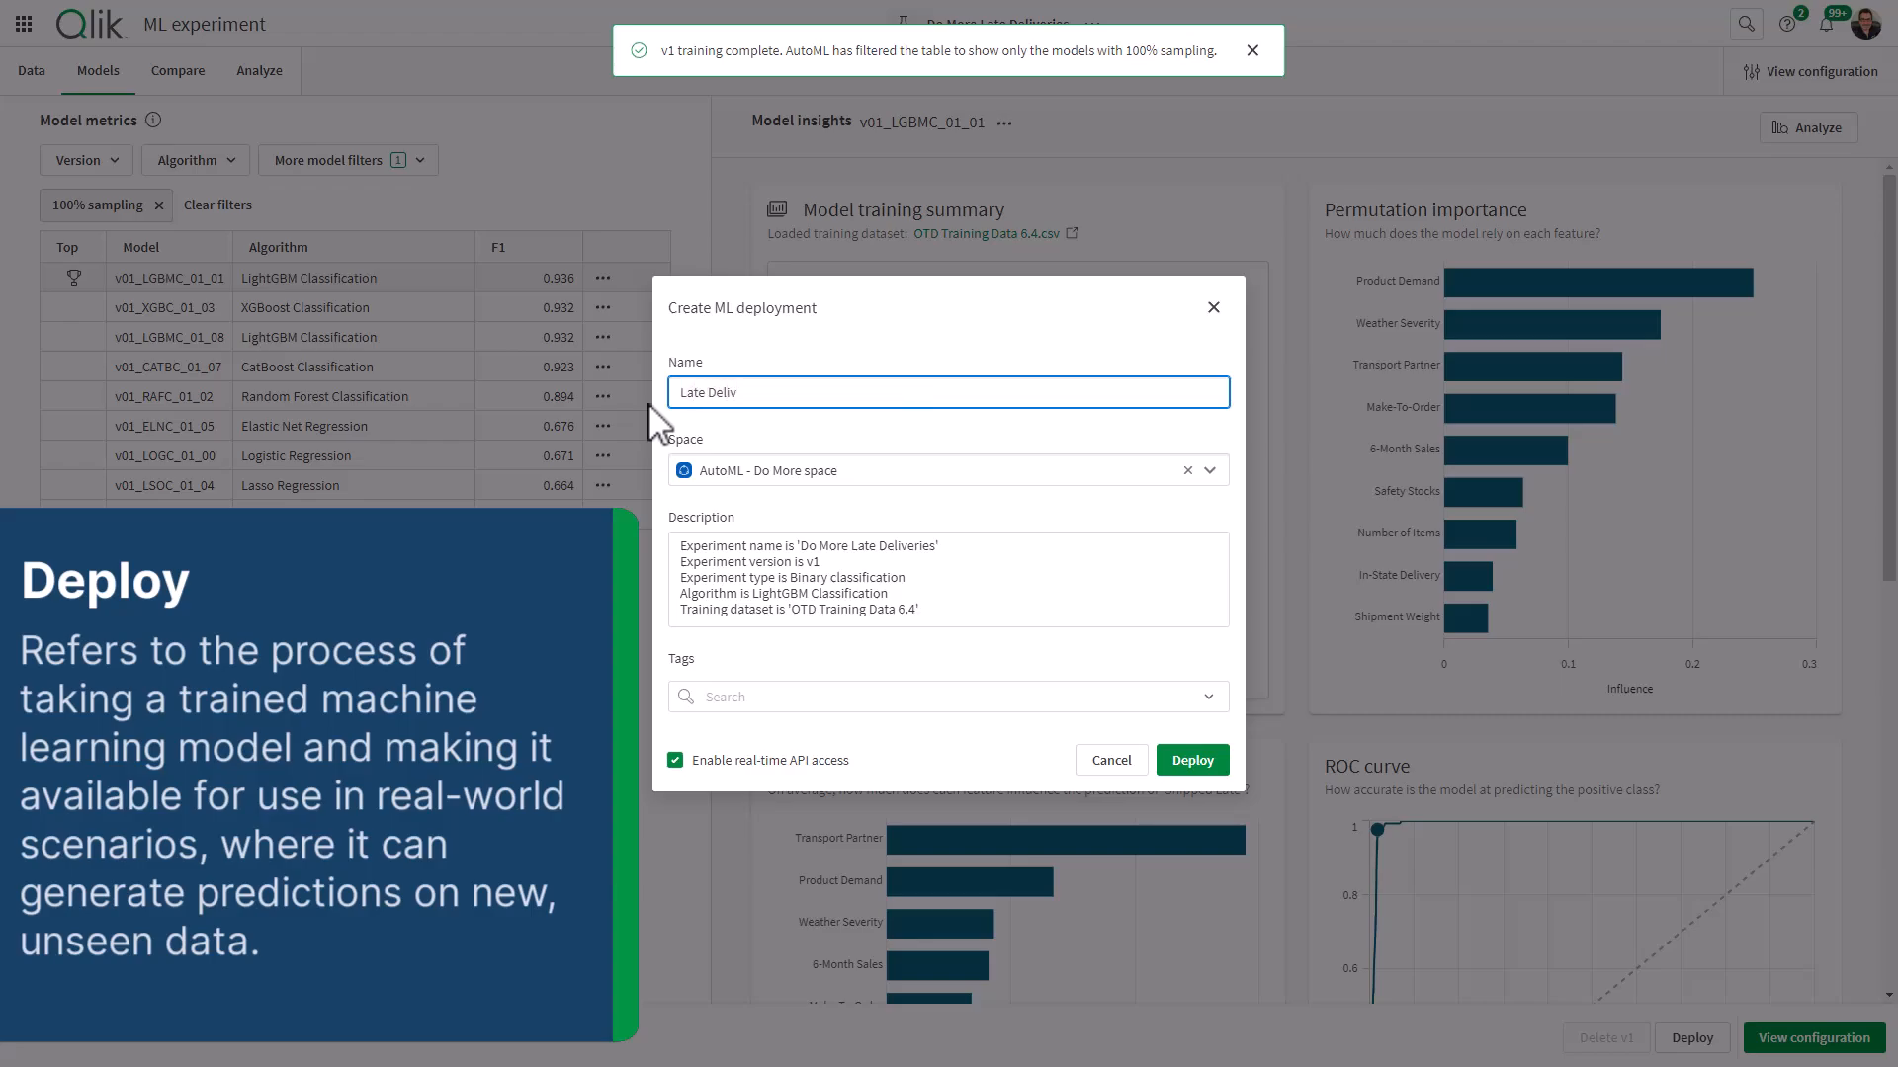
{"action": "type", "text": "eries Deploy"}
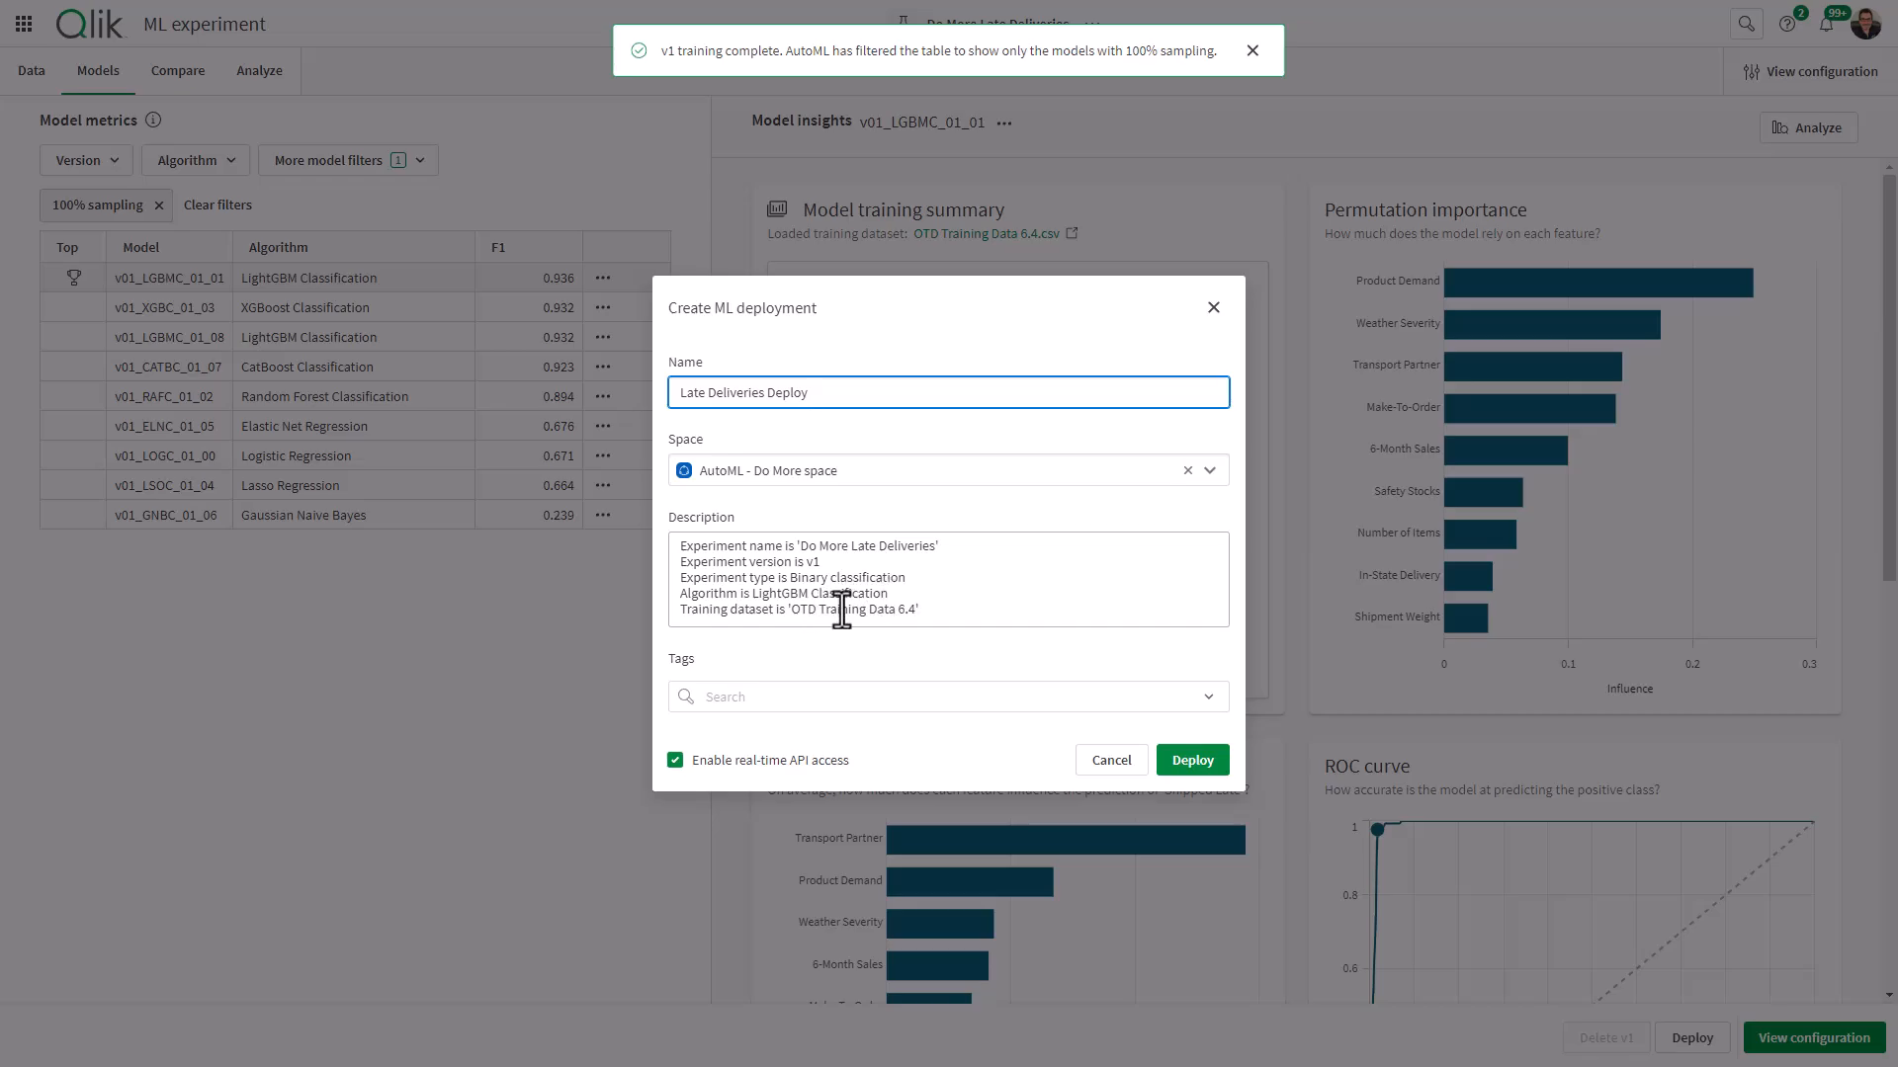
{"action": "left_click", "coordinate": [1206, 766]}
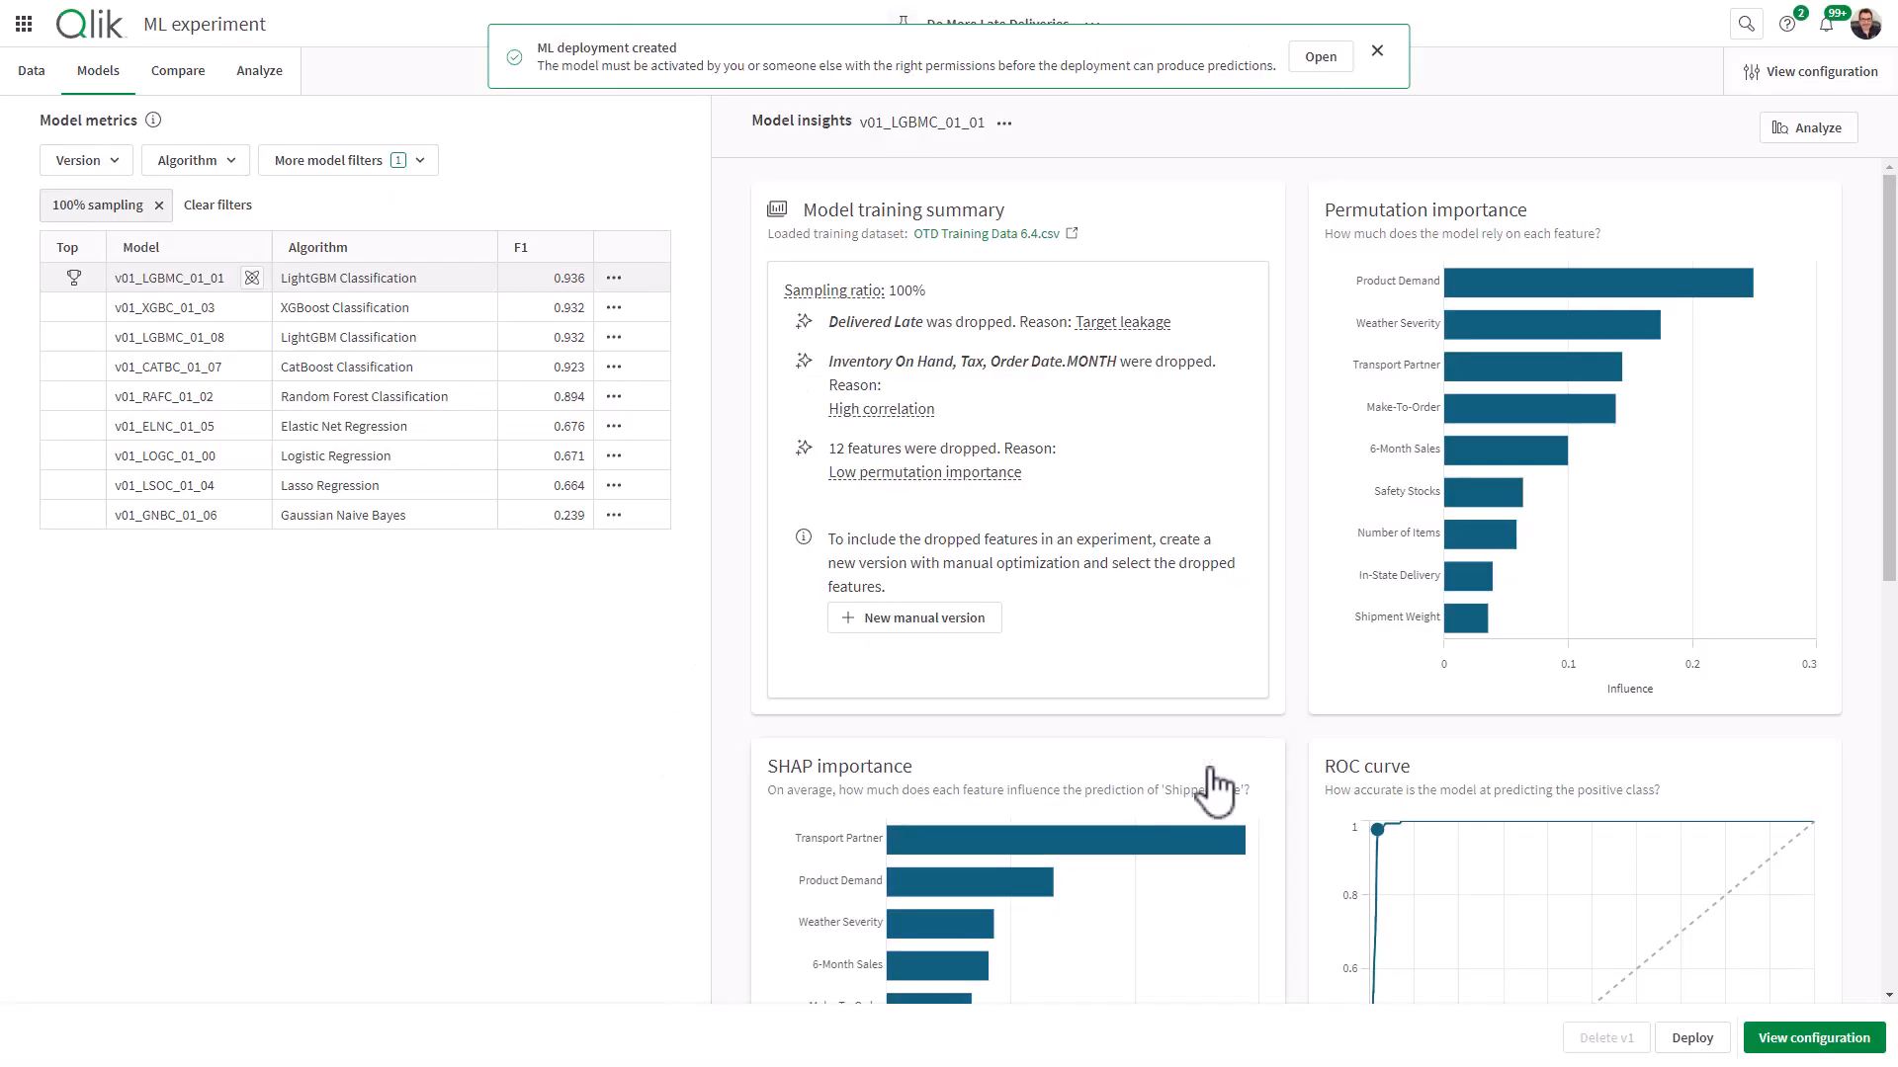
{"action": "left_click", "coordinate": [1321, 57]}
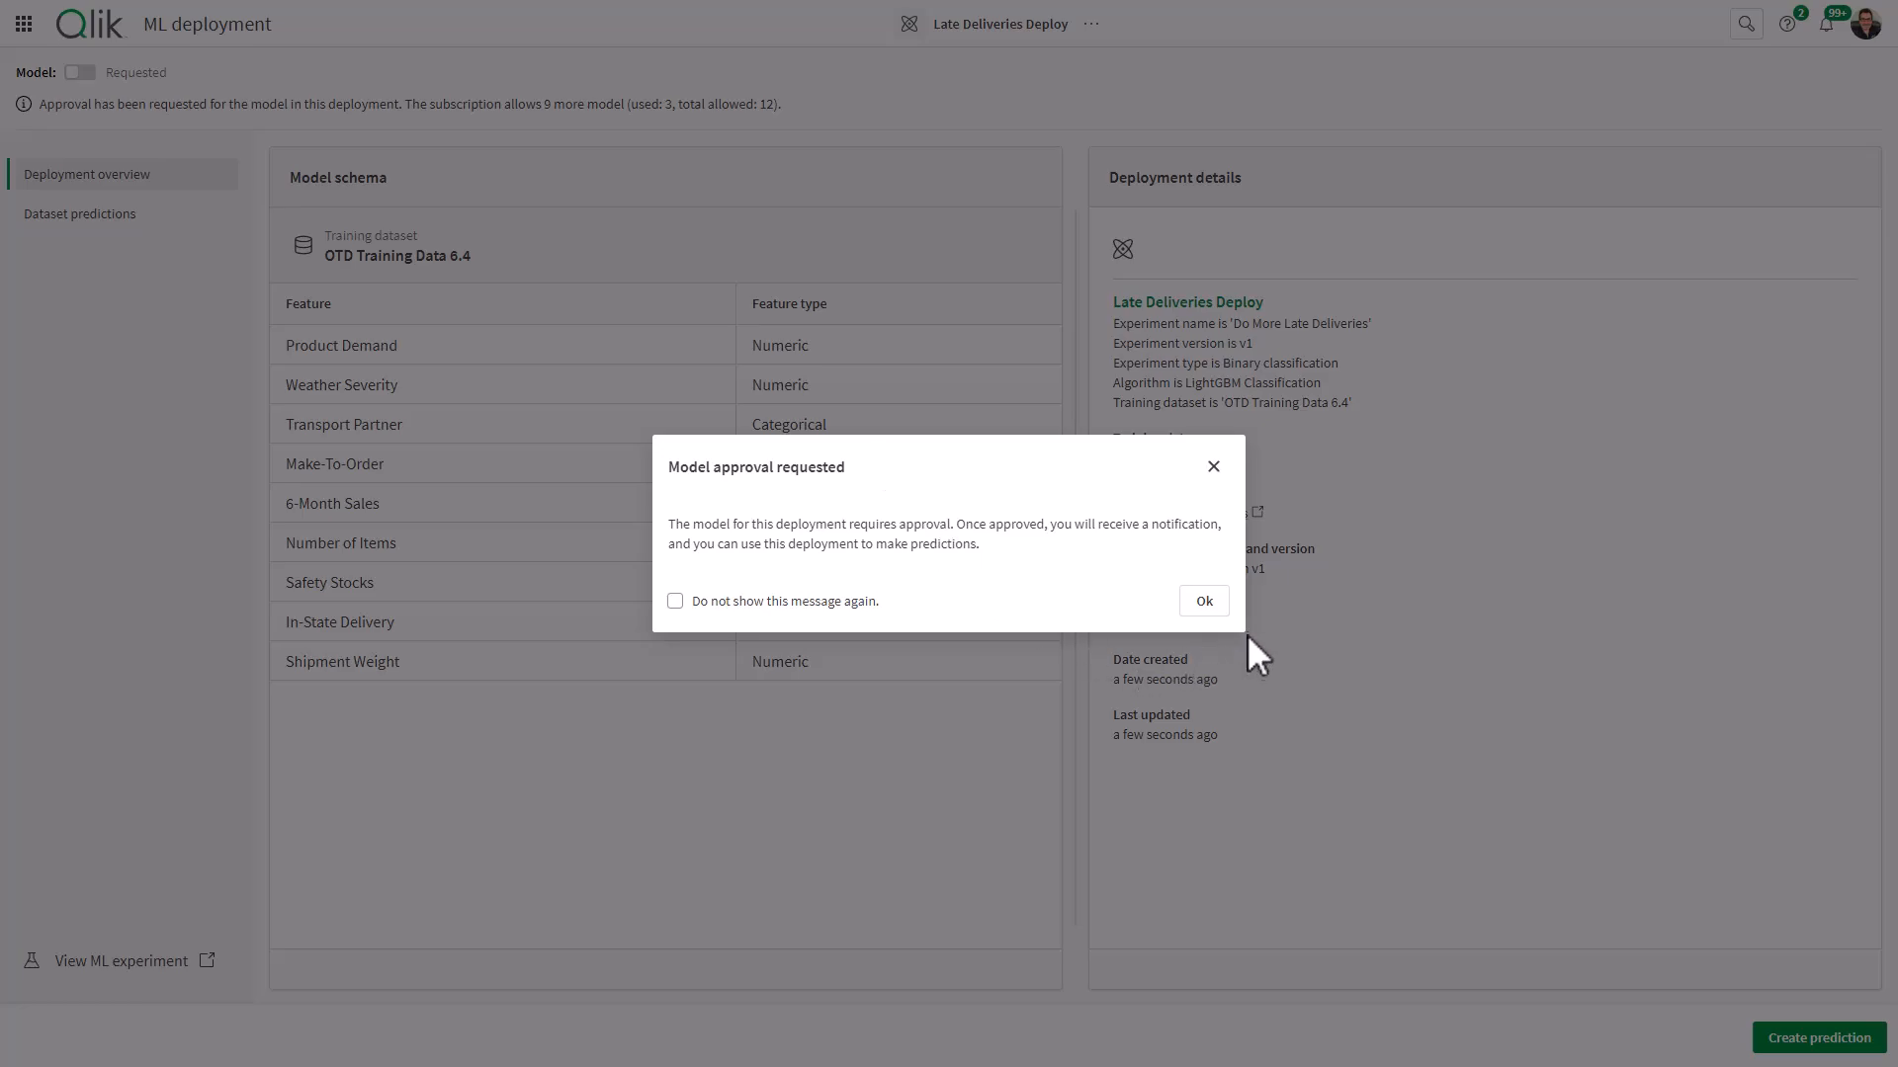
{"action": "left_click", "coordinate": [1205, 602]}
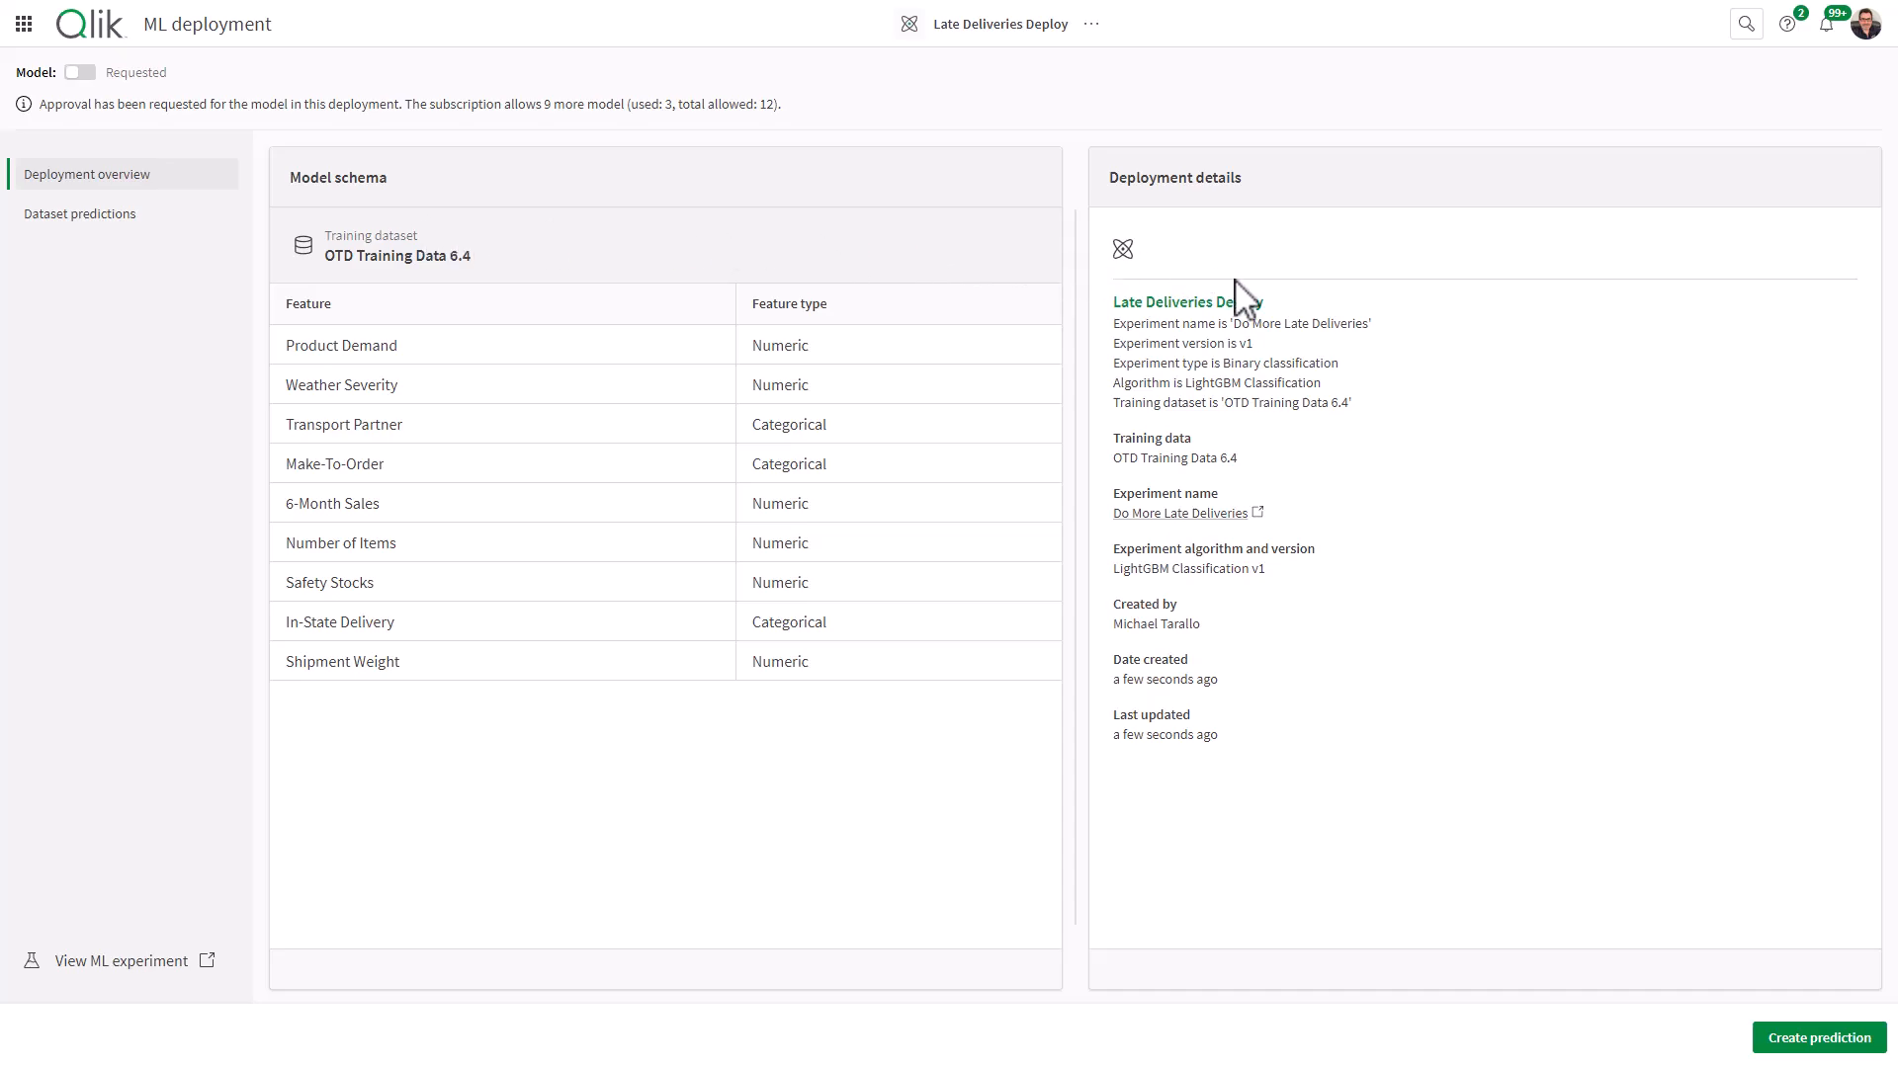
- Start a new prediction and upload OTD Apply Data 4 4 1.csv to the "AutoML - Do More space" space as its apply dataset
{"action": "left_click", "coordinate": [1800, 1043]}
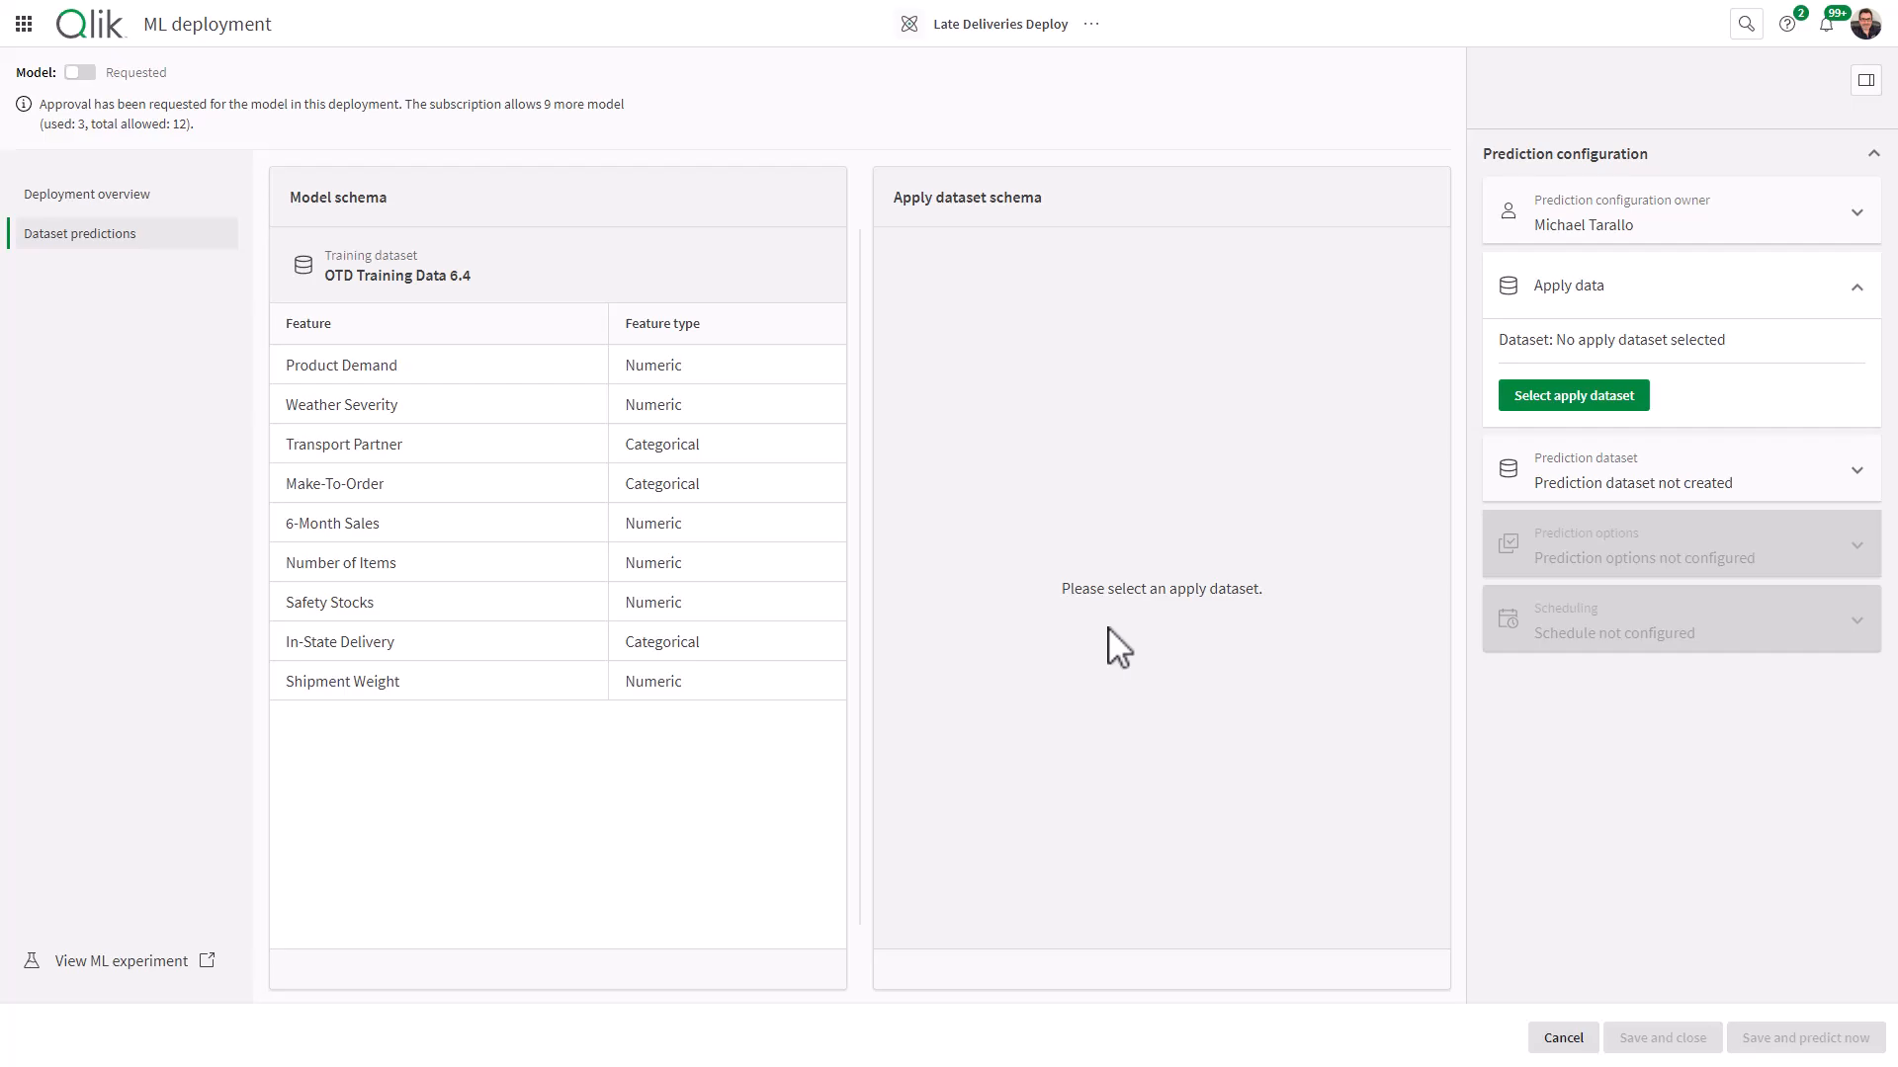
{"action": "left_click", "coordinate": [1583, 407]}
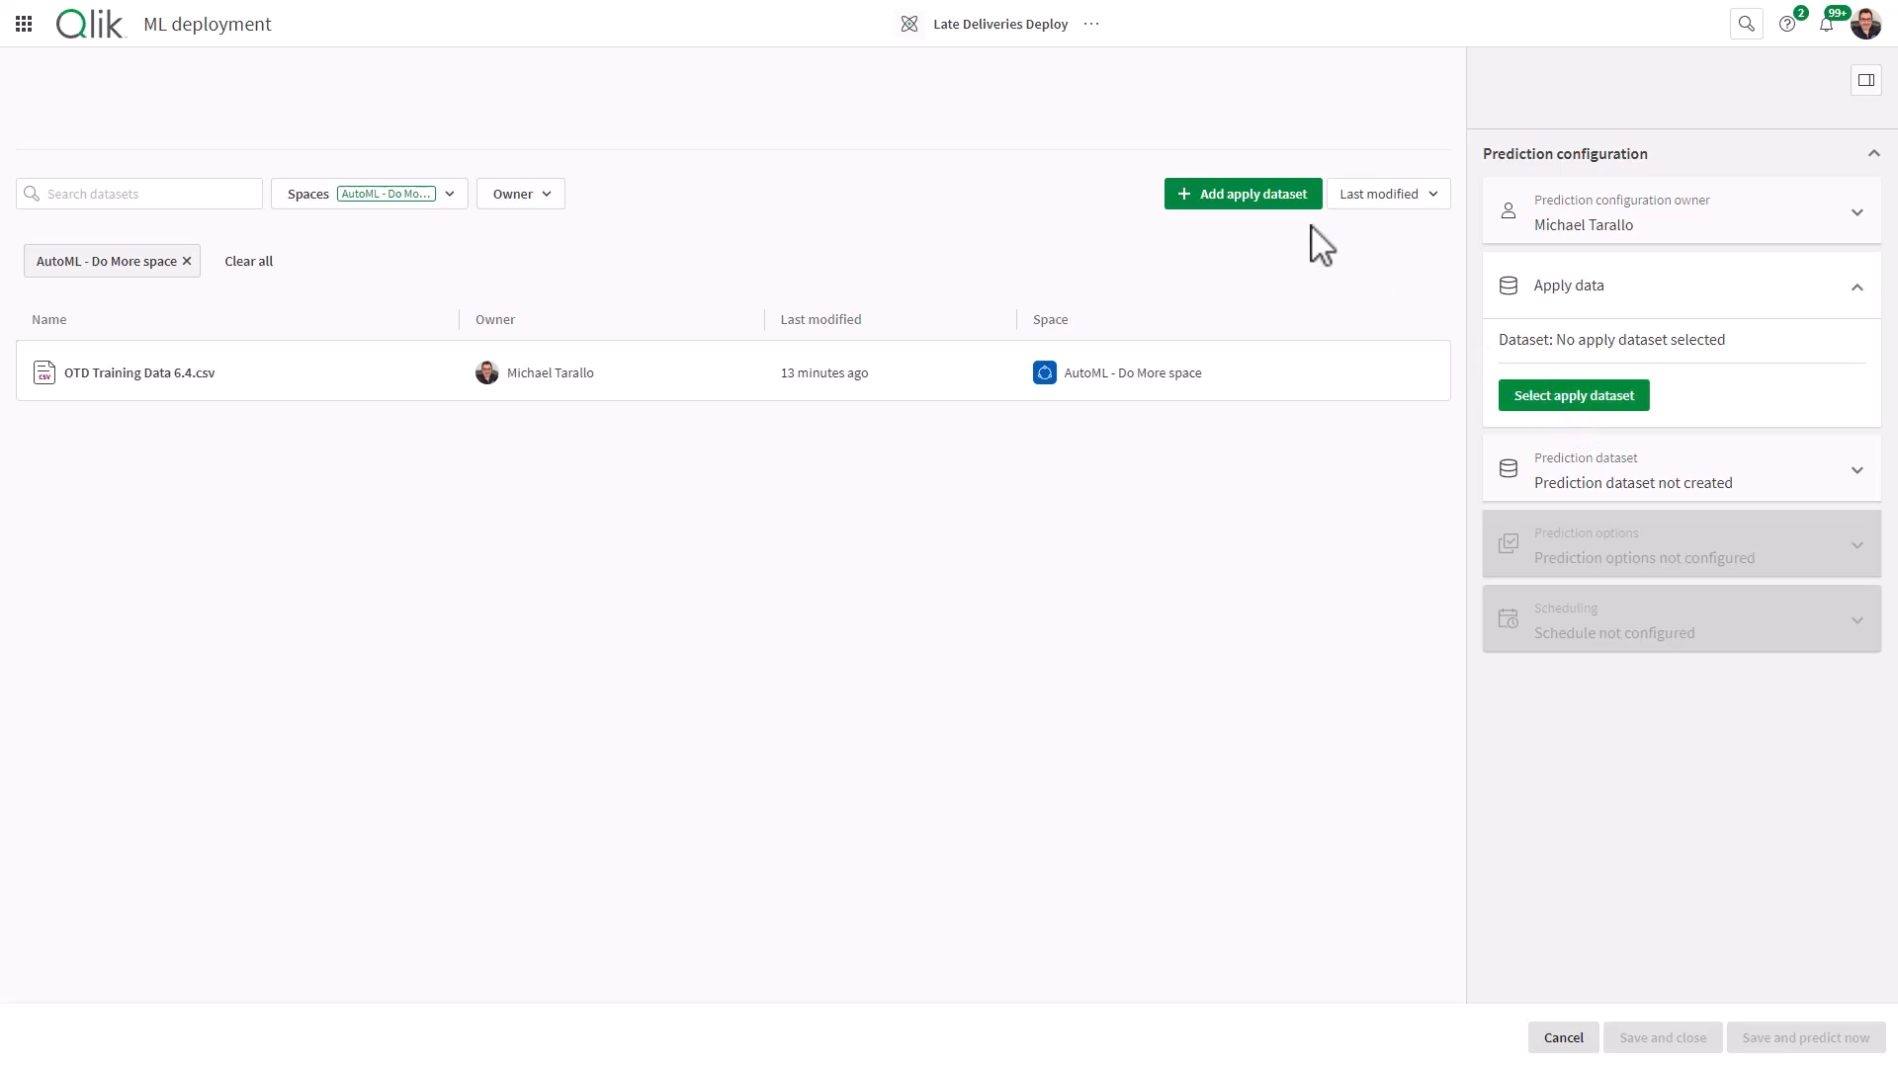
{"action": "left_click", "coordinate": [1278, 203]}
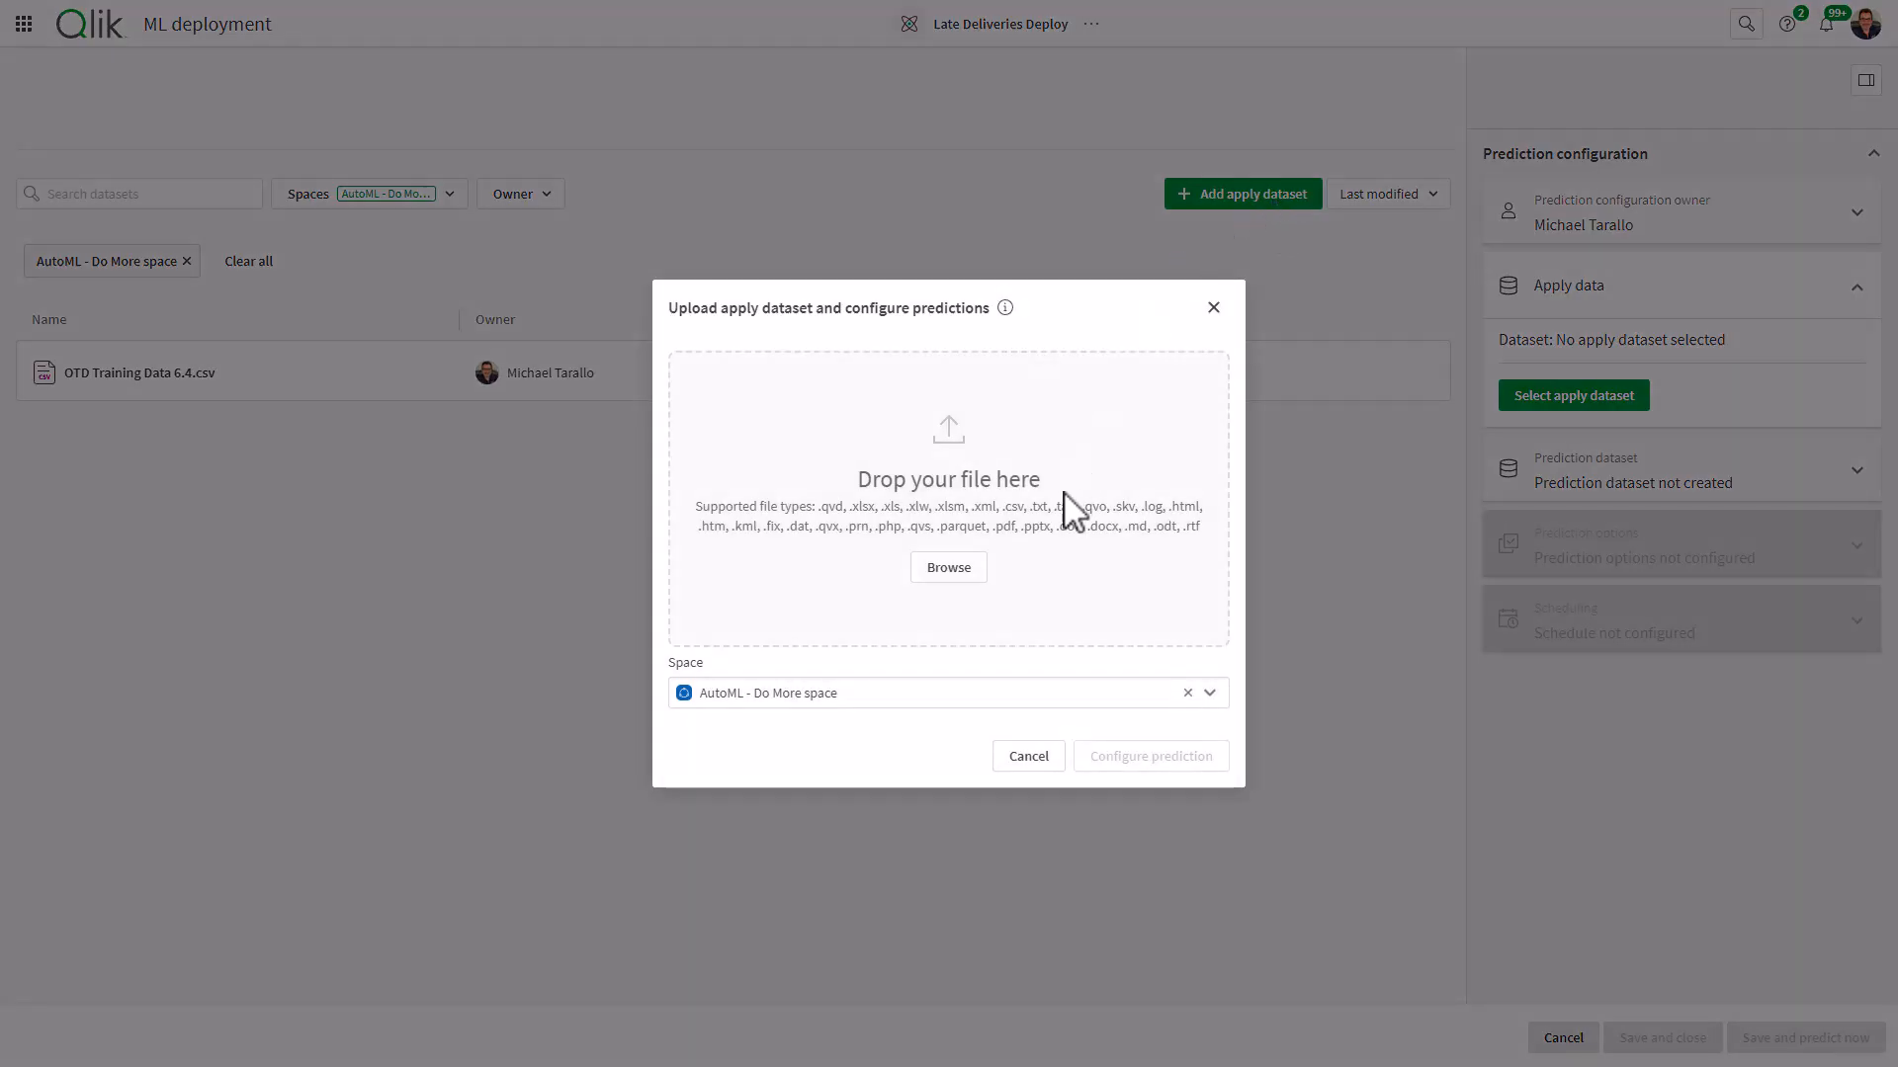
{"action": "left_click", "coordinate": [949, 569]}
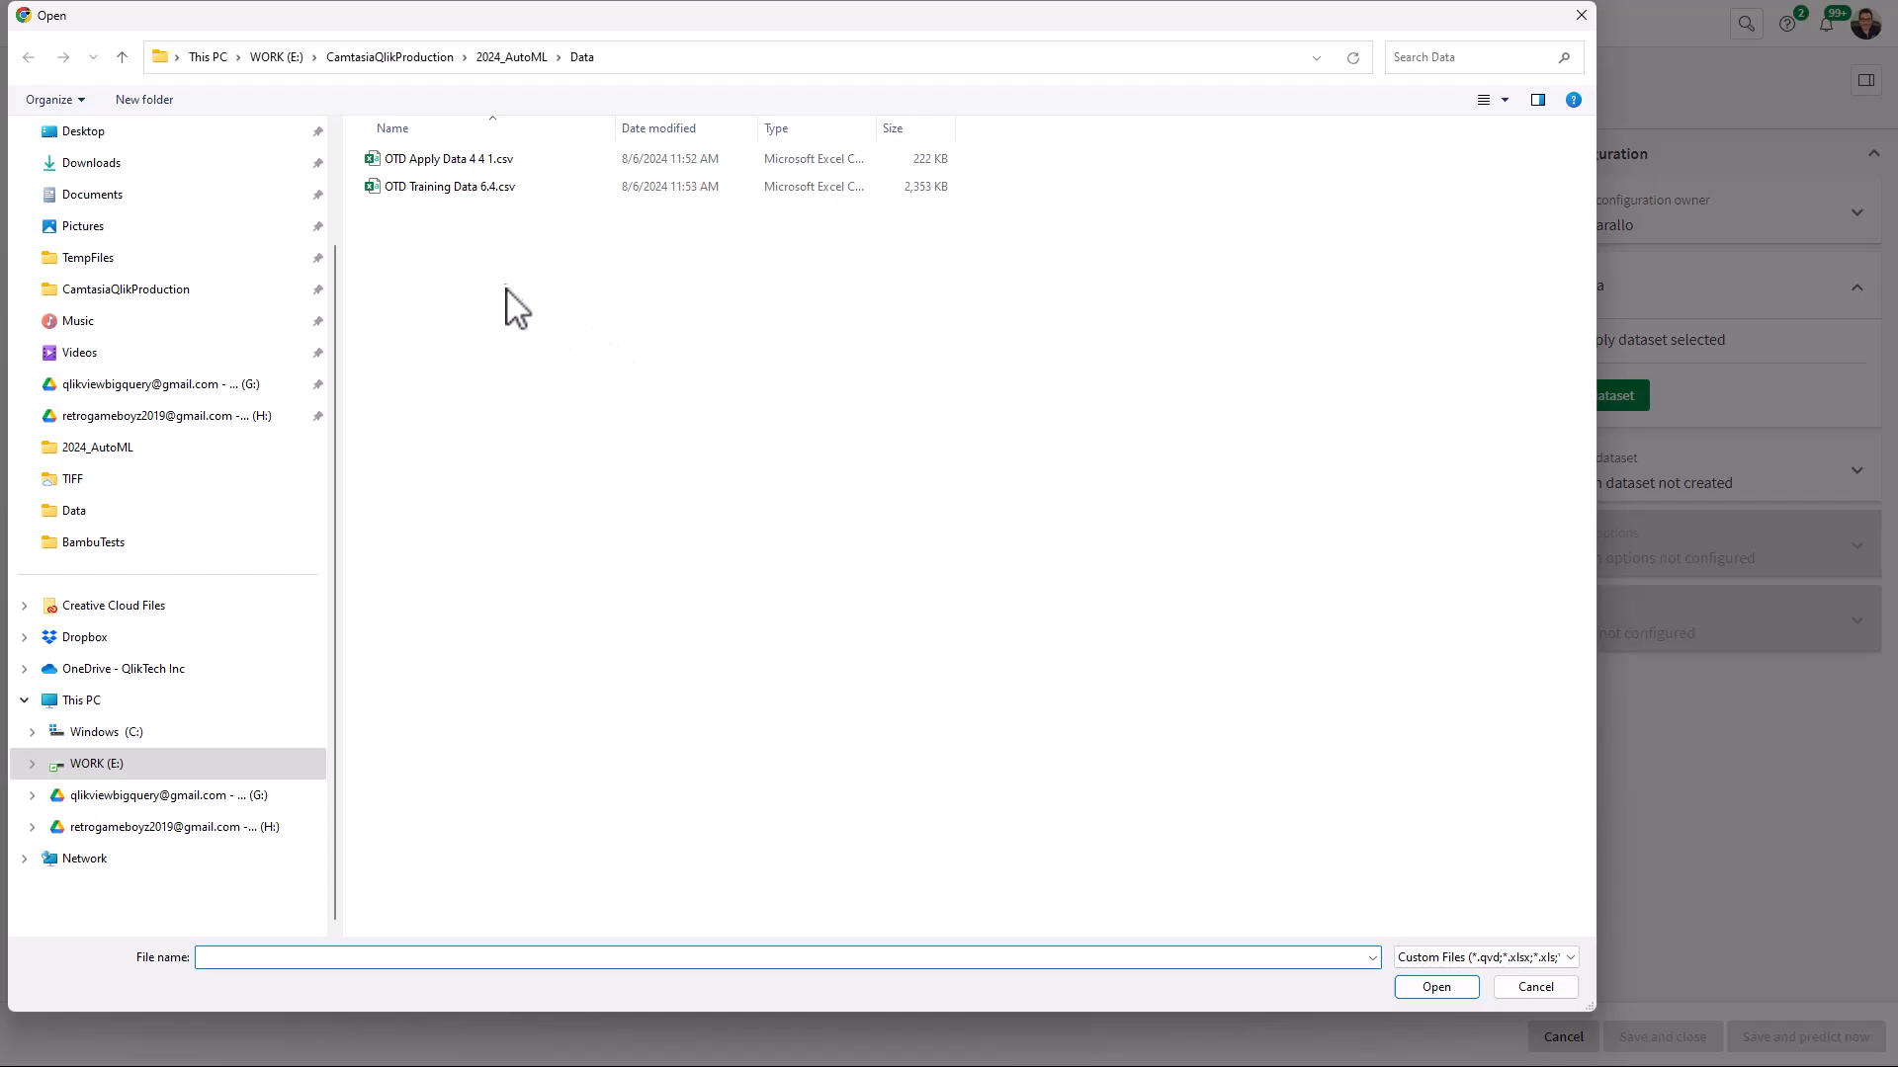
{"action": "double_click", "coordinate": [425, 164]}
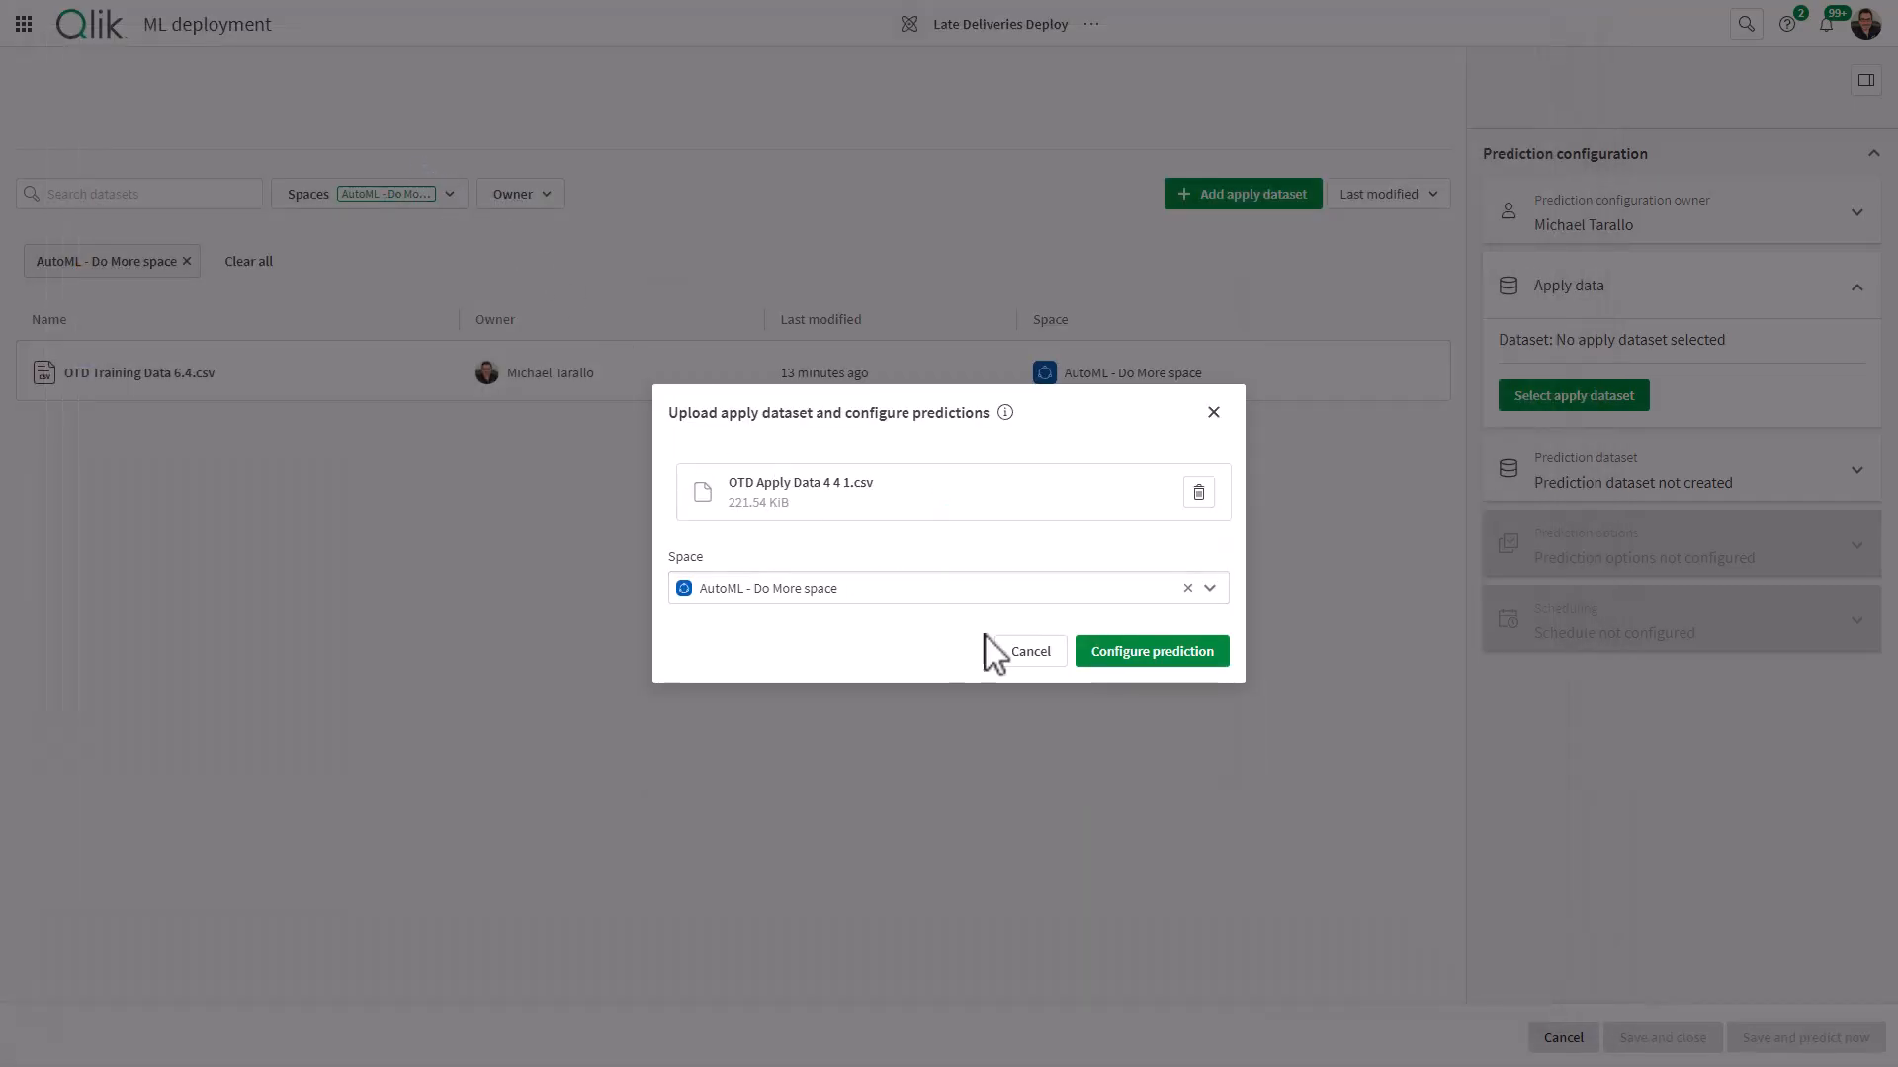
{"action": "left_click", "coordinate": [1146, 662]}
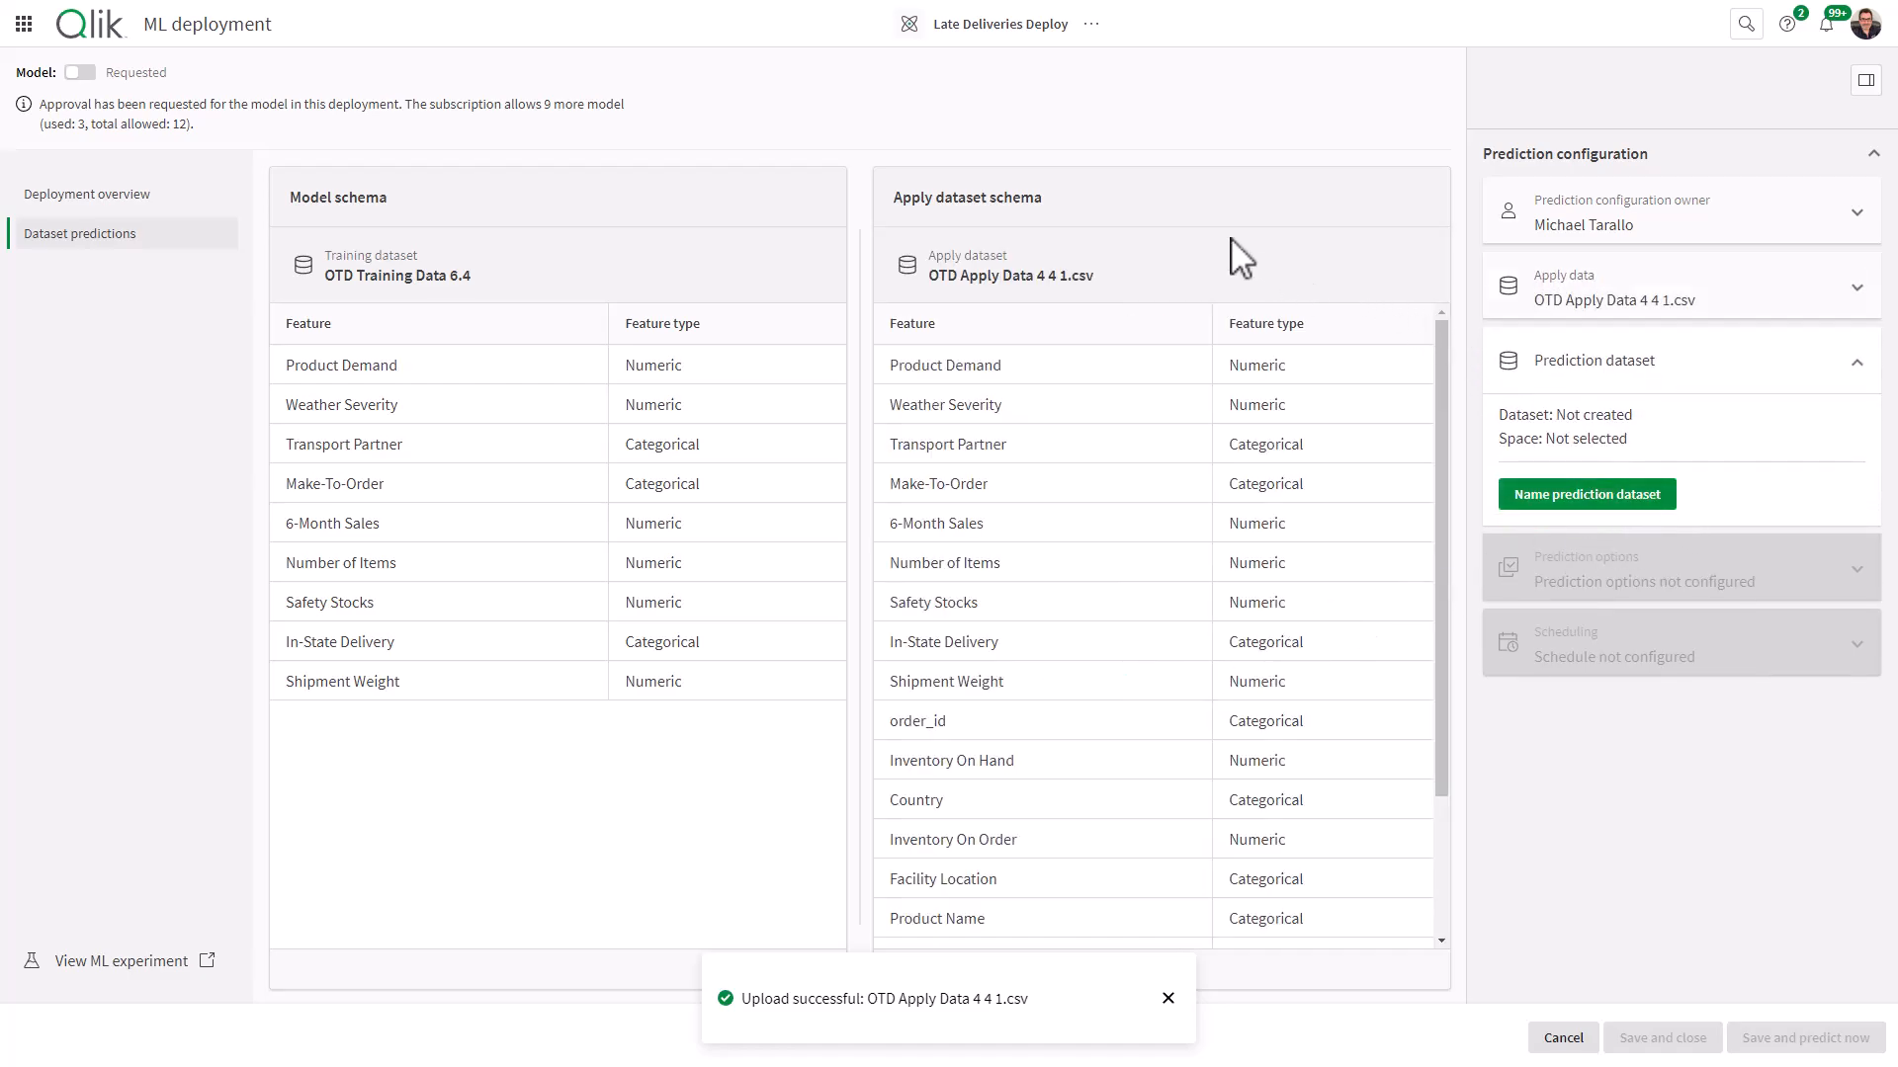
- Name the prediction dataset OTD Apply Data 4 4 1_Prediction in .csv format, stored in the "AutoML - Do More space" space
{"action": "left_click", "coordinate": [1570, 501]}
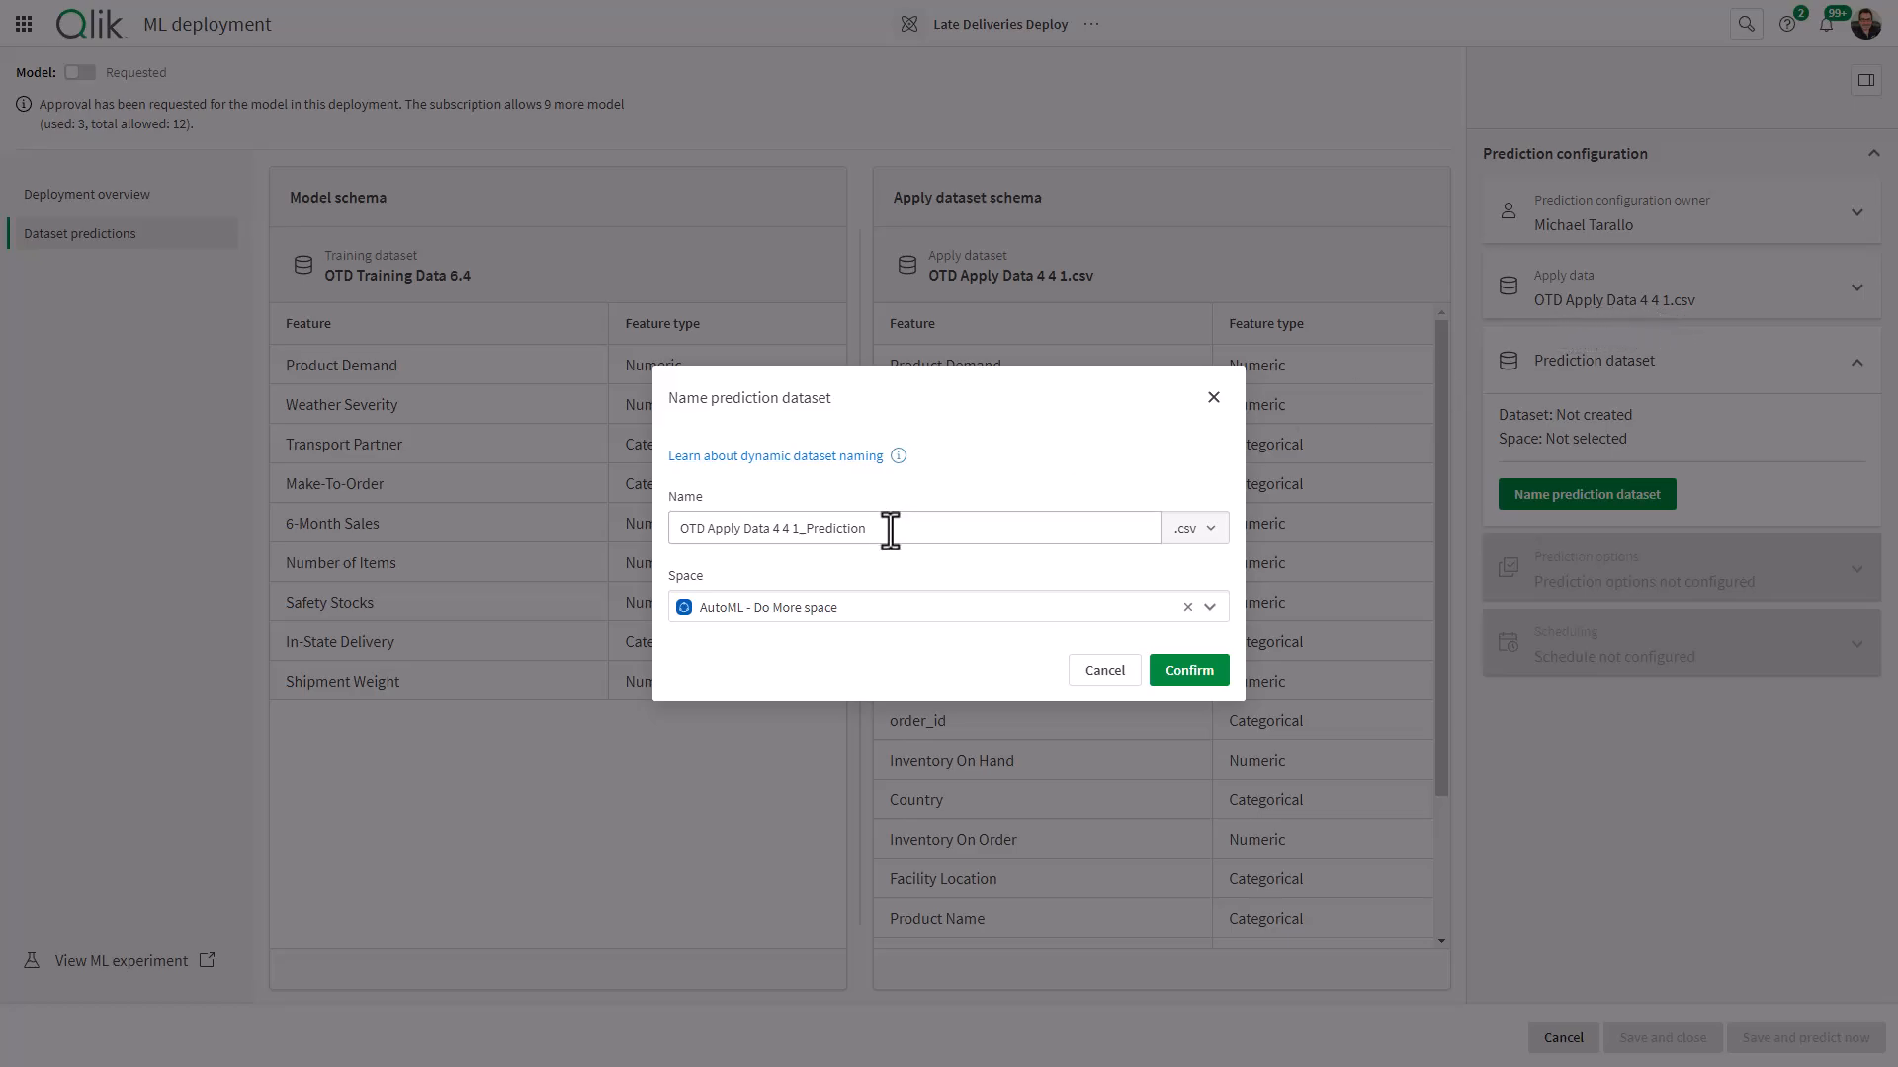
{"action": "left_click", "coordinate": [1207, 532]}
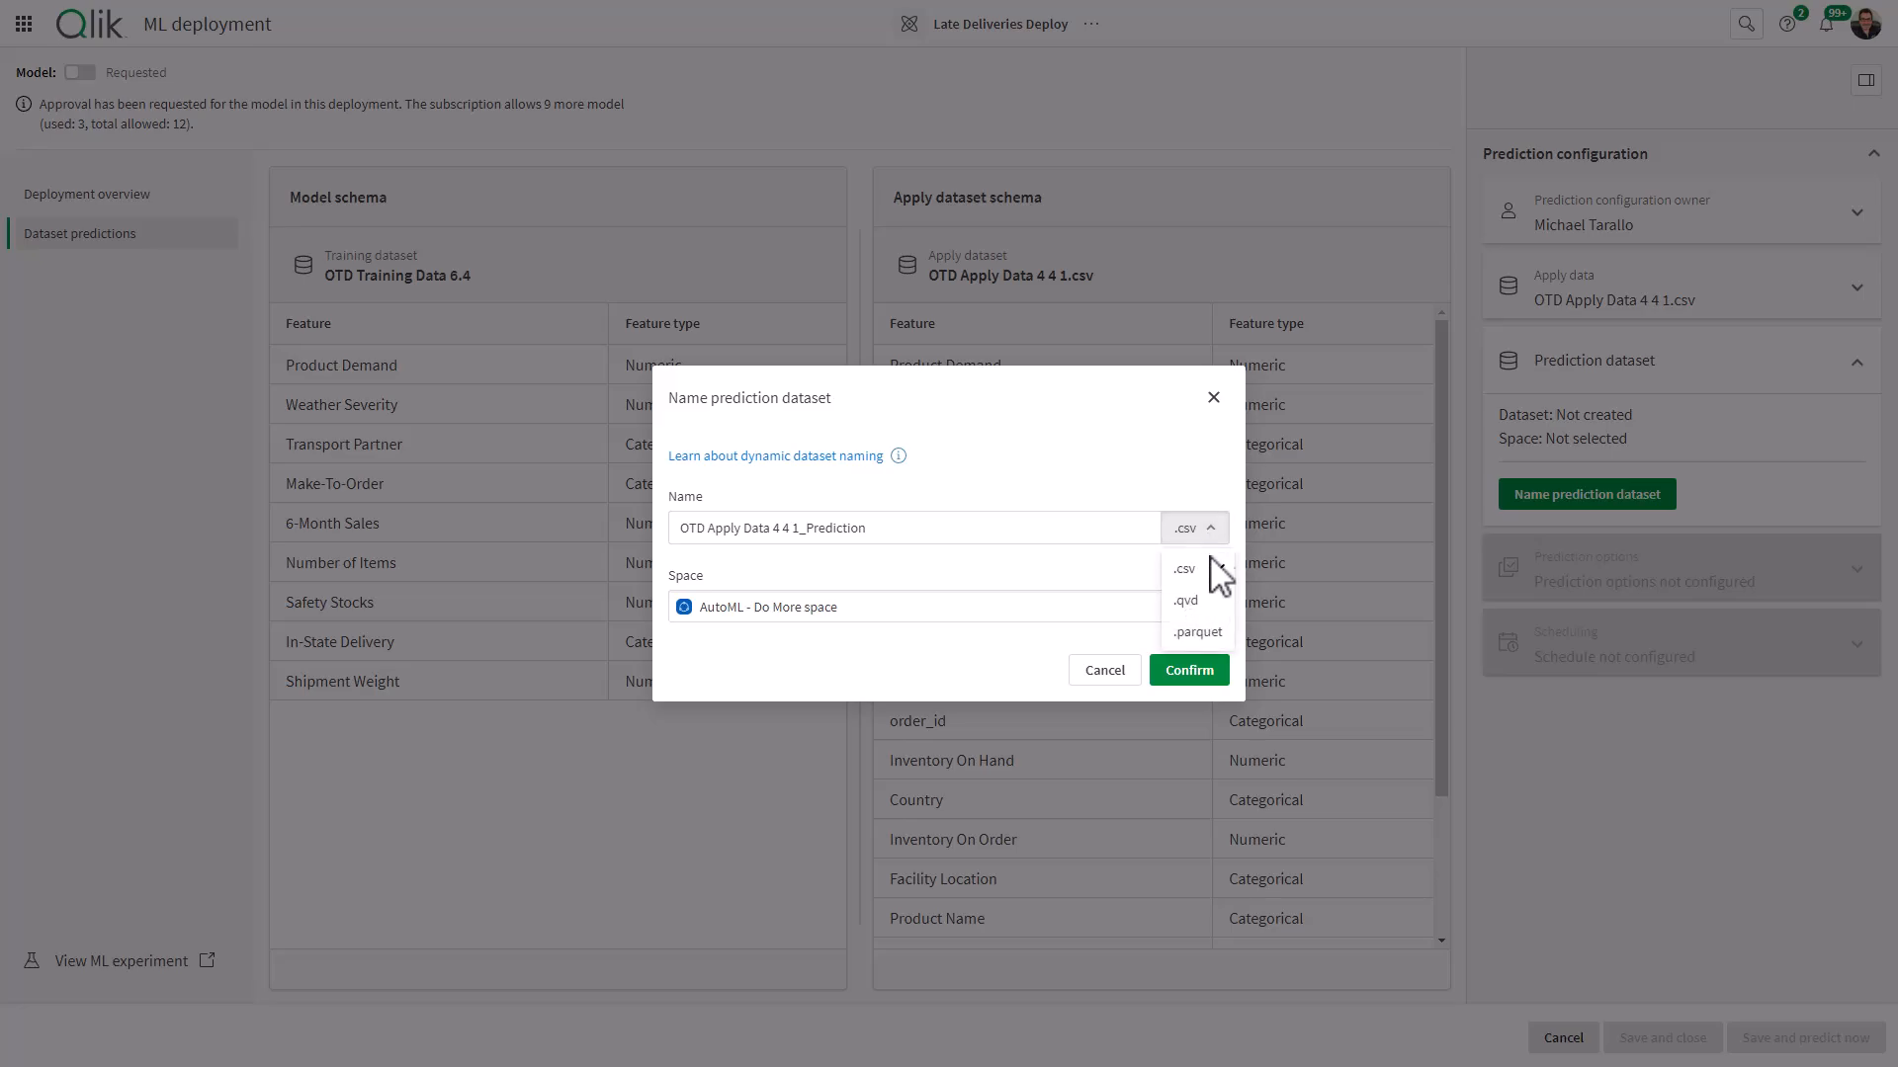
{"action": "left_click", "coordinate": [1207, 570]}
{"action": "left_click", "coordinate": [1189, 672]}
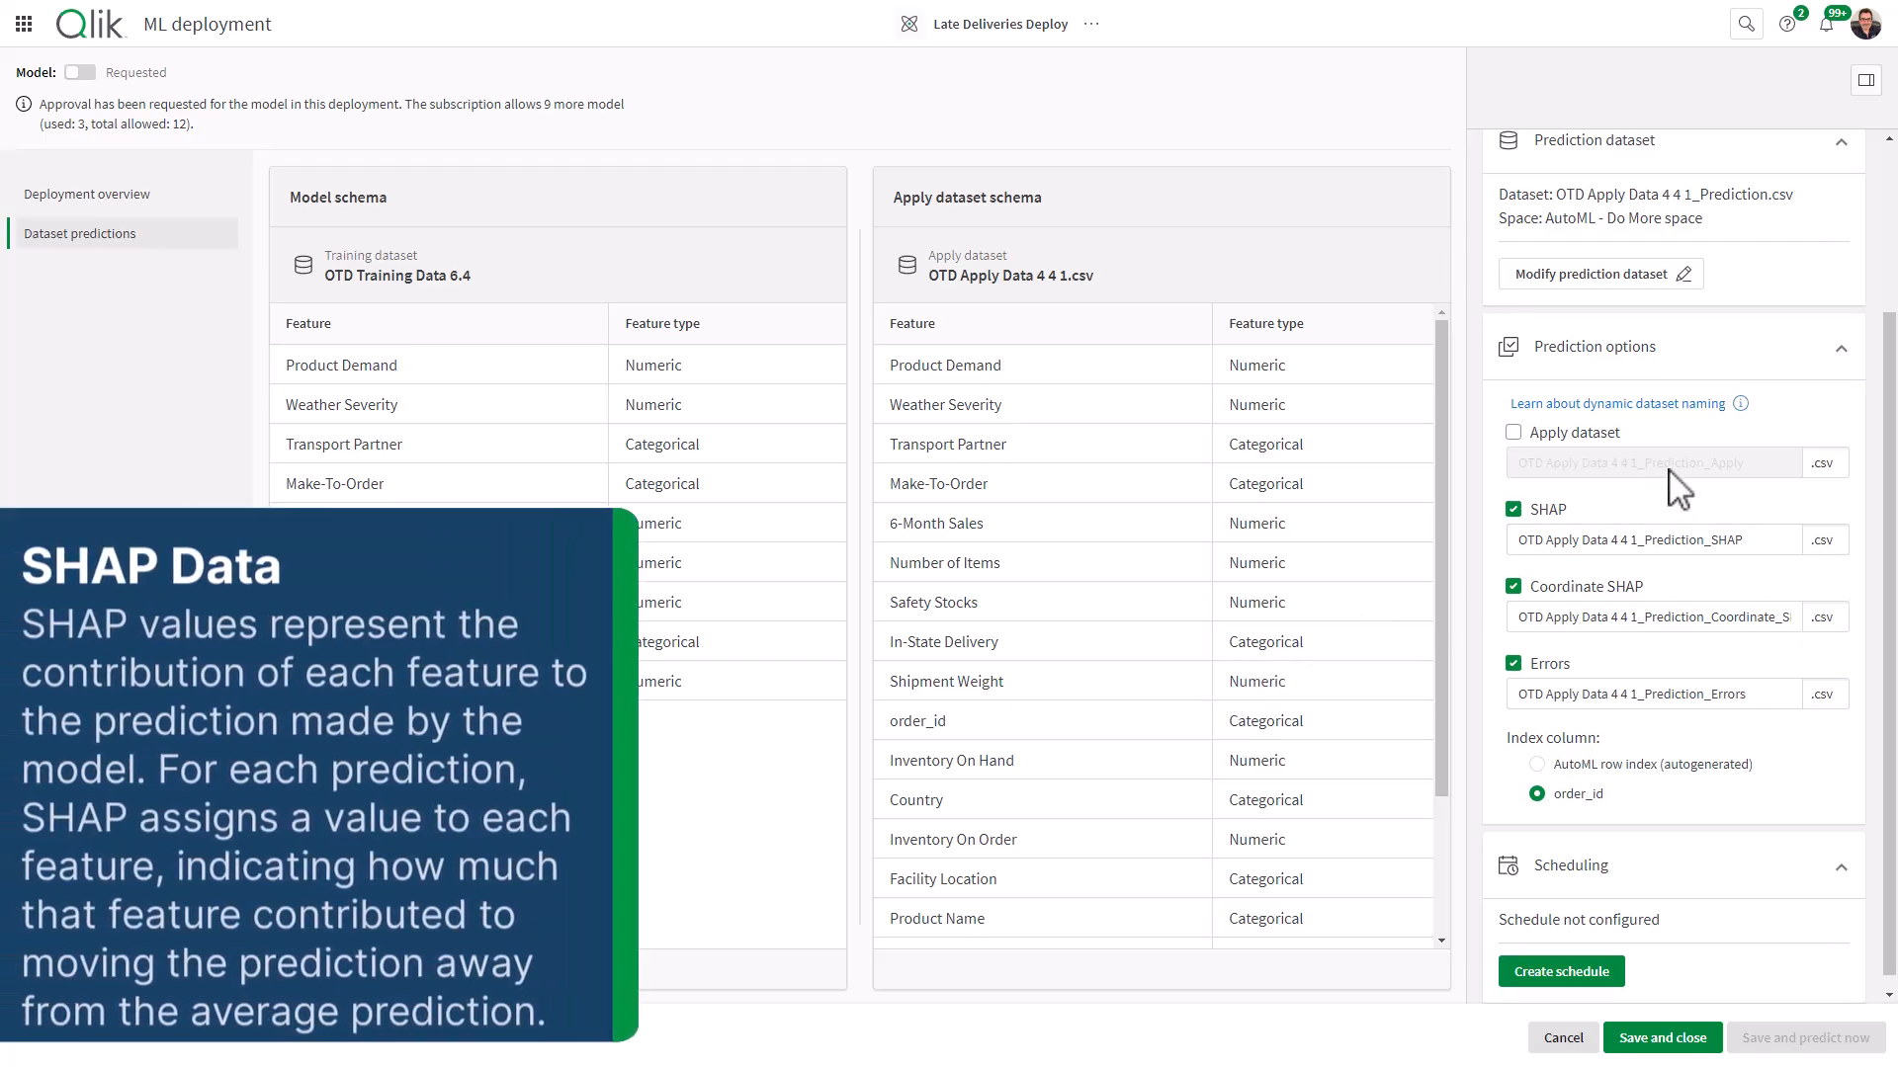
- Include only the SHAP and Coordinate SHAP datasets in the prediction options, leaving out the Errors dataset
{"action": "mouse_move", "coordinate": [1552, 519]}
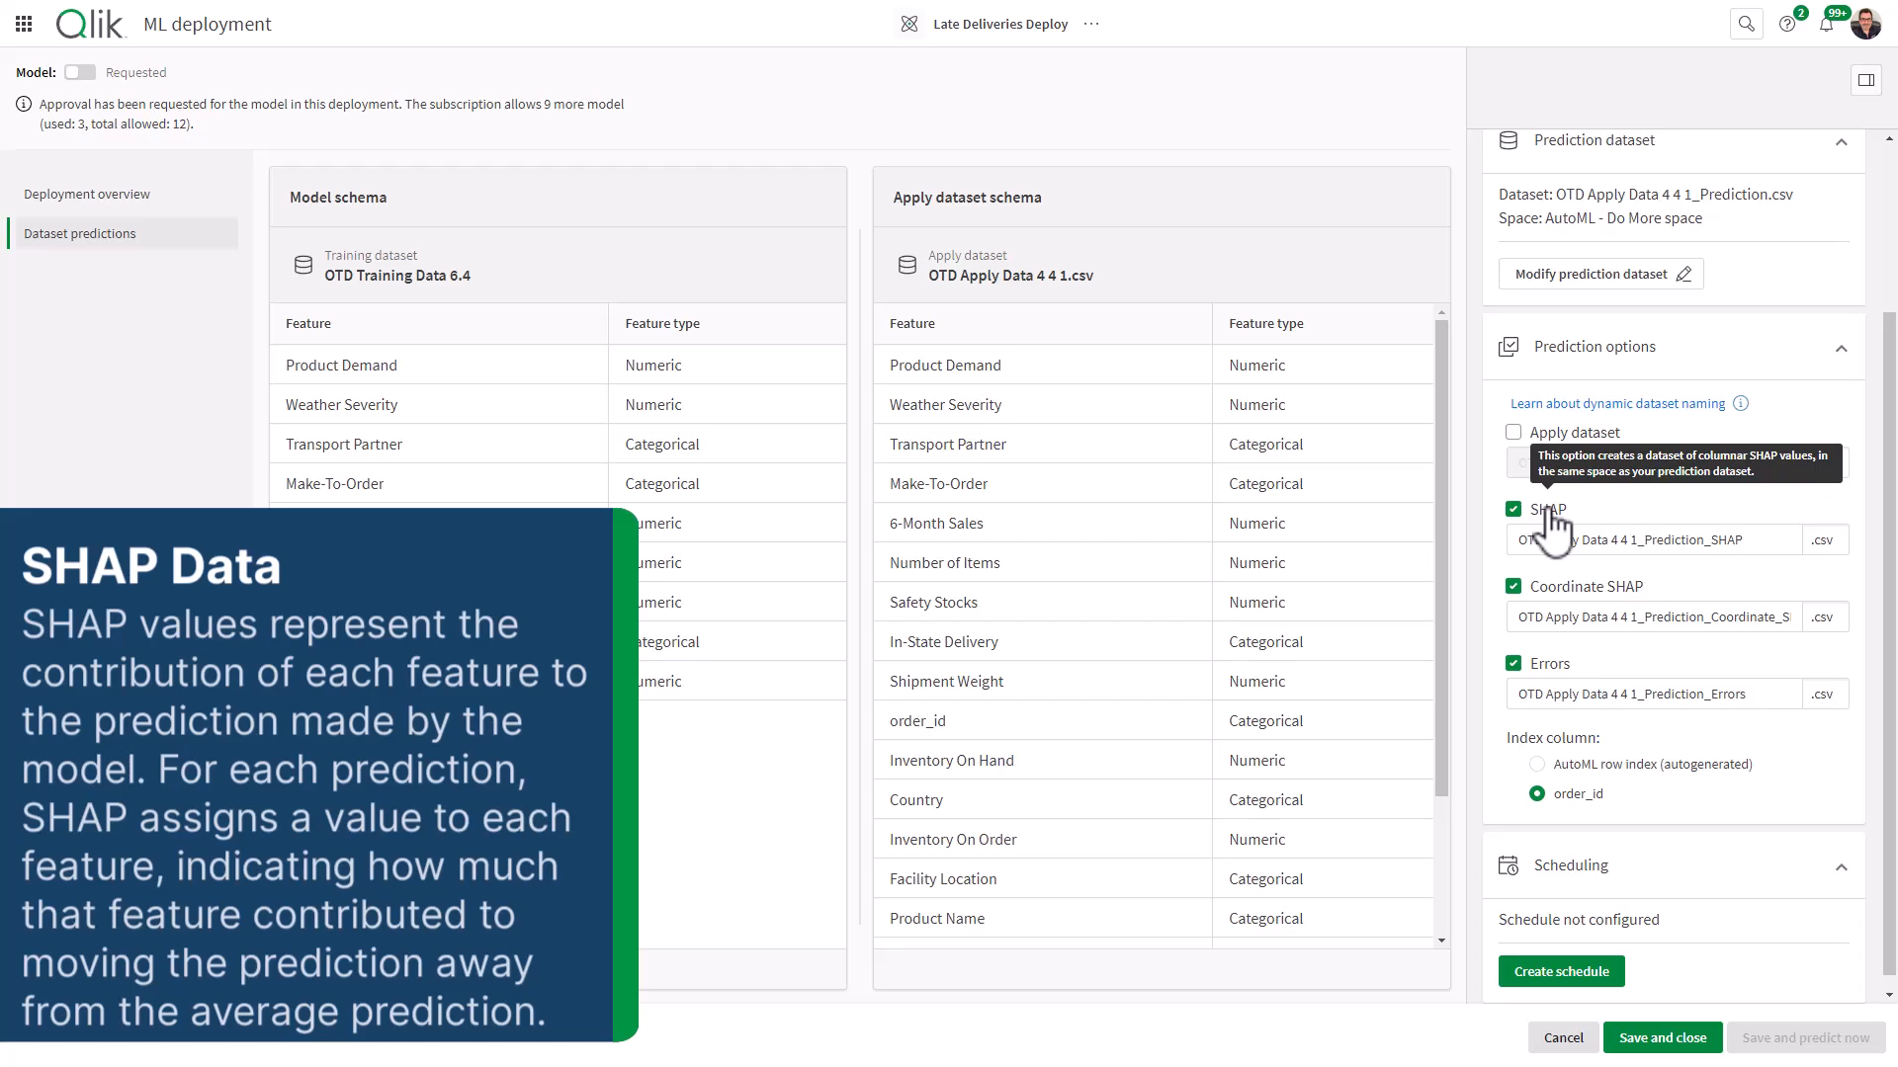
{"action": "left_click", "coordinate": [1548, 509]}
{"action": "left_click", "coordinate": [1513, 587]}
{"action": "left_click", "coordinate": [1513, 664]}
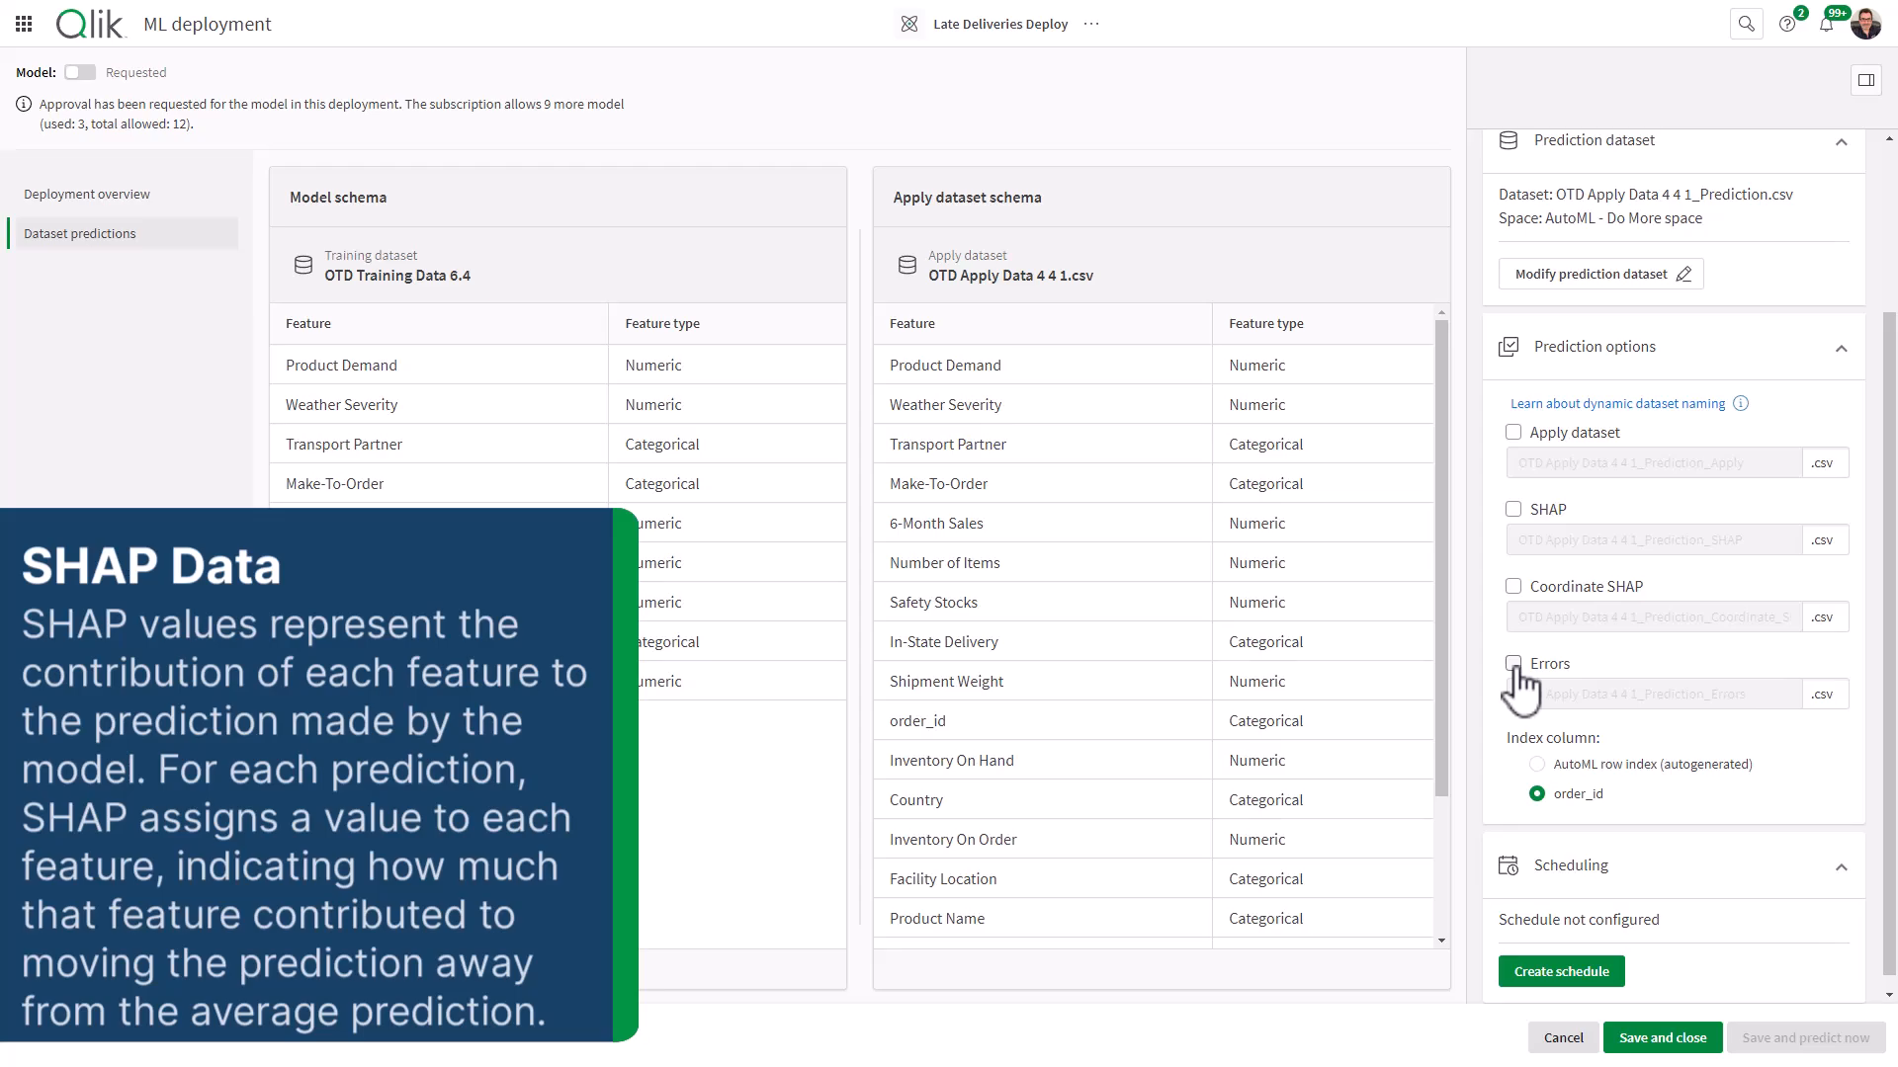
{"action": "left_click", "coordinate": [1514, 510]}
{"action": "left_click", "coordinate": [1513, 588]}
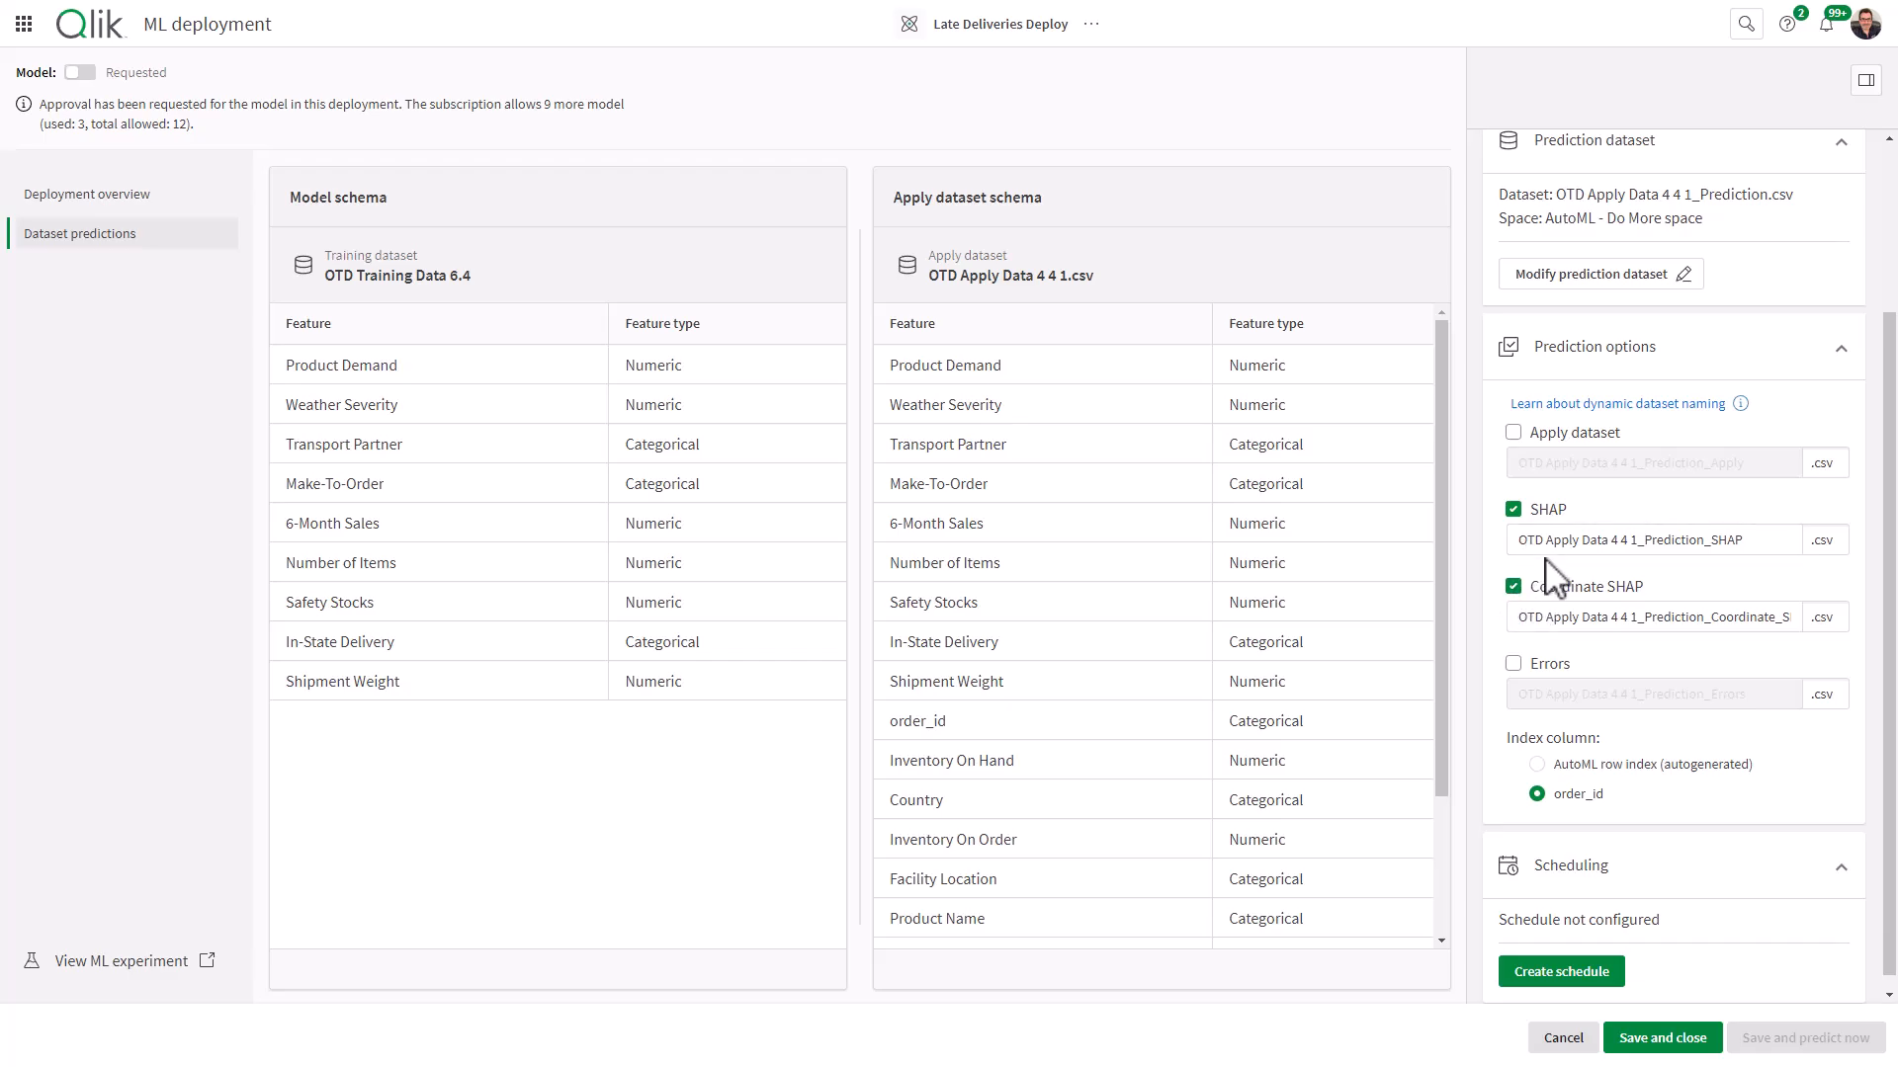
{"action": "left_click", "coordinate": [1570, 542]}
{"action": "left_click", "coordinate": [1824, 548]}
{"action": "left_click", "coordinate": [1626, 540]}
{"action": "scroll", "coordinate": [1633, 593], "scroll_direction": "down", "scroll_amount": 1}
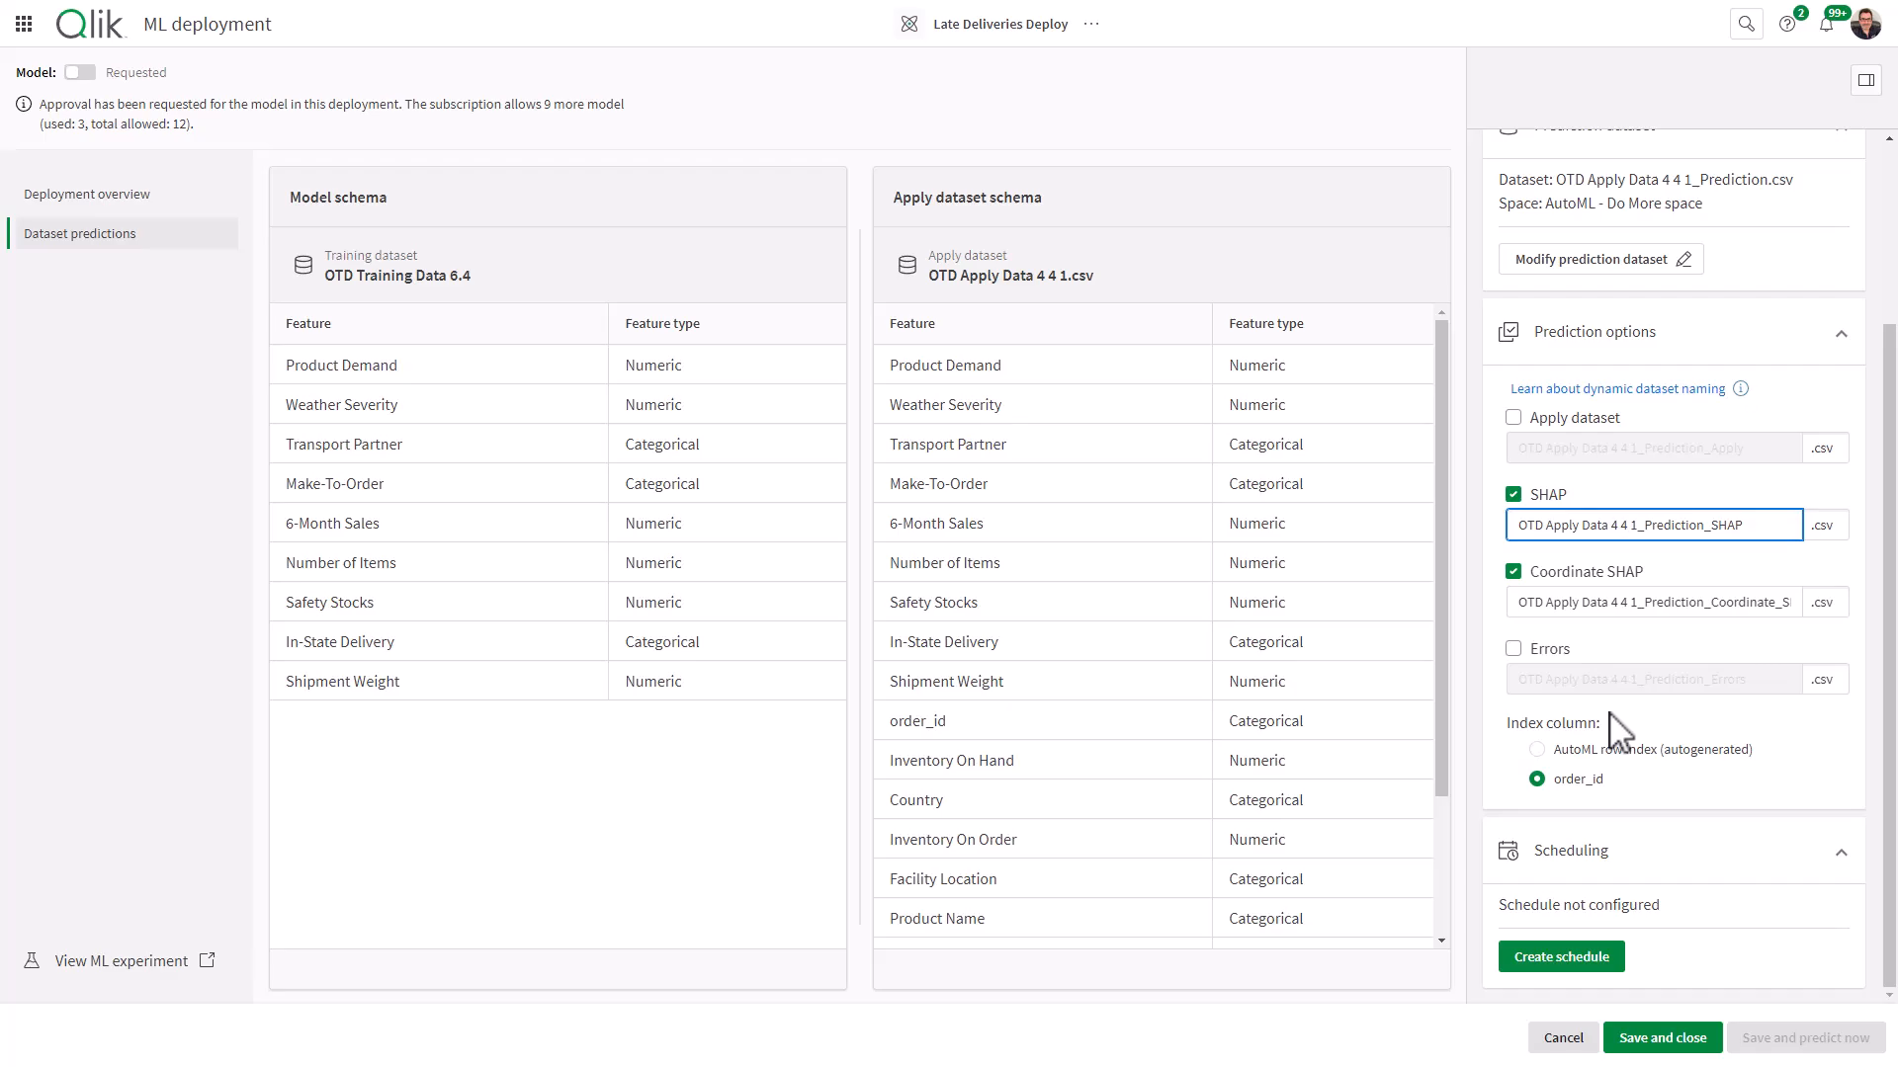
- Check the prediction schedule options without creating a schedule, and save and close the prediction configuration
{"action": "left_click", "coordinate": [1597, 959]}
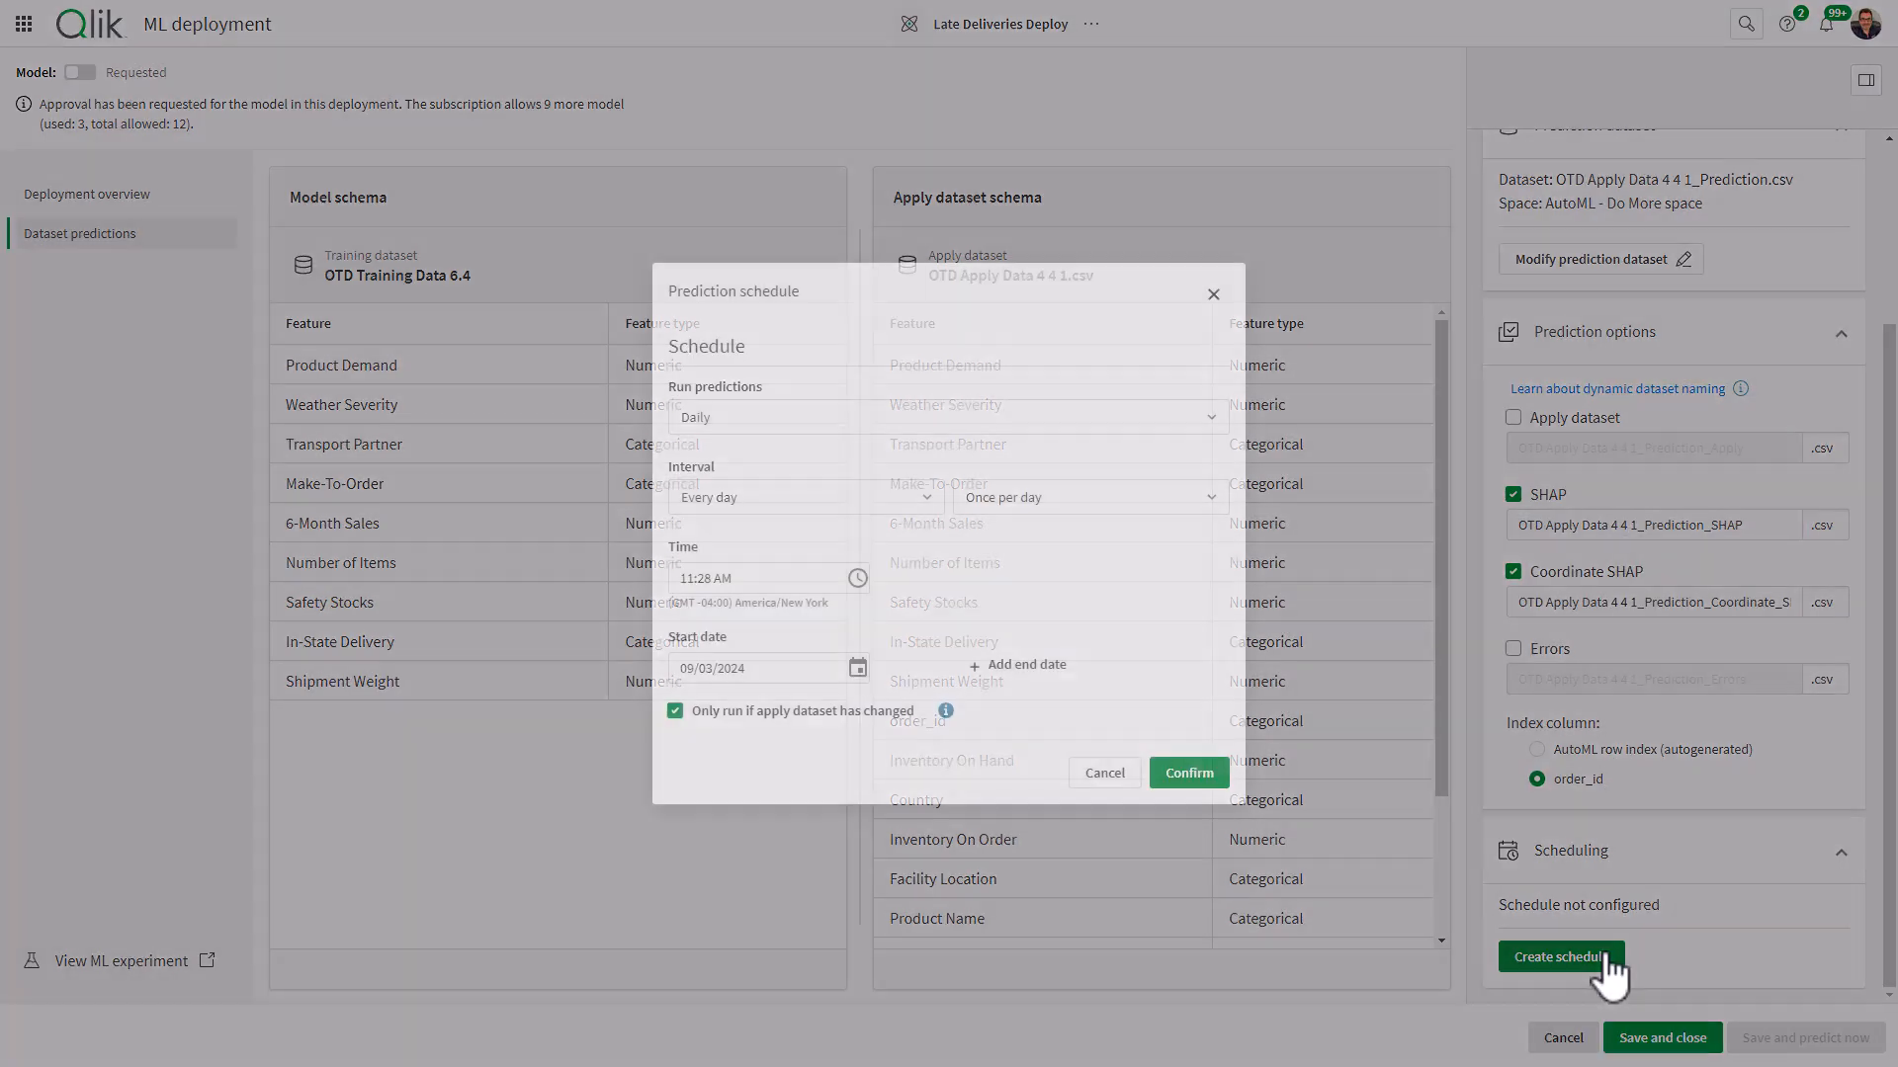
{"action": "left_click", "coordinate": [1127, 779]}
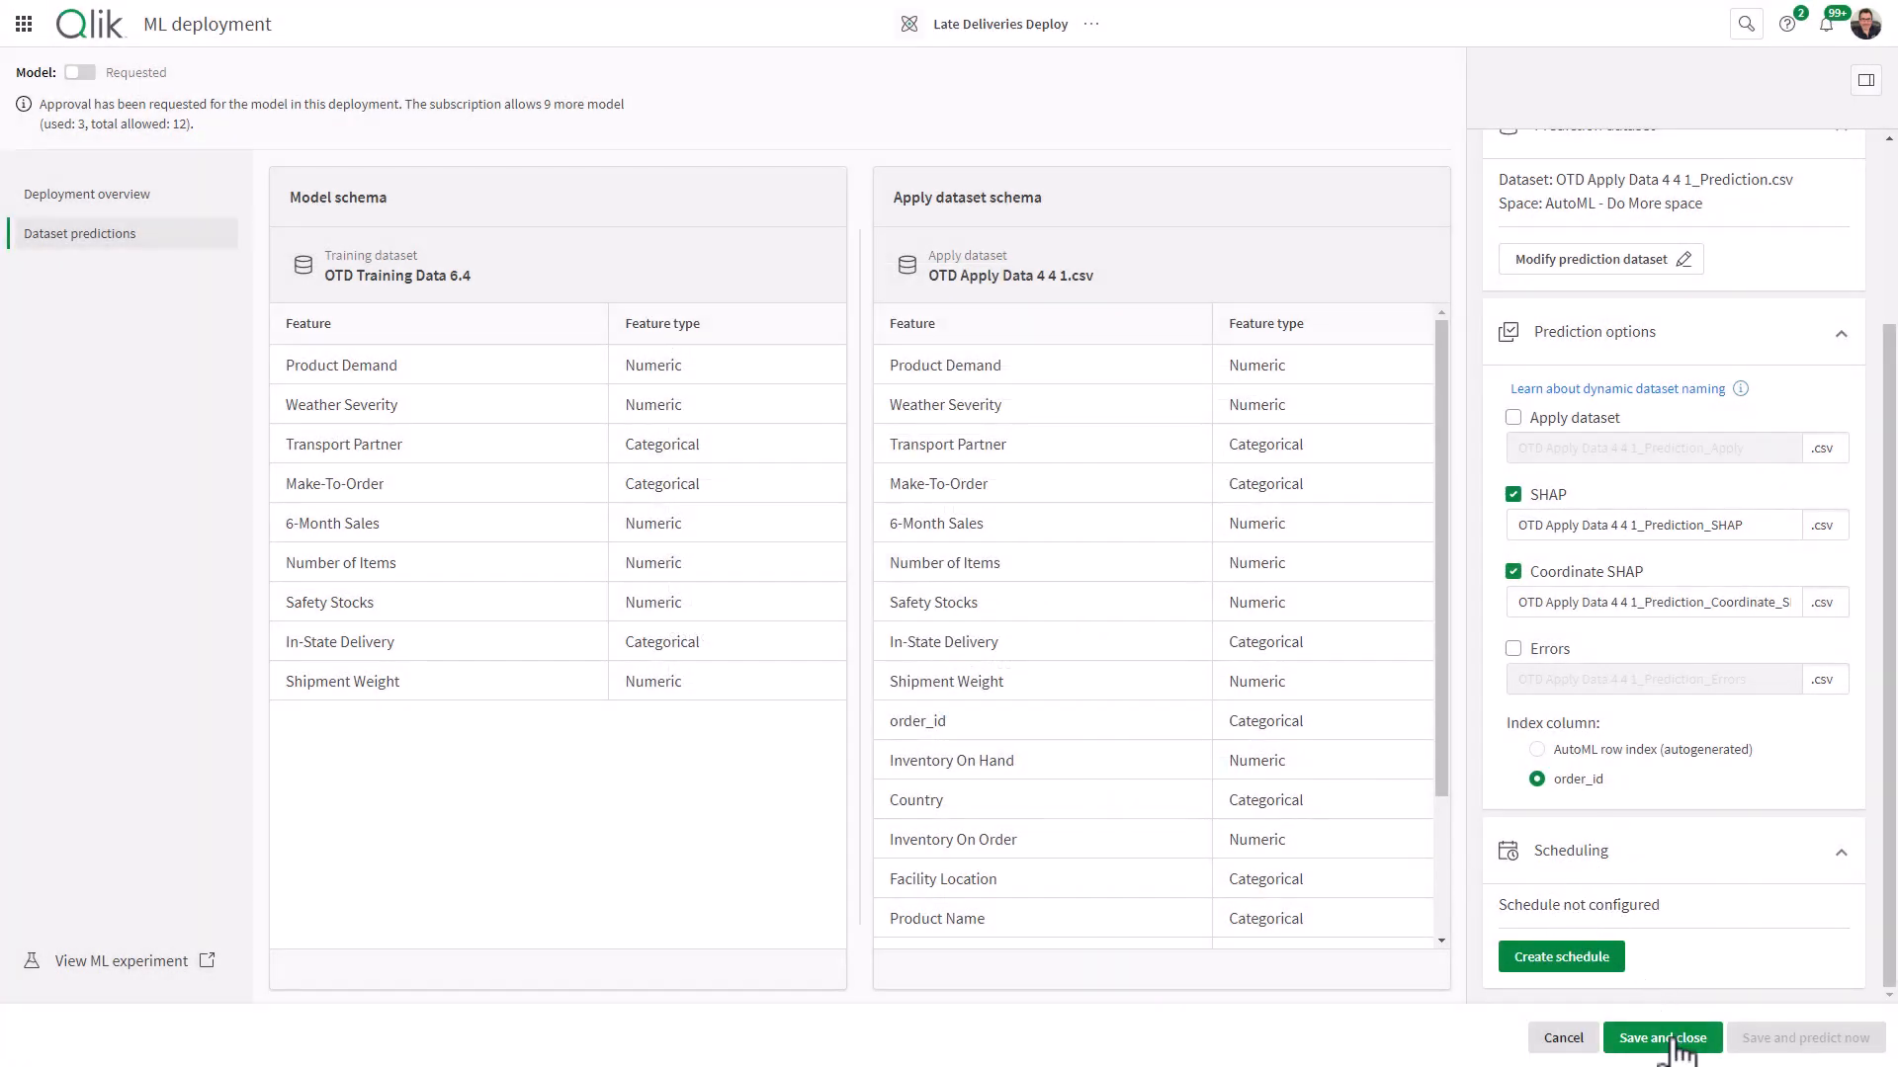
{"action": "left_click", "coordinate": [1675, 1040]}
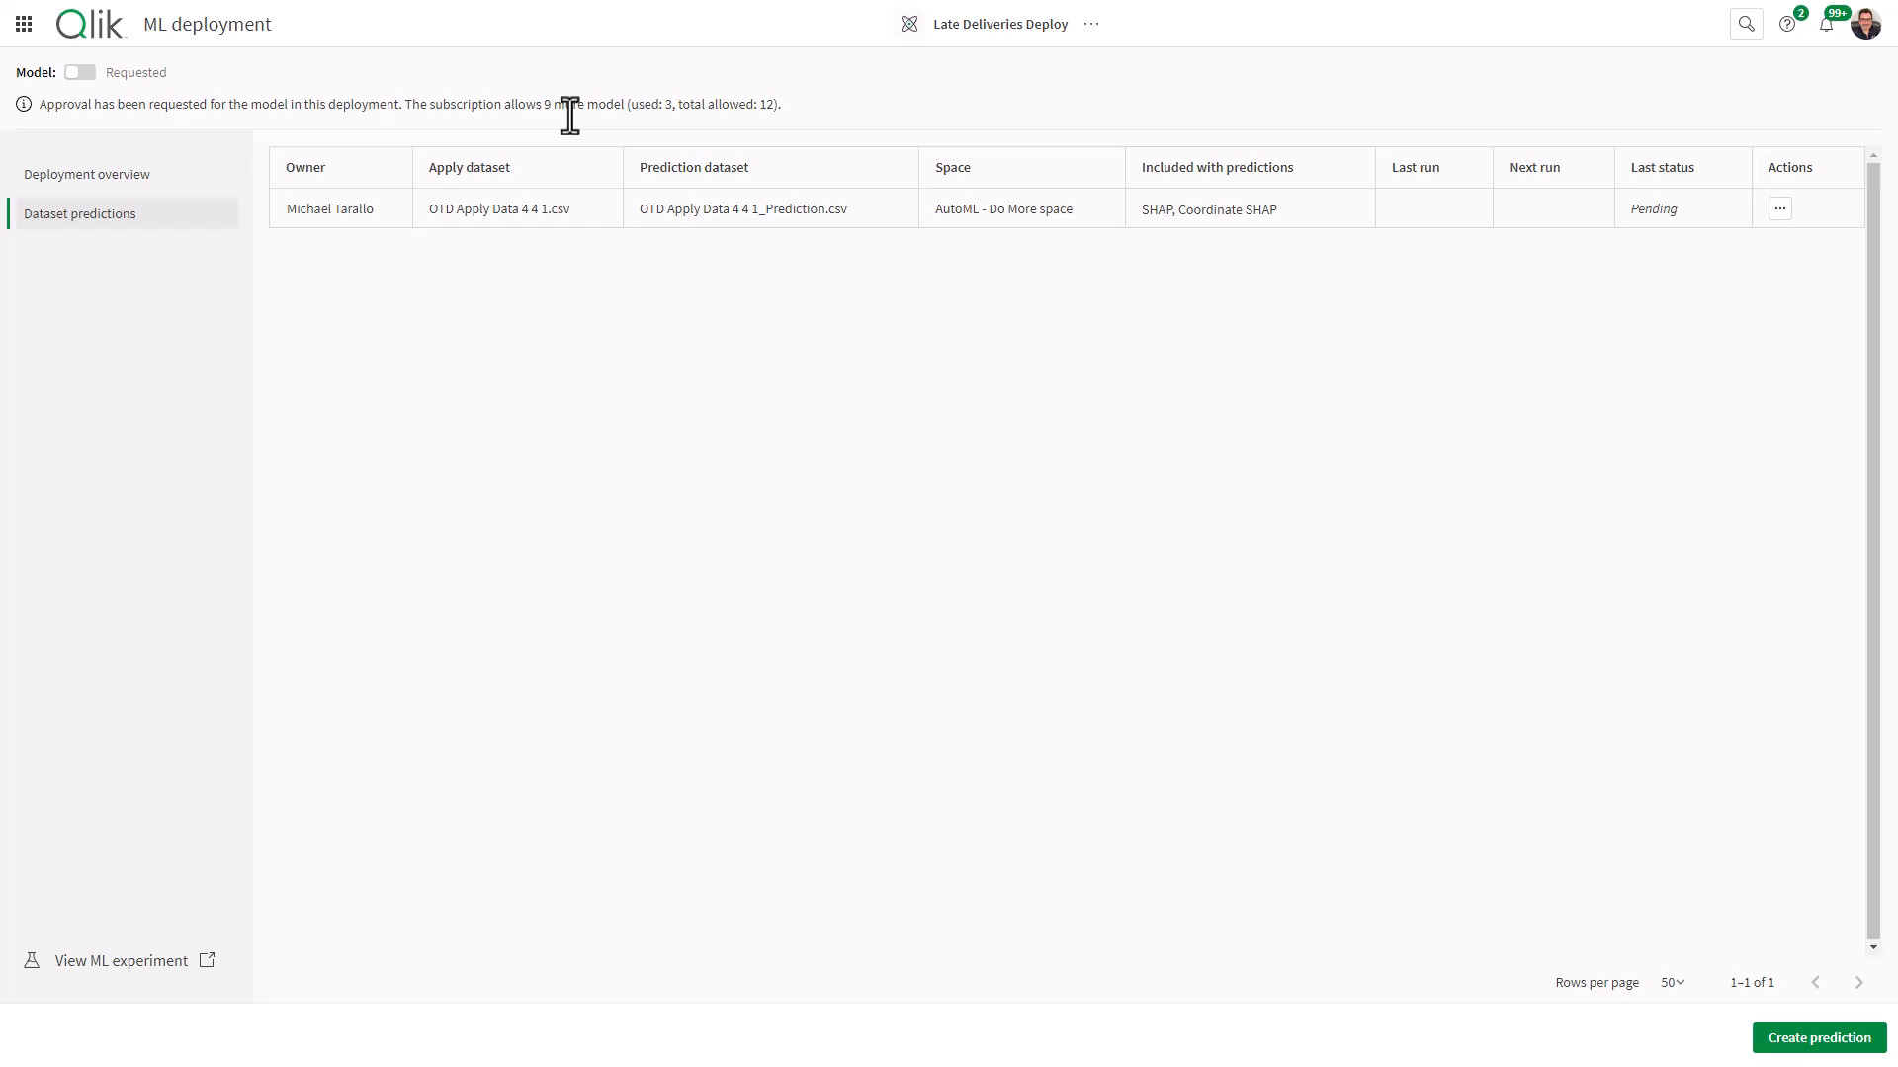
- Activate predictions for the deployed model and run the prediction for OTD Apply Data 4 4 1.csv
{"action": "left_click", "coordinate": [79, 72]}
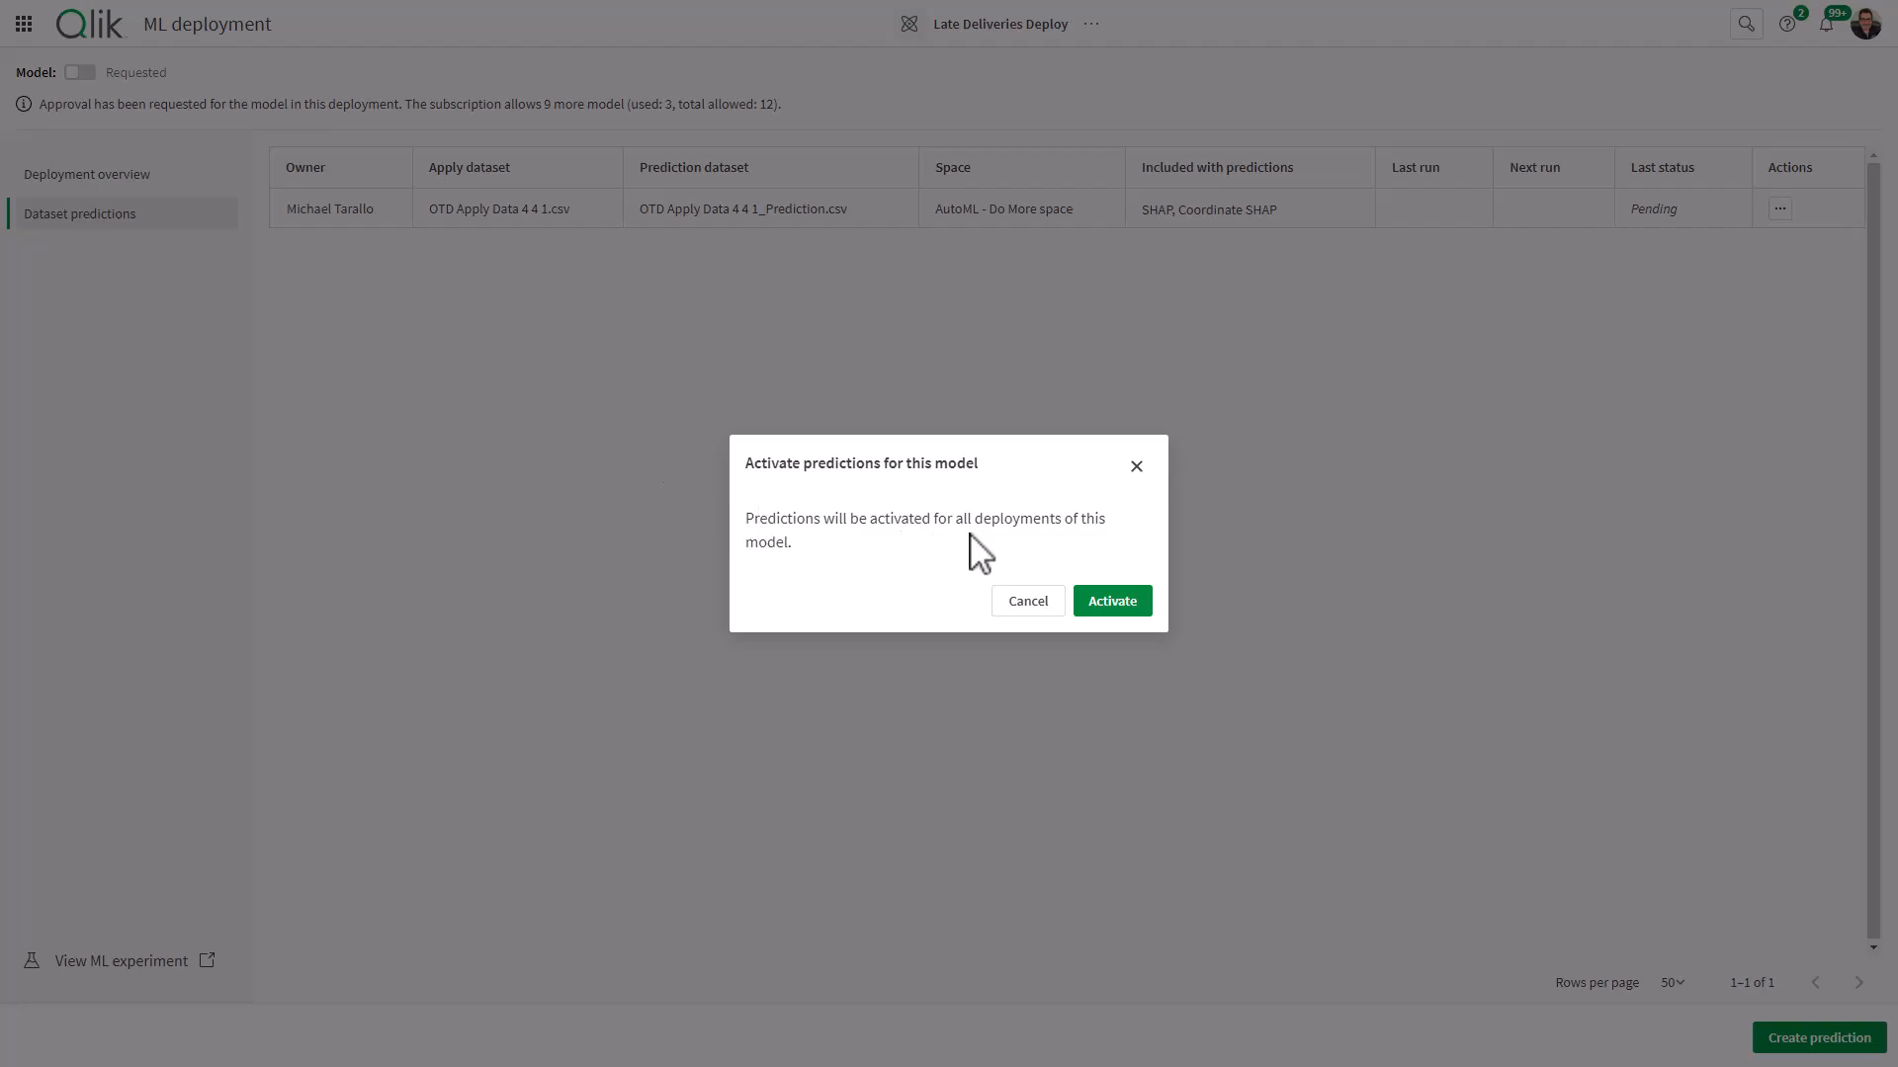
{"action": "left_click", "coordinate": [1102, 601]}
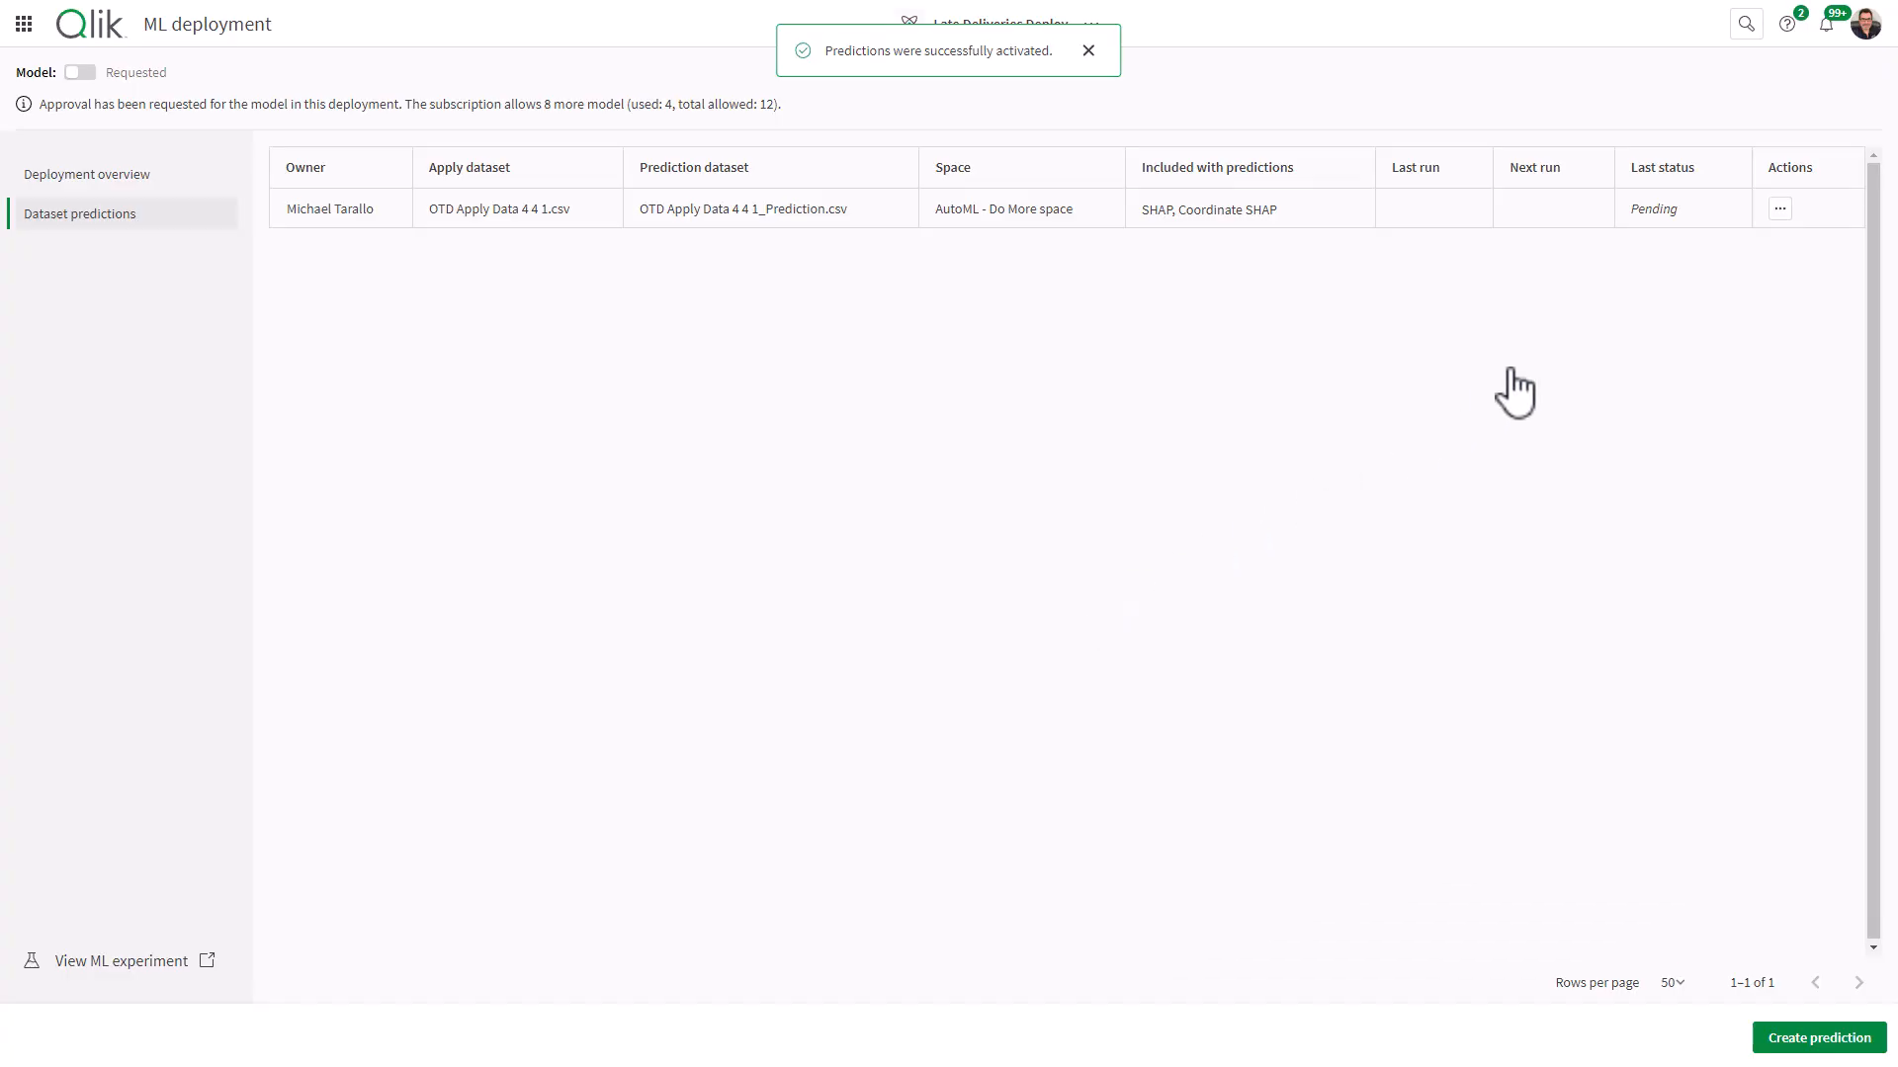
{"action": "left_click", "coordinate": [1780, 209]}
{"action": "left_click", "coordinate": [1725, 248]}
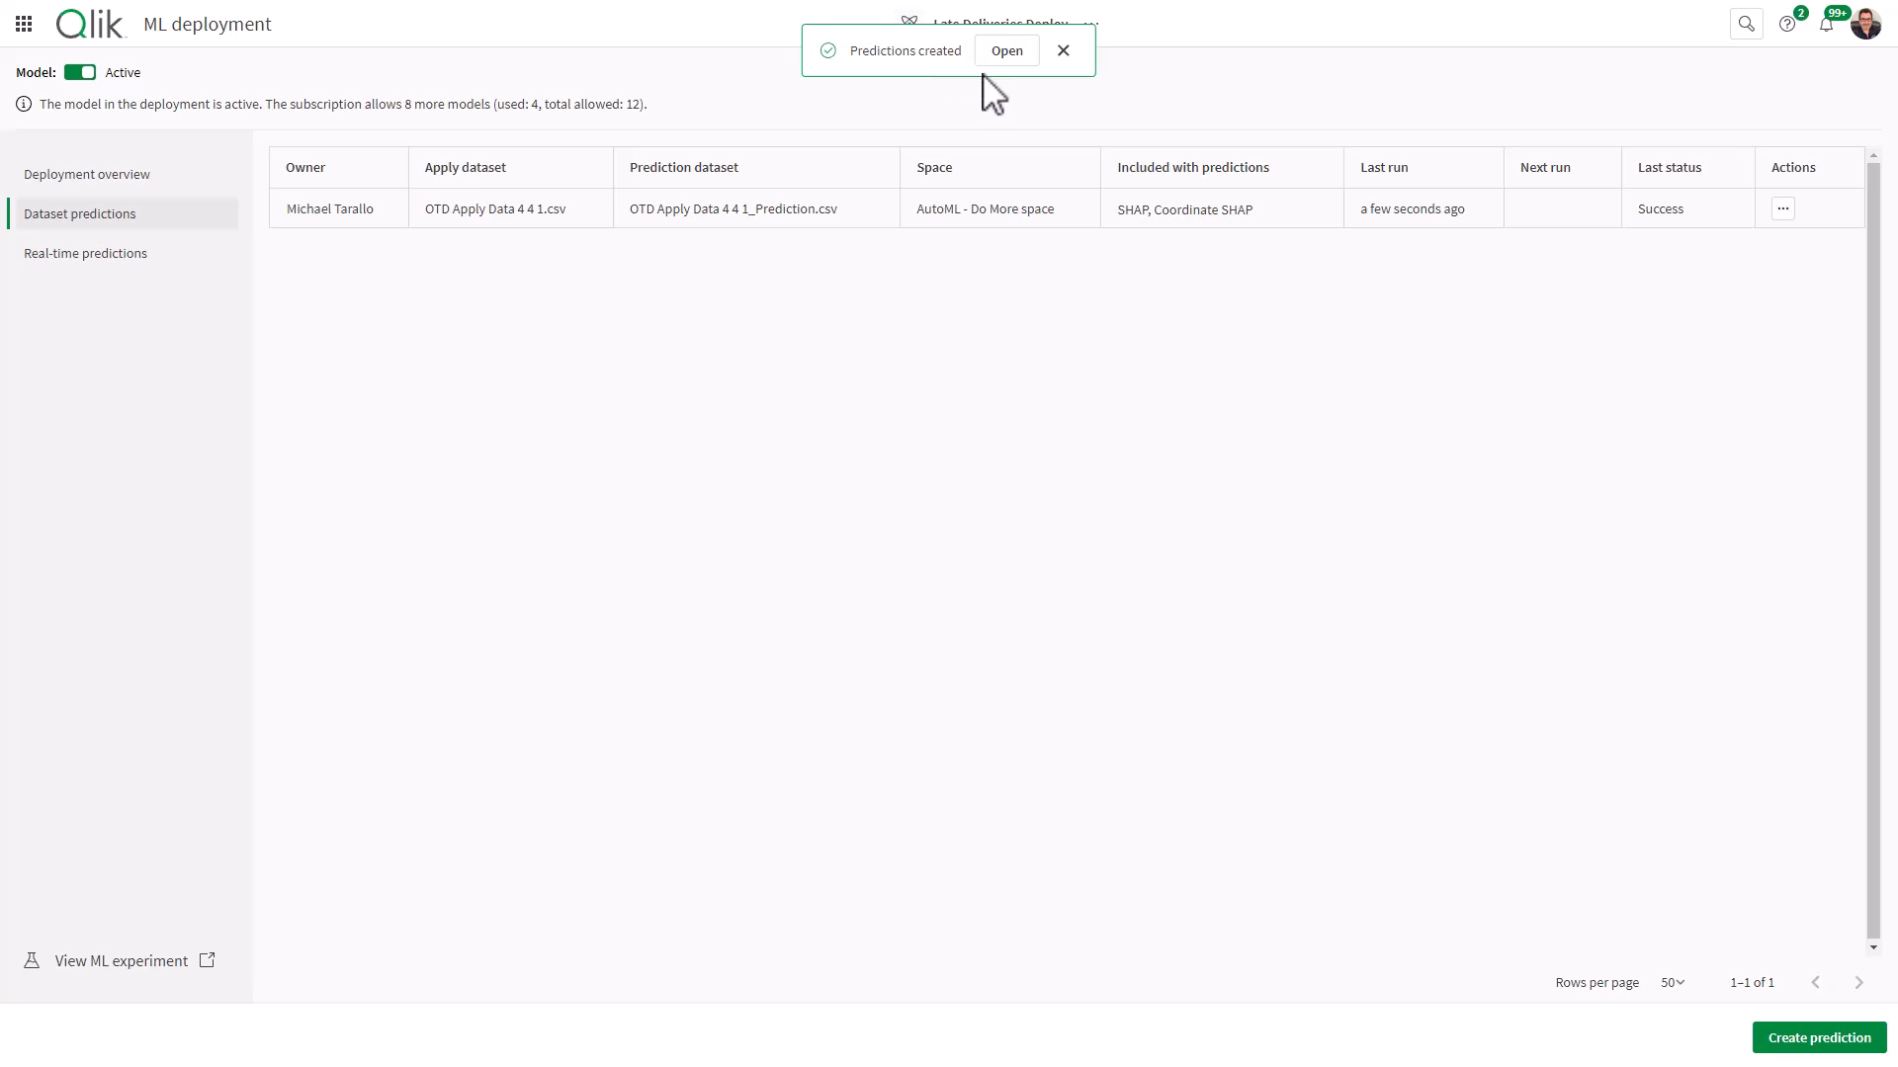
- Open the created predictions in the catalog and add ML deployments and ML experiments to the type filter
{"action": "left_click", "coordinate": [1005, 54]}
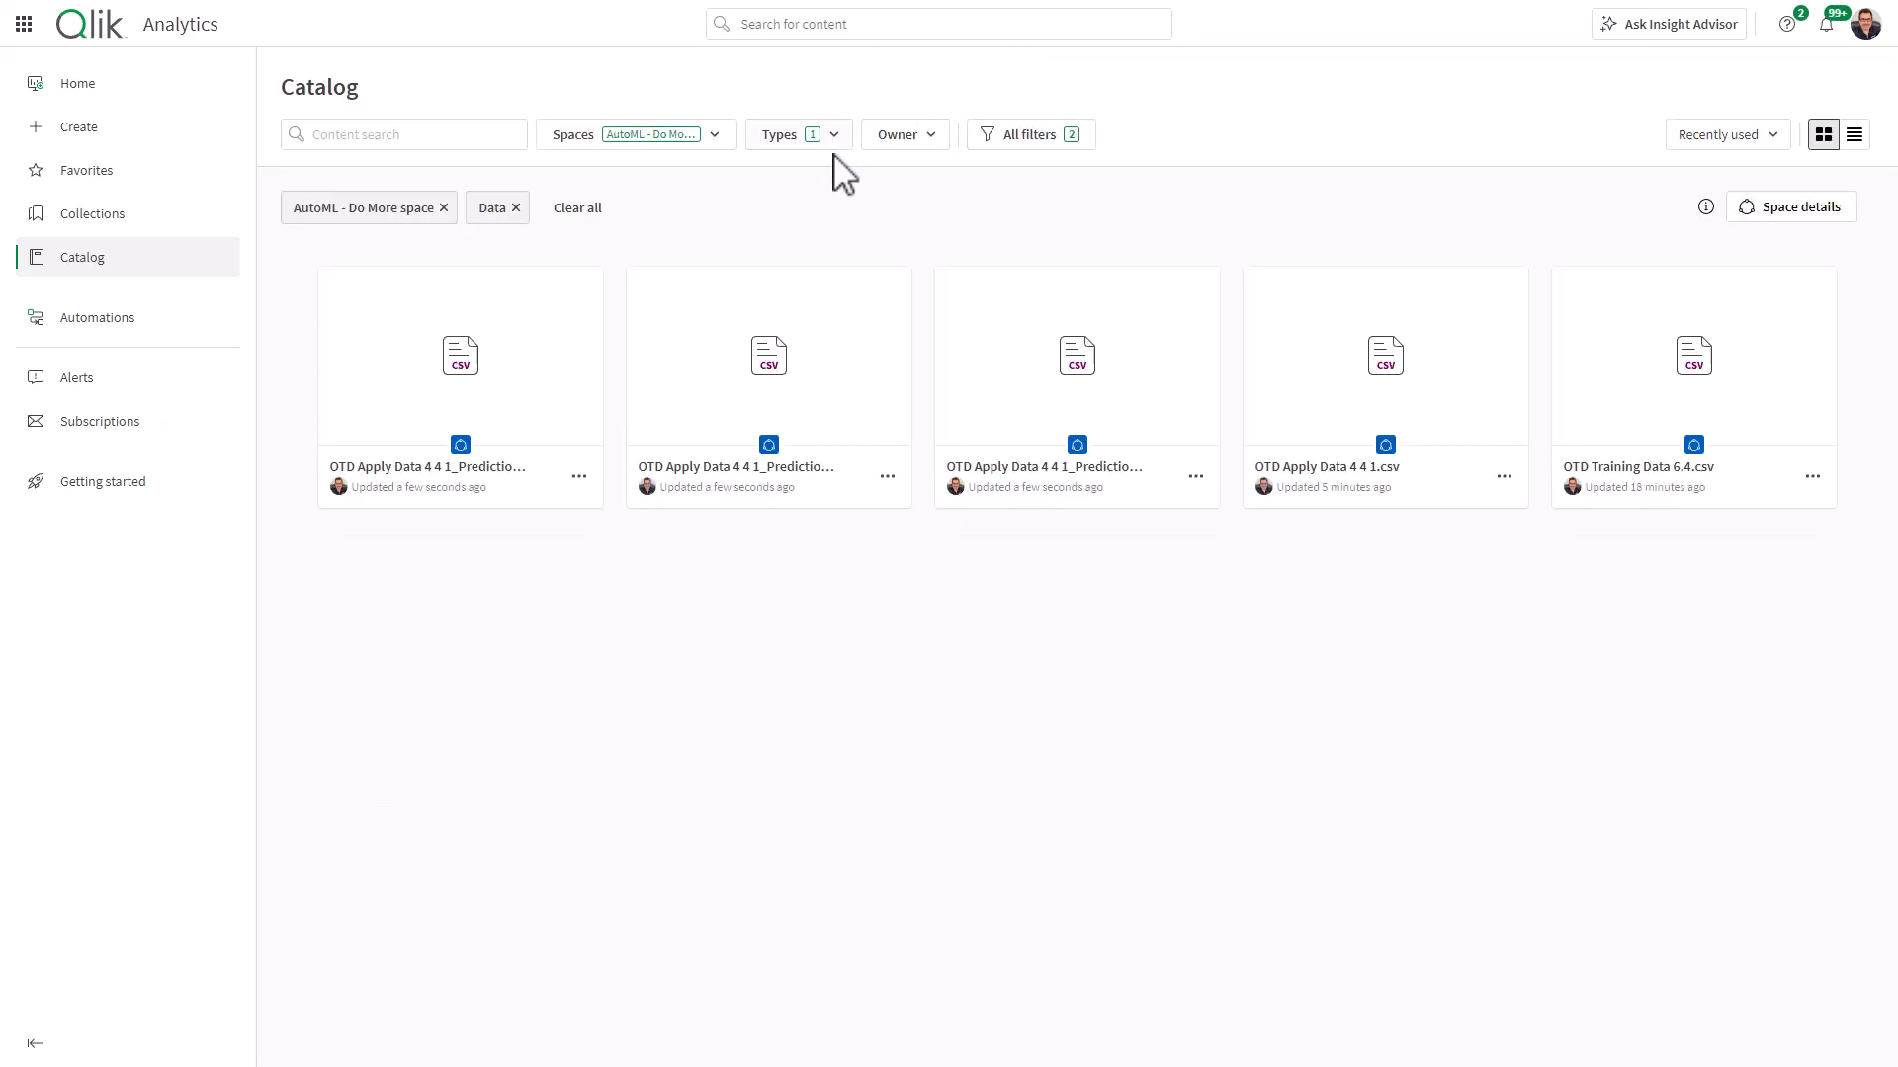
{"action": "left_click", "coordinate": [835, 140]}
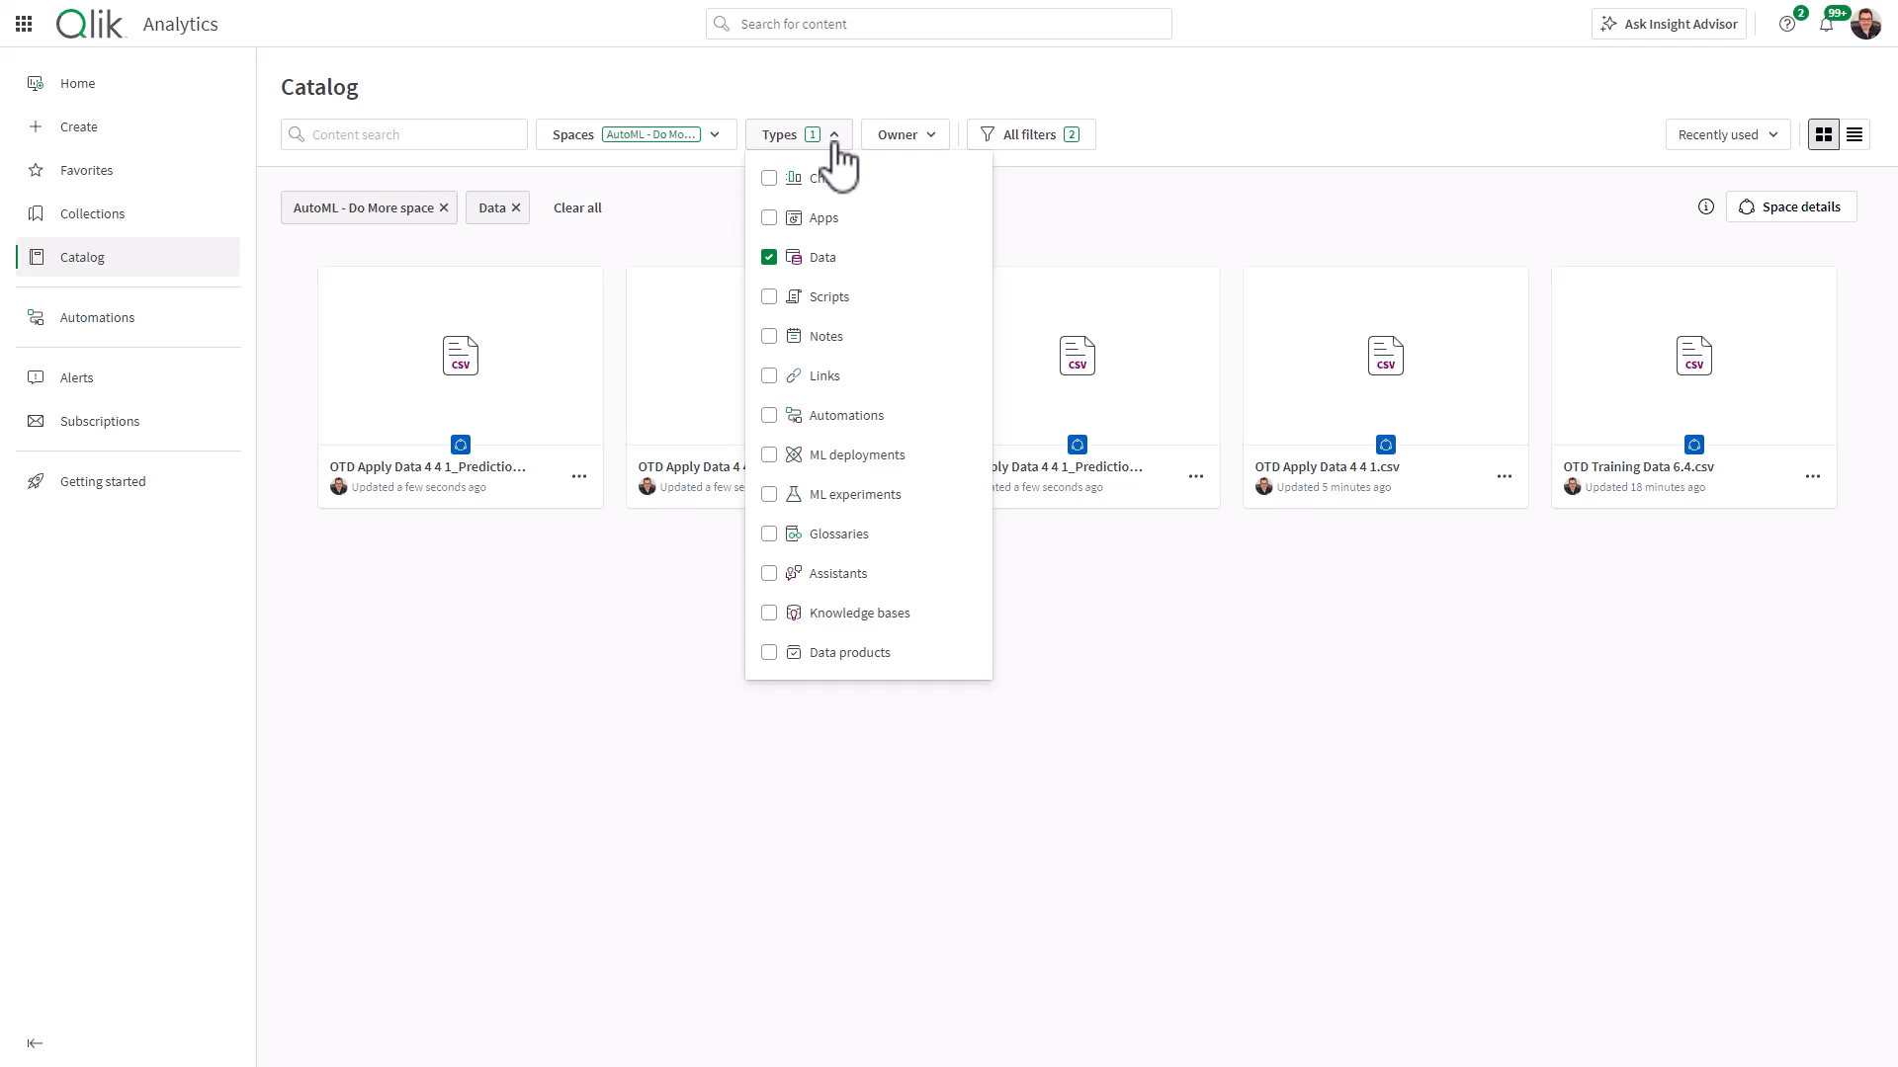
{"action": "left_click", "coordinate": [770, 457]}
{"action": "left_click", "coordinate": [771, 496]}
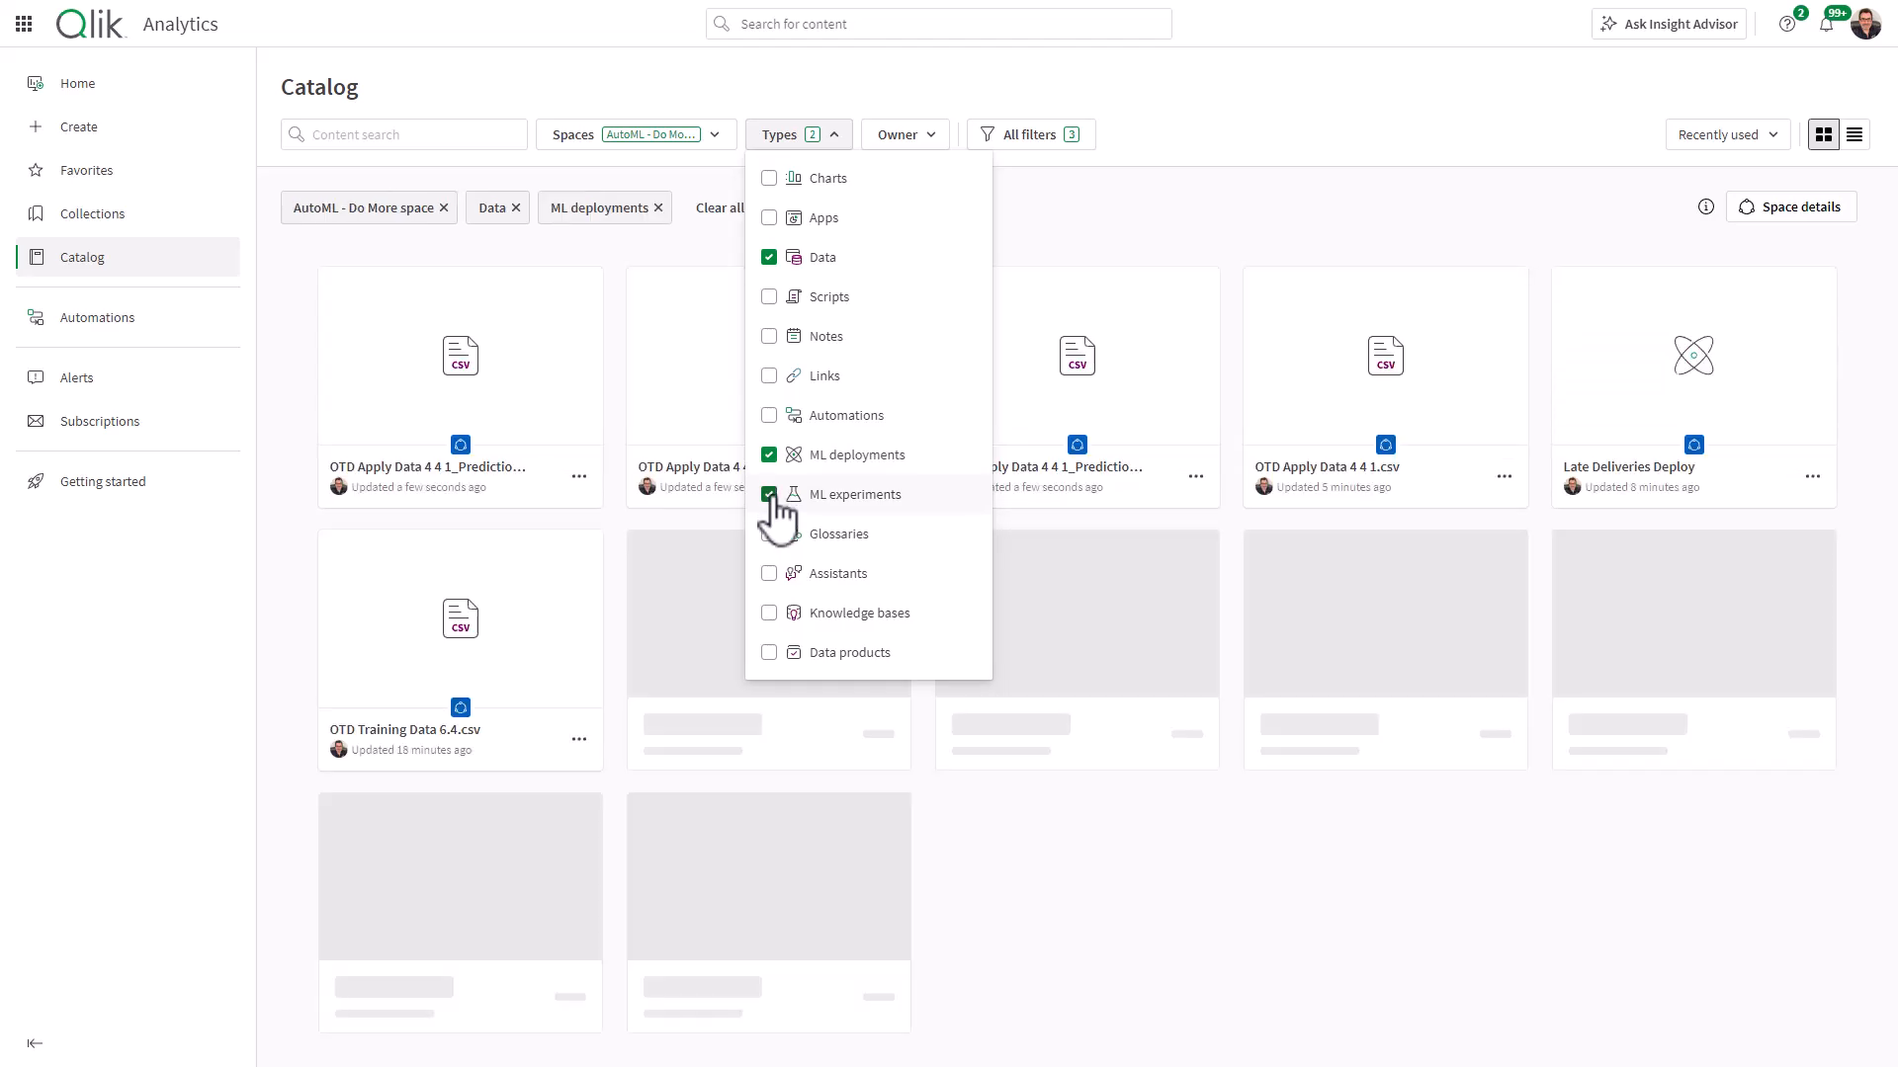
{"action": "left_click", "coordinate": [1470, 872]}
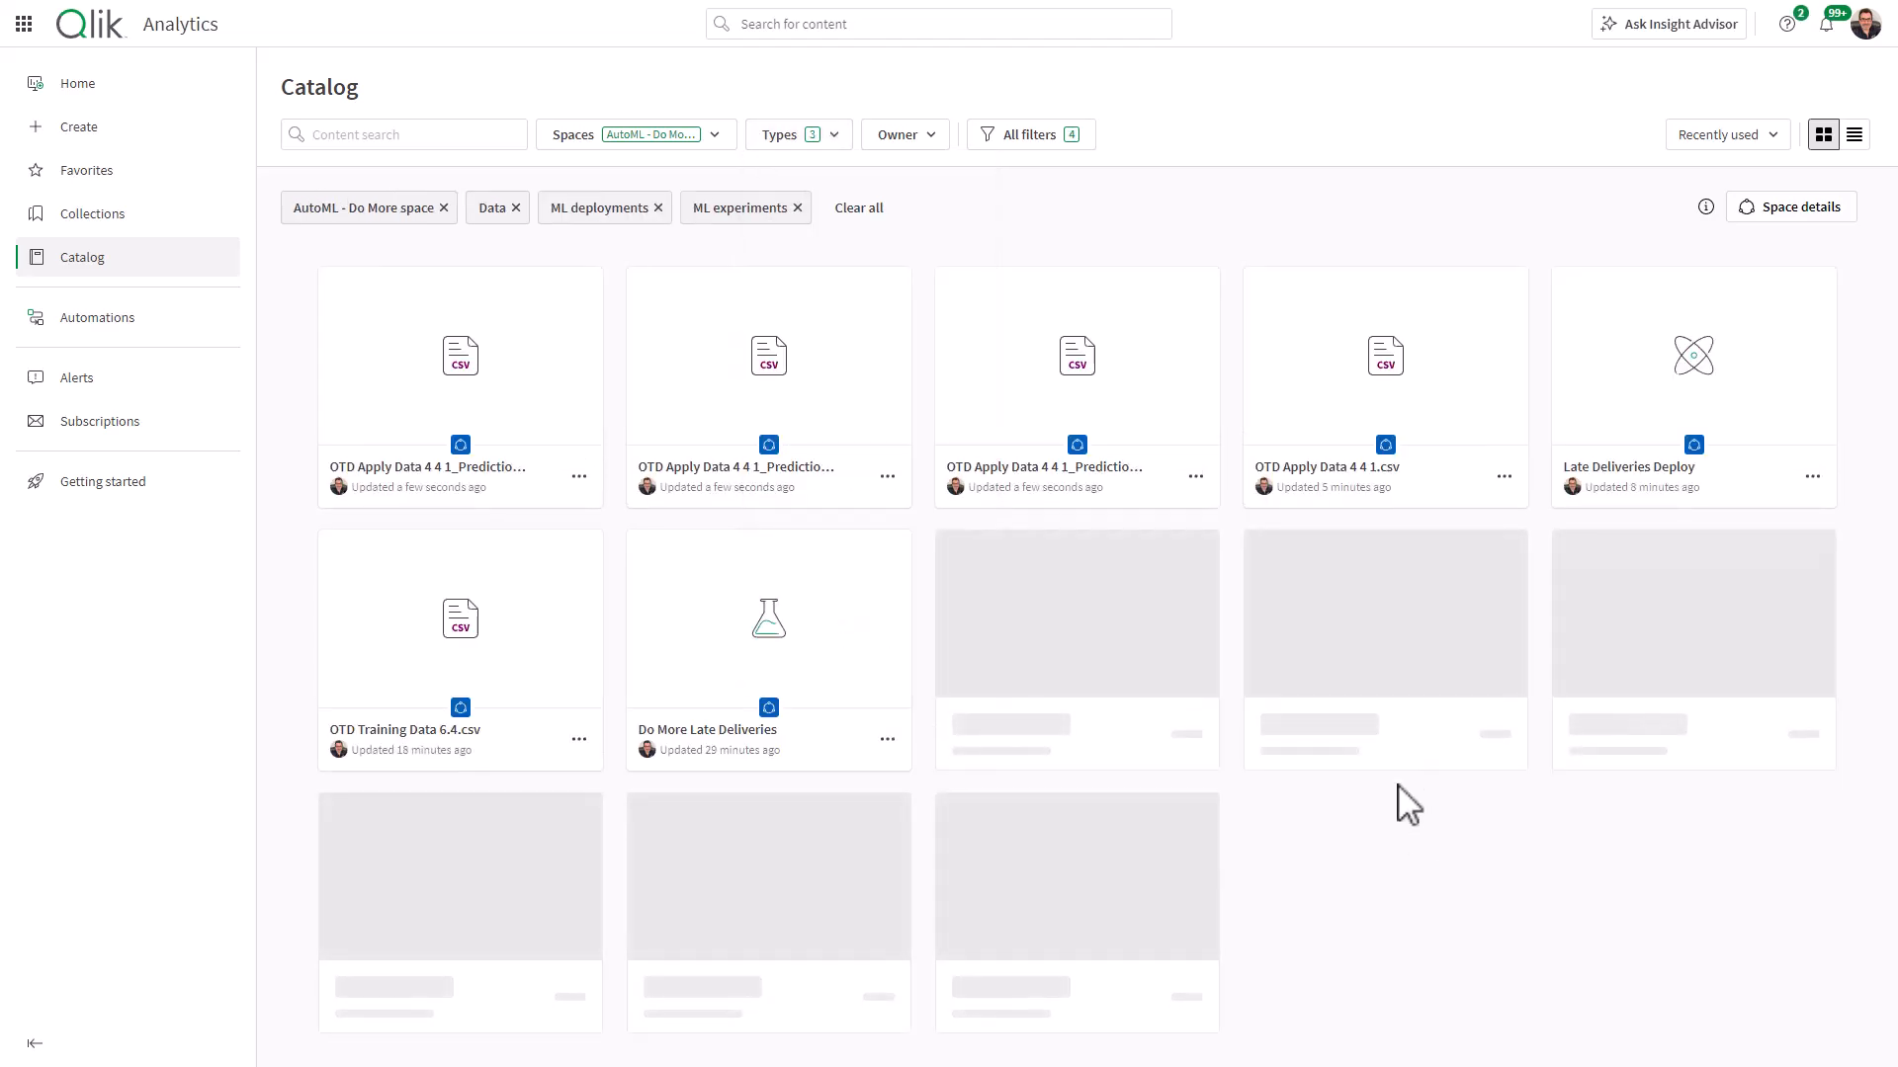
- Review the space's prediction, SHAP, Coordinate SHAP, apply and training datasets together with its ML deployment and experiment
{"action": "mouse_move", "coordinate": [524, 475]}
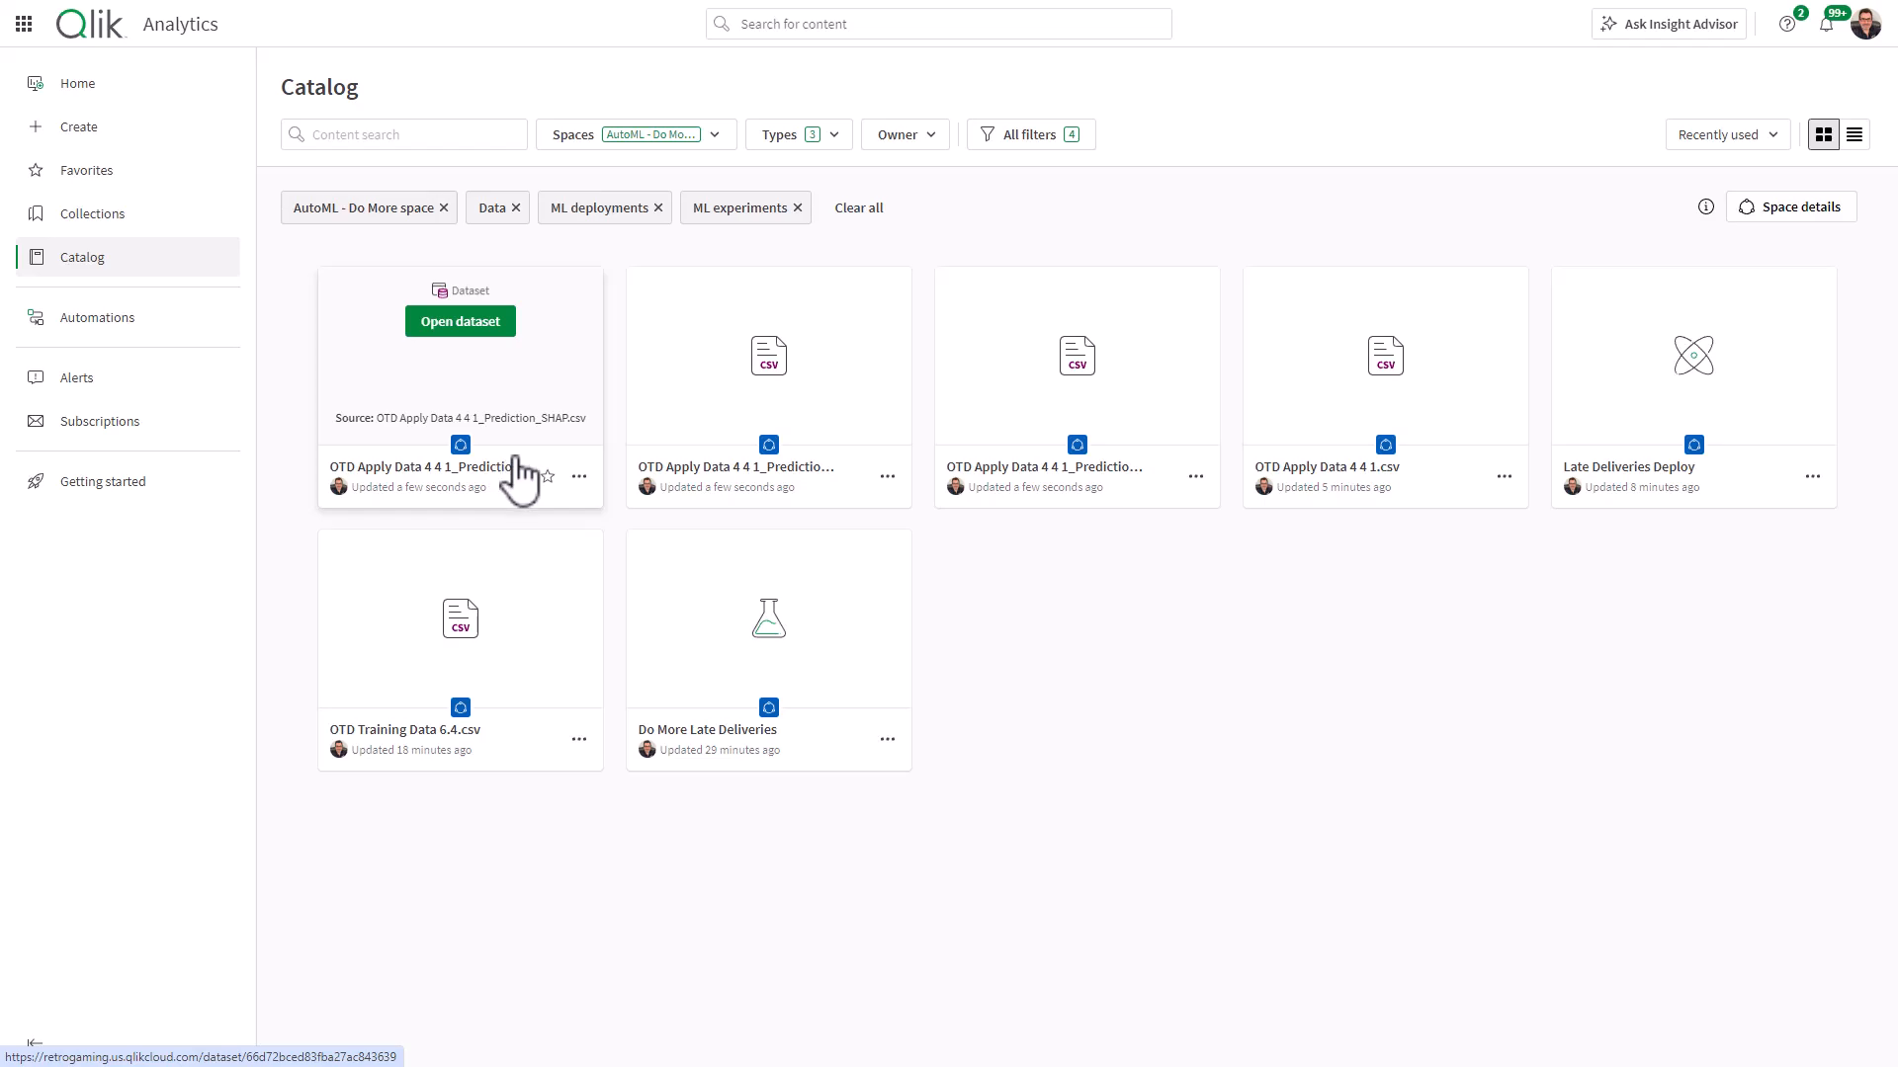
{"action": "mouse_move", "coordinate": [809, 490]}
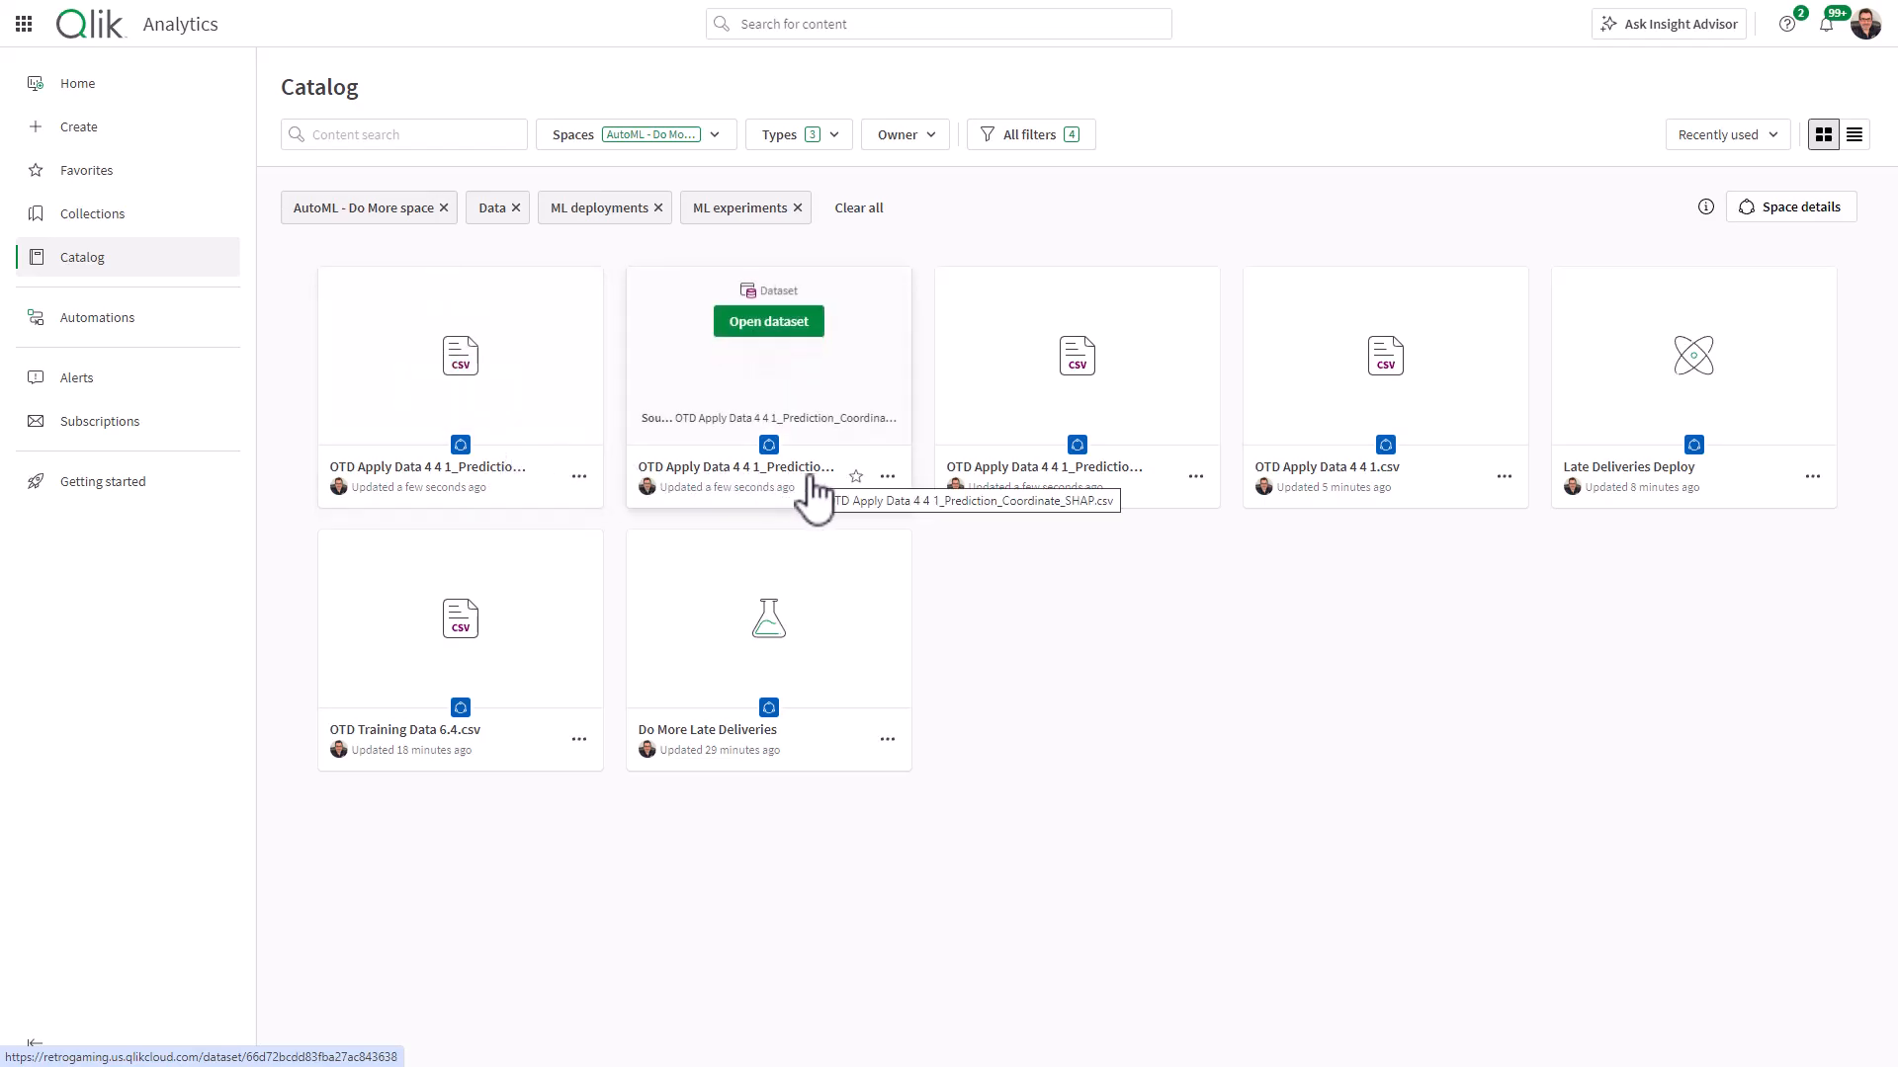
{"action": "mouse_move", "coordinate": [1050, 496]}
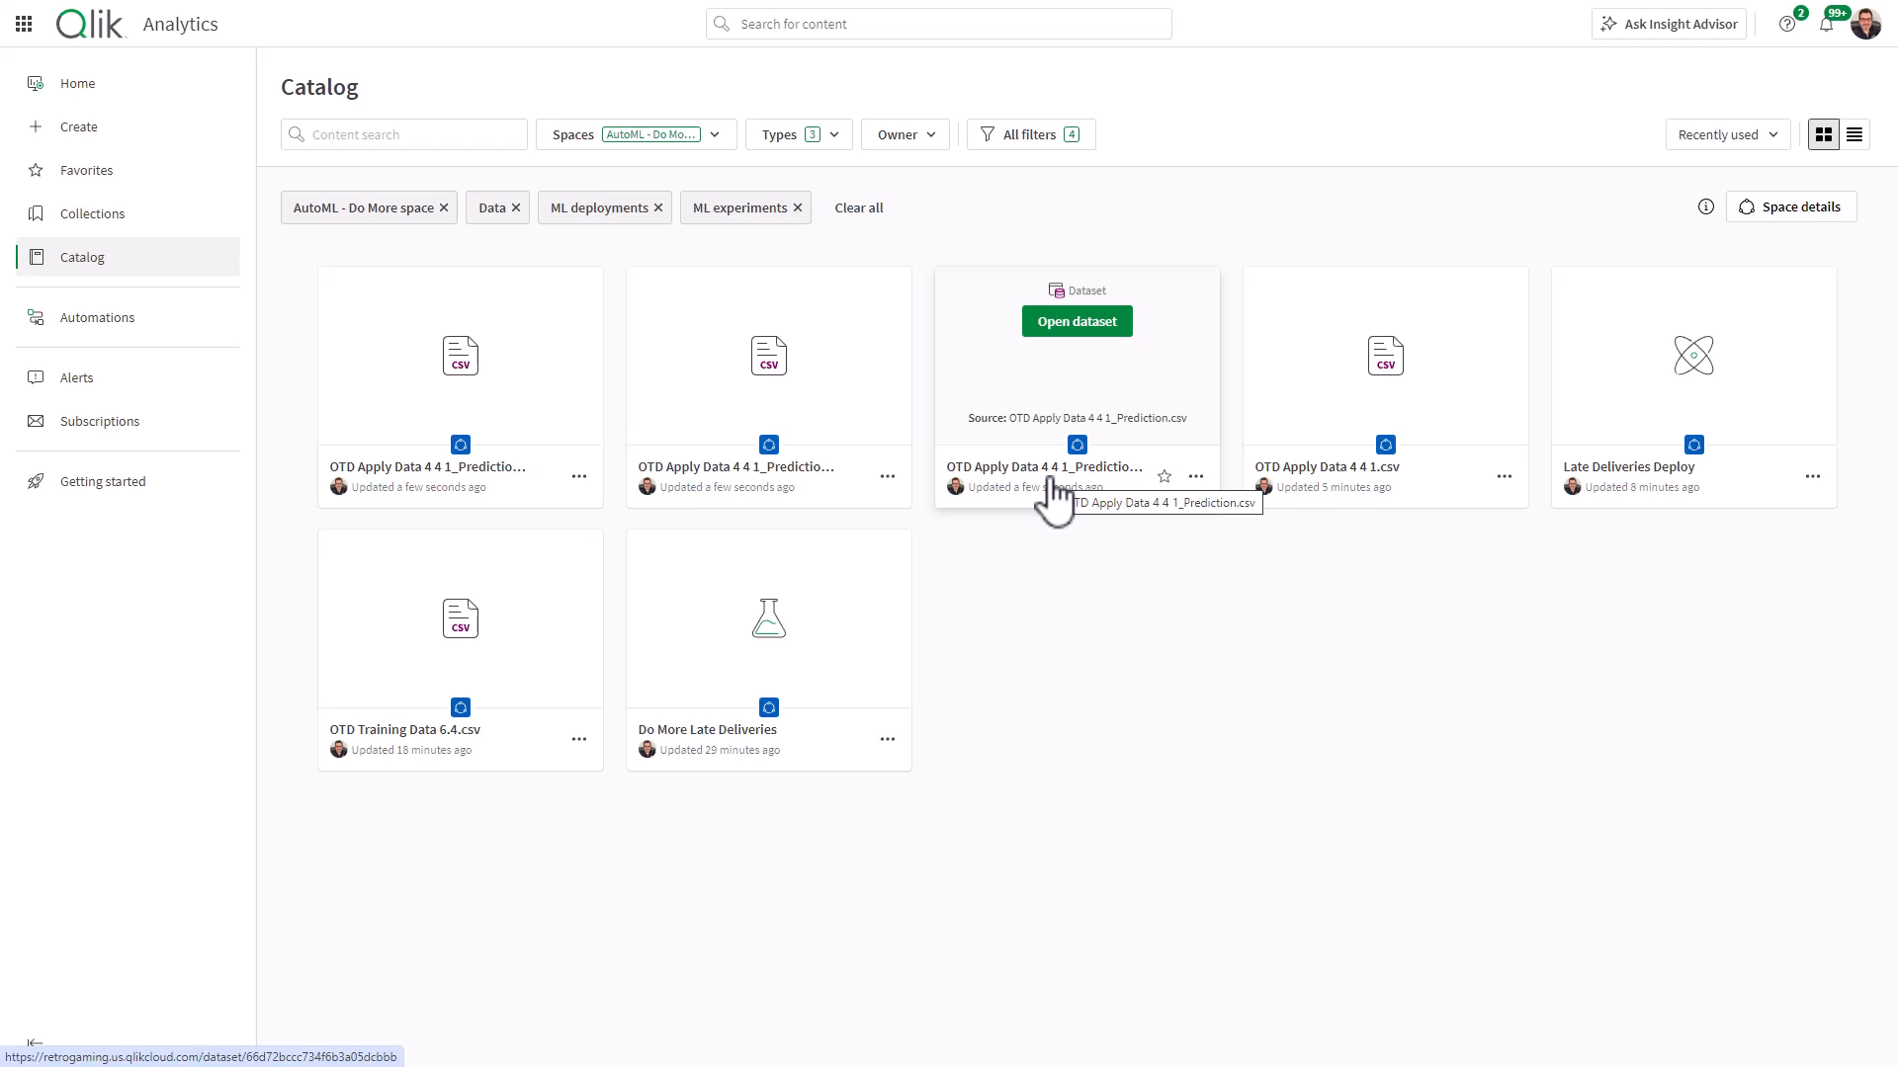
{"action": "mouse_move", "coordinate": [1362, 504]}
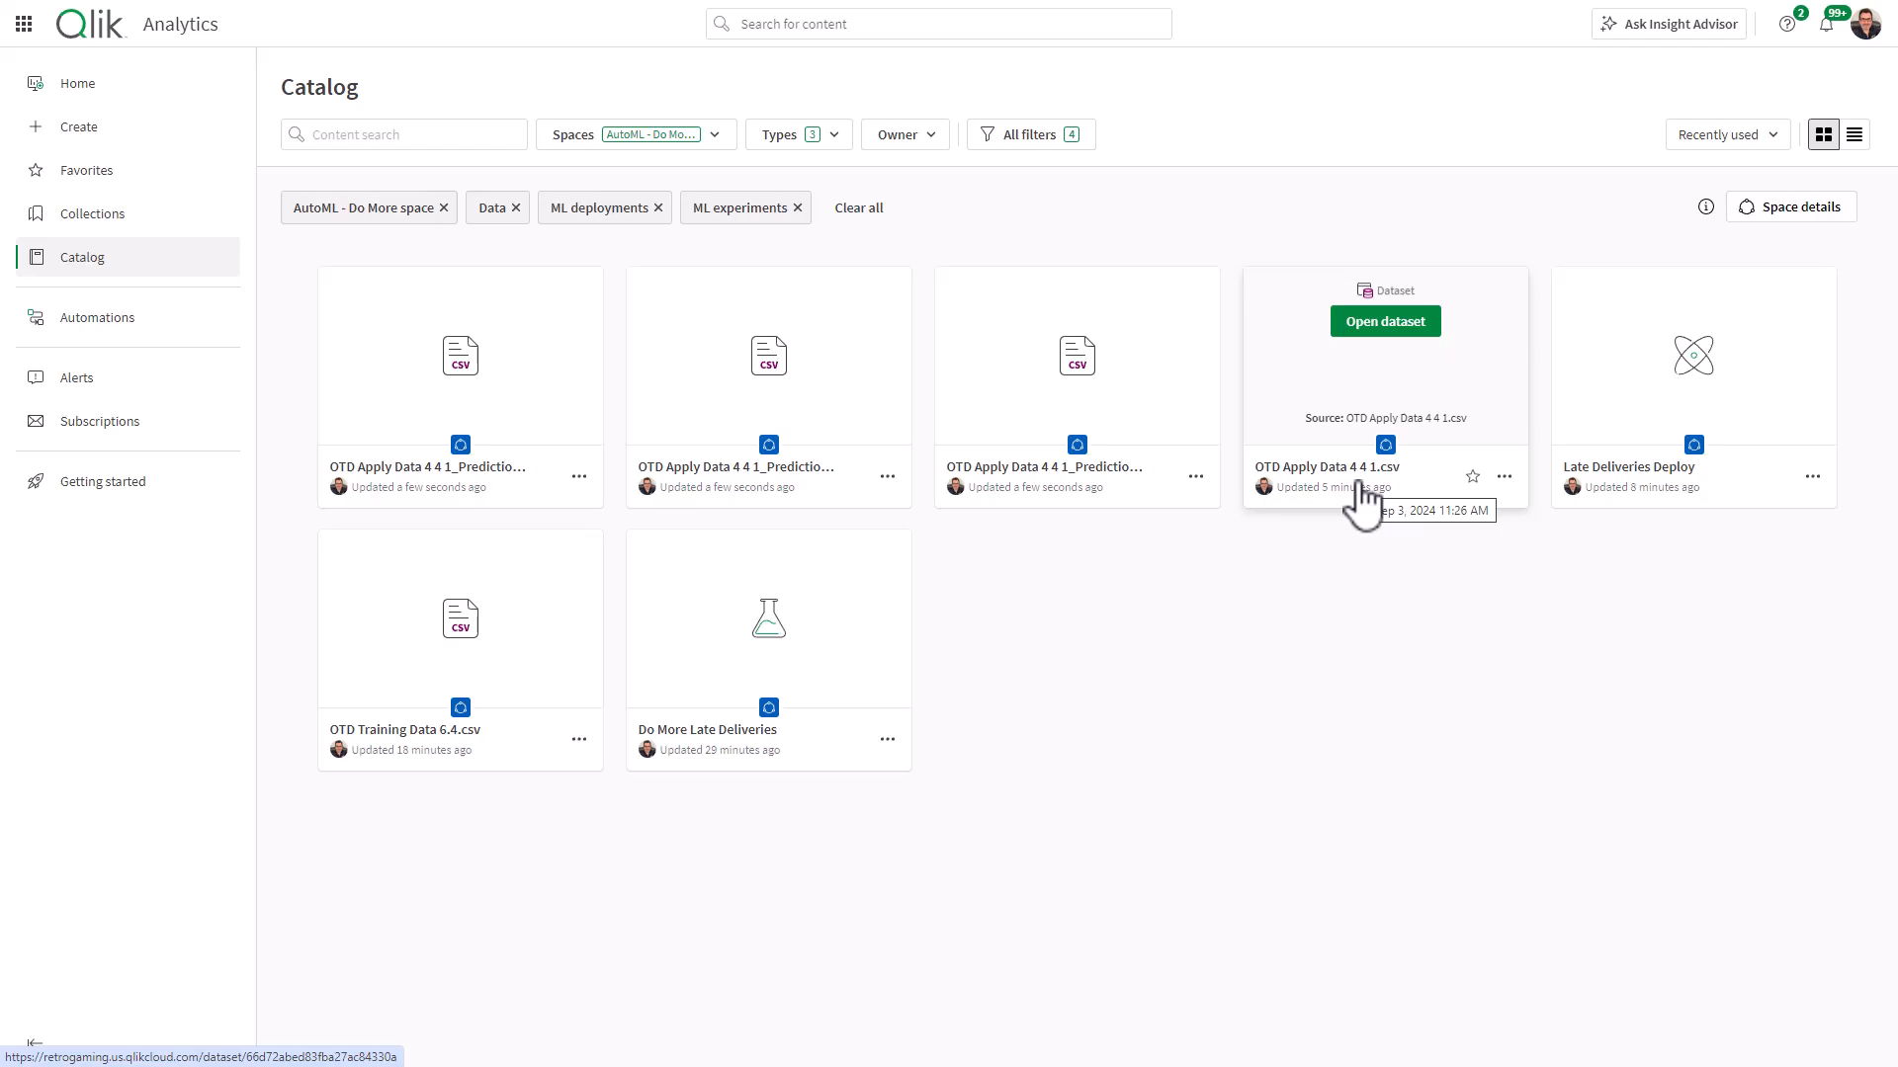
{"action": "mouse_move", "coordinate": [1690, 509]}
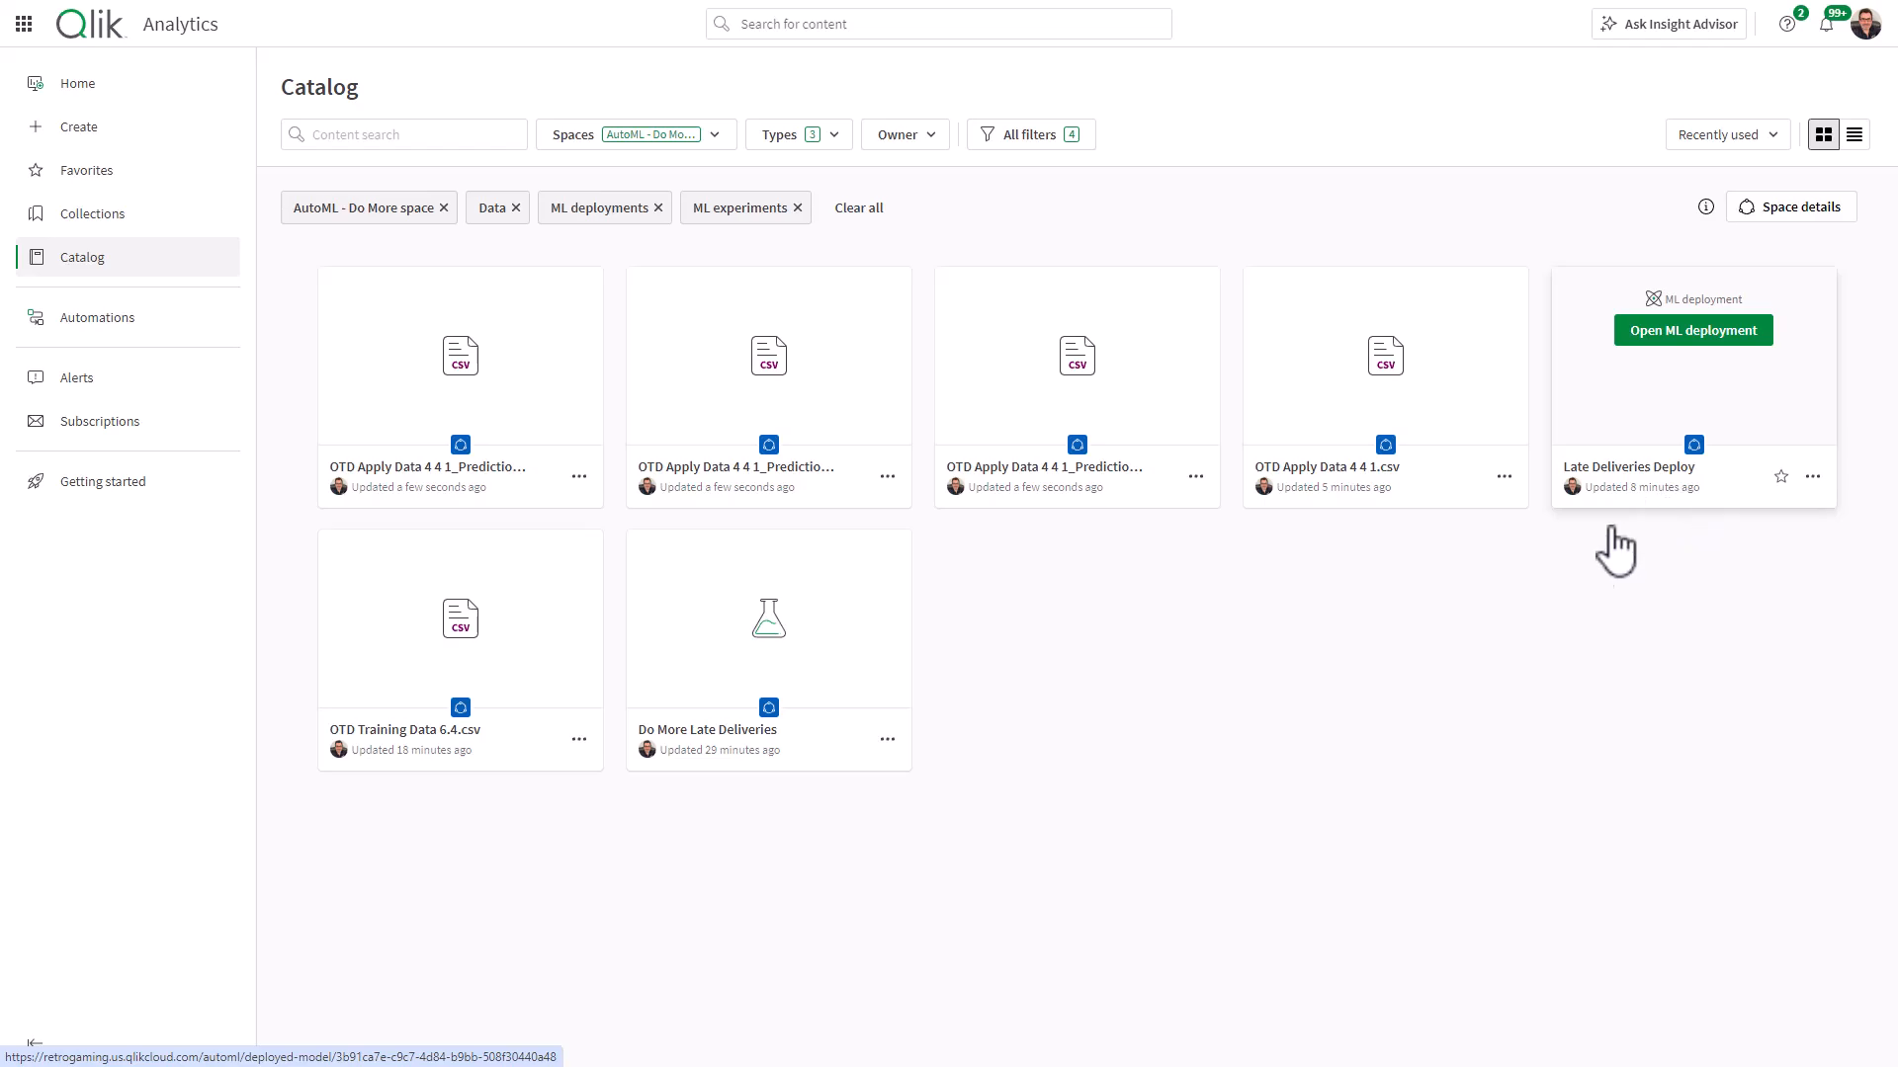
{"action": "mouse_move", "coordinate": [697, 751]}
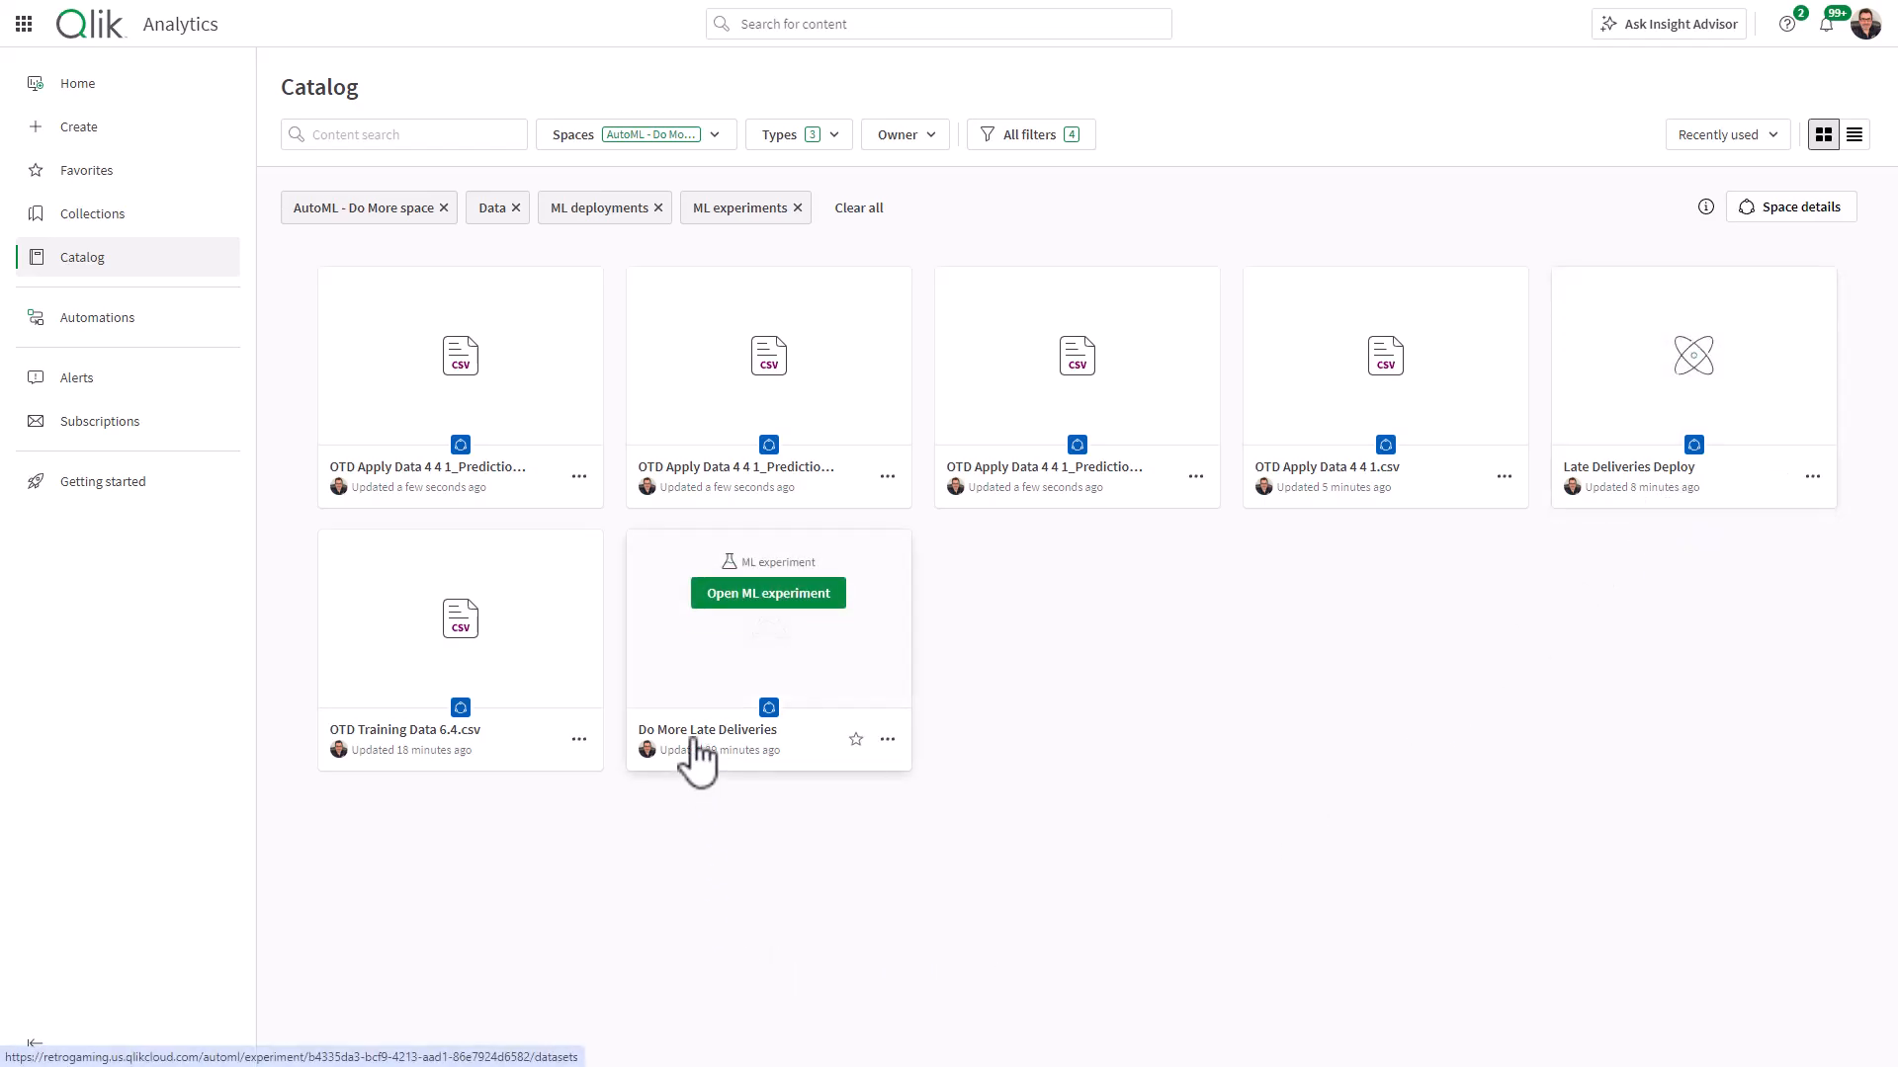
{"action": "mouse_move", "coordinate": [392, 748]}
- Go to the page for creating new content
{"action": "left_click", "coordinate": [98, 130]}
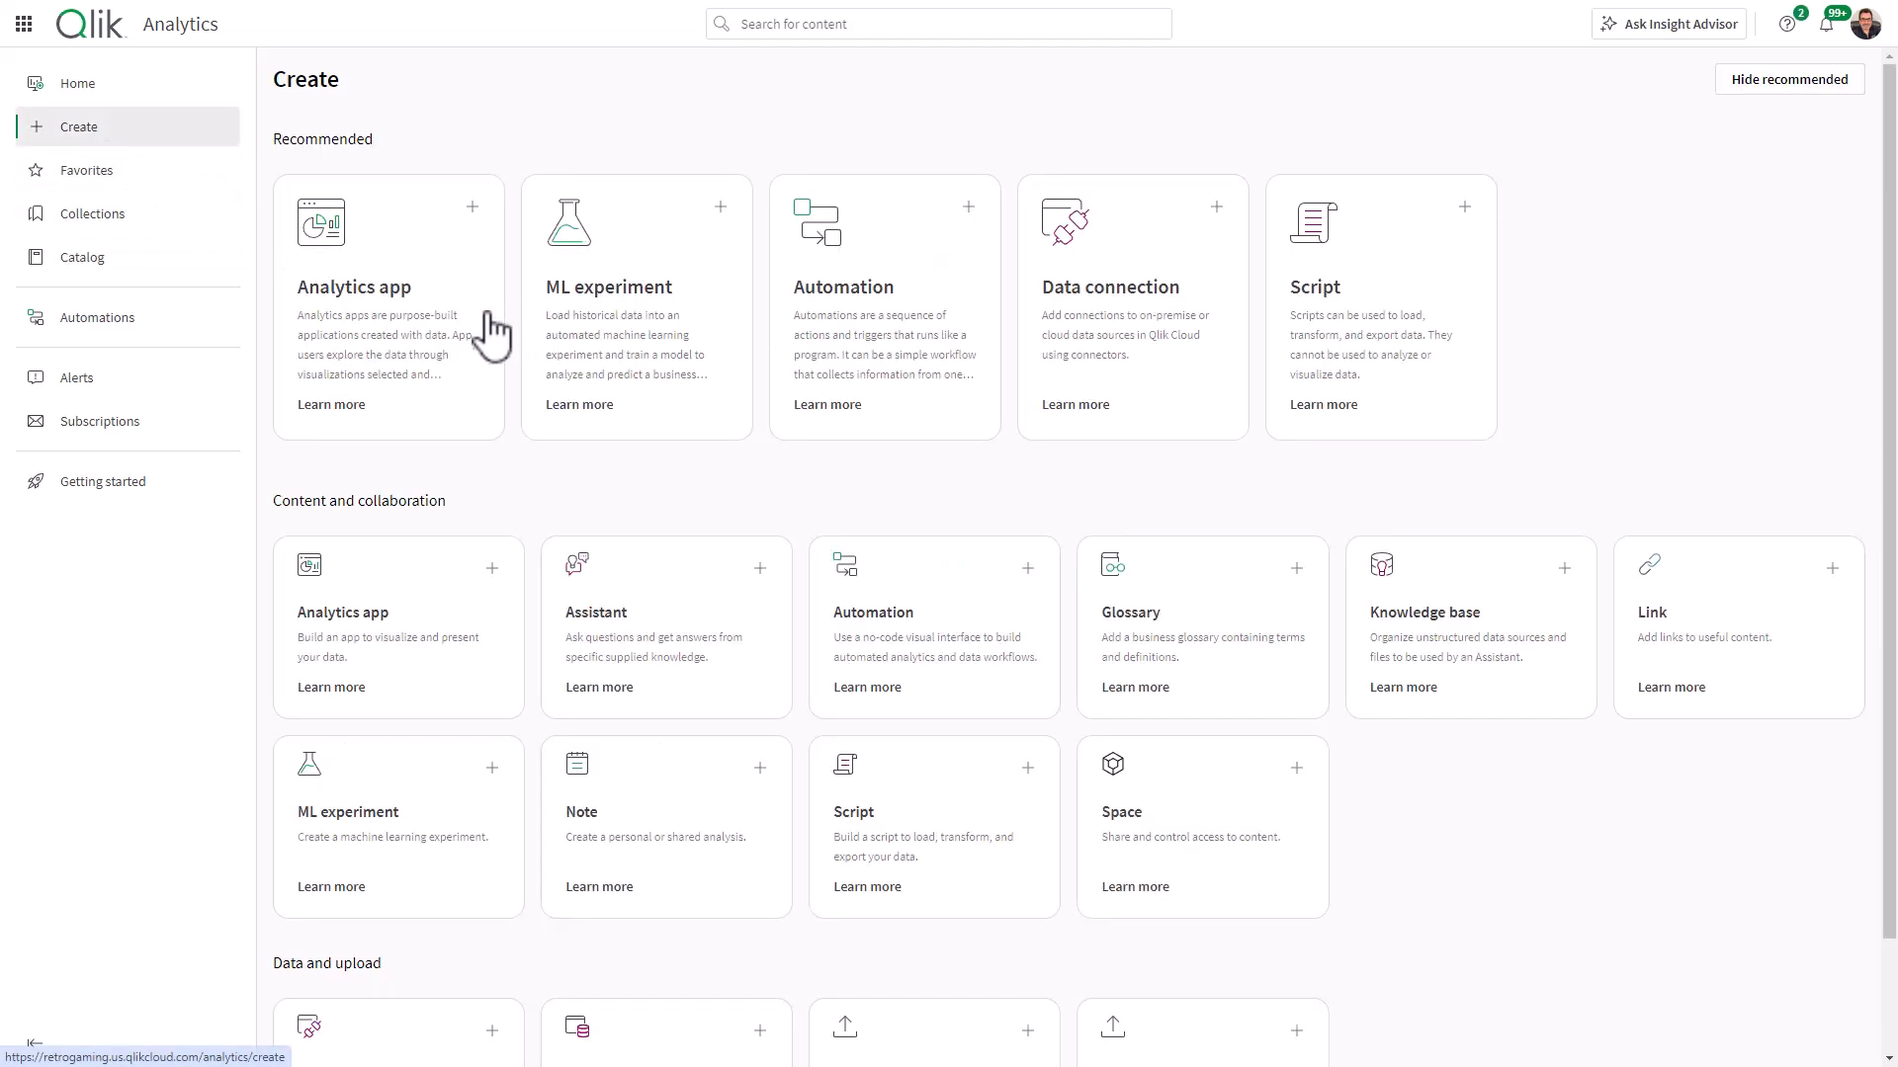